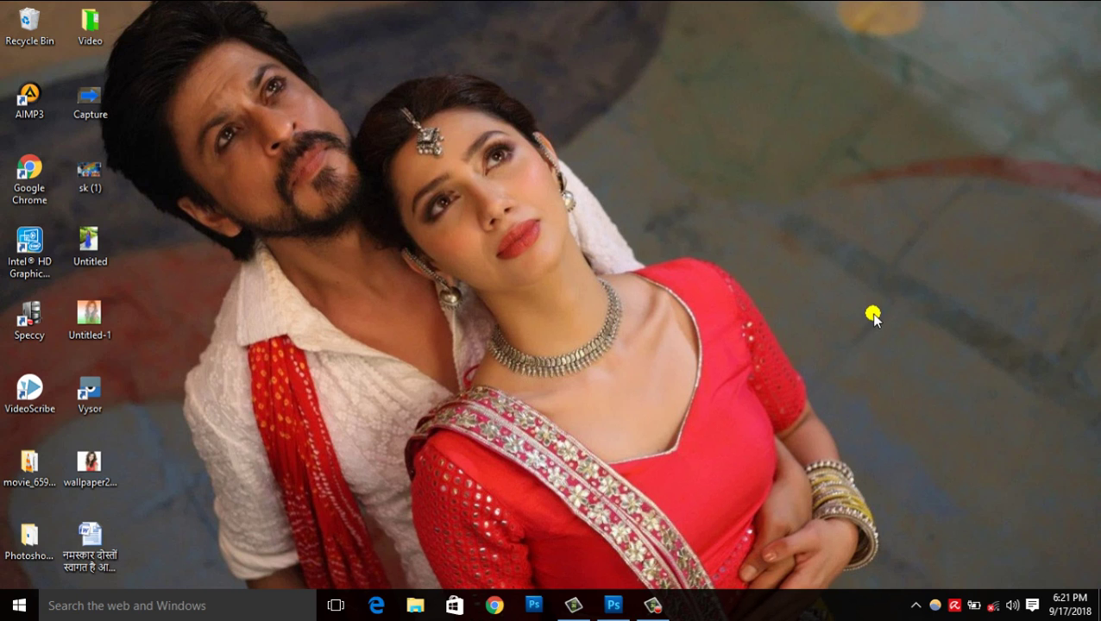
# - Restore the Photoshop poster window and select the Path Selection Tool
pyautogui.click(613, 609)
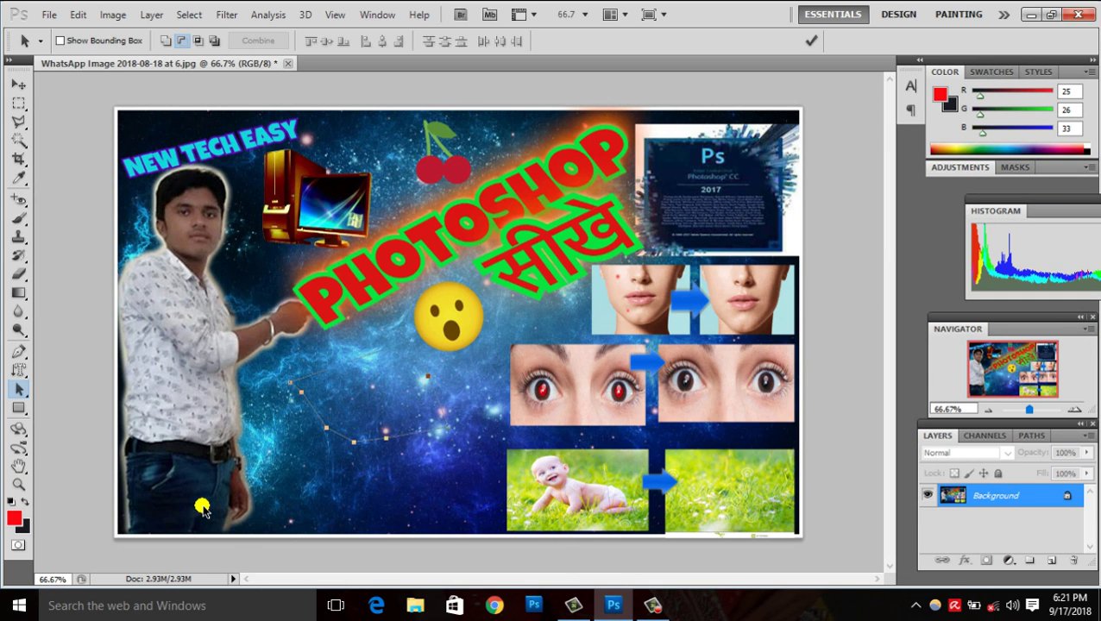
pyautogui.rightClick(19, 353)
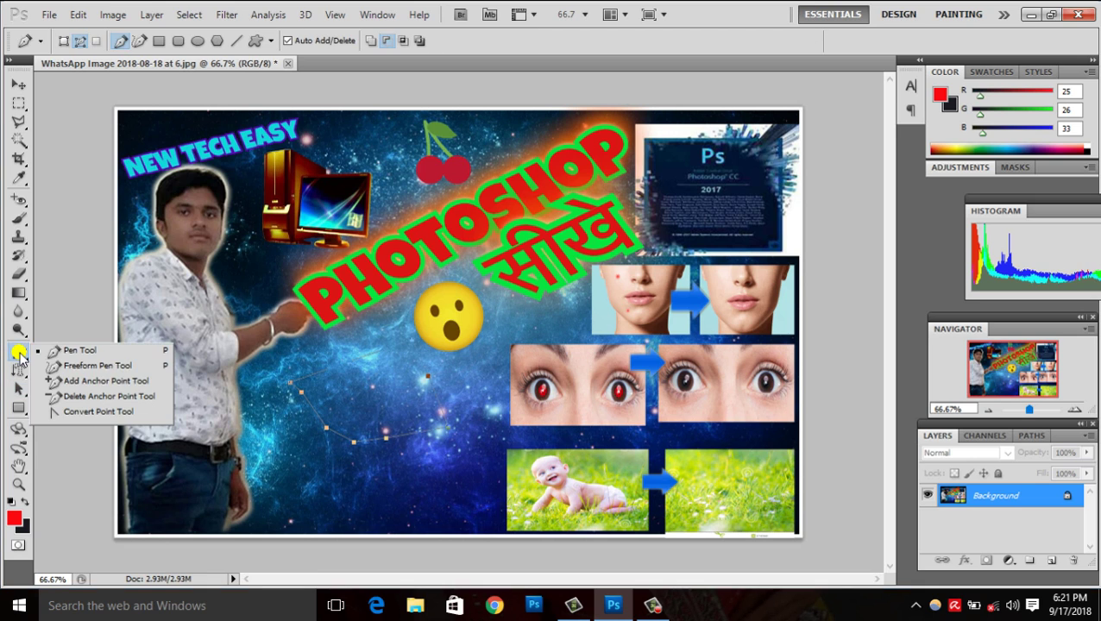
pyautogui.click(19, 390)
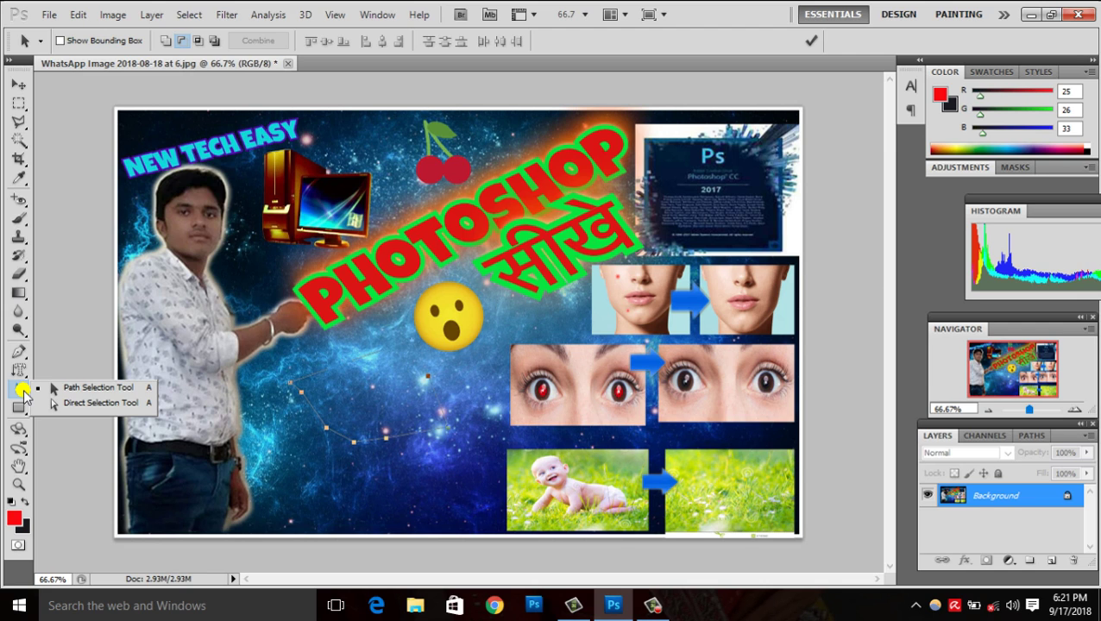
pyautogui.click(86, 388)
pyautogui.click(345, 432)
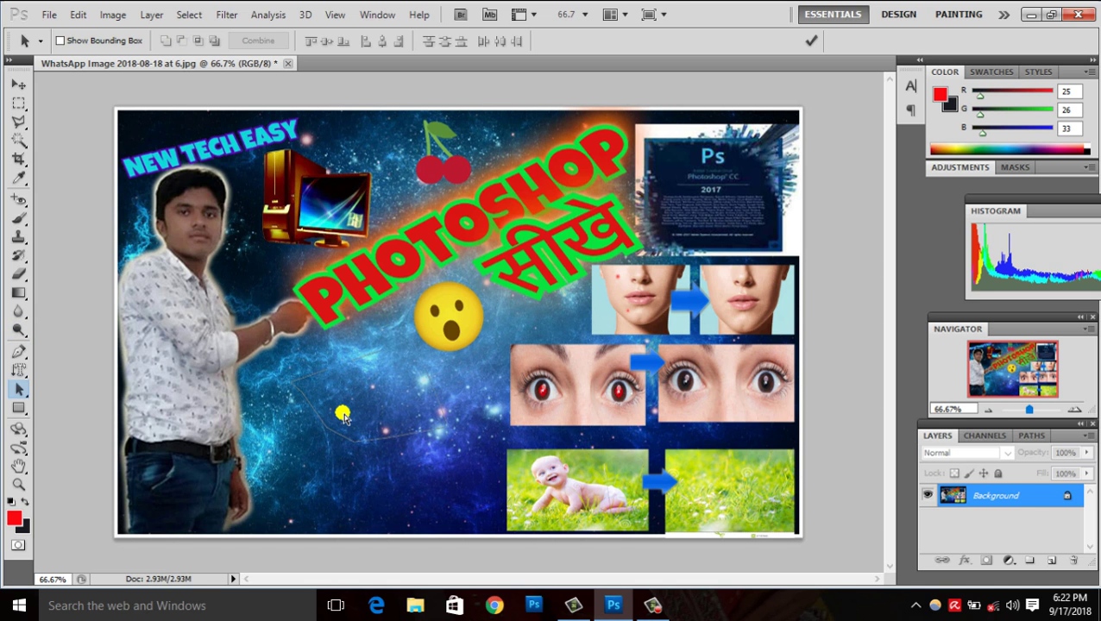
# - At 200% zoom, drag the thin wavy path beneath the emoji, then return to 100%
pyautogui.hotkey('ctrl', '+')
pyautogui.hotkey('ctrl', '+')
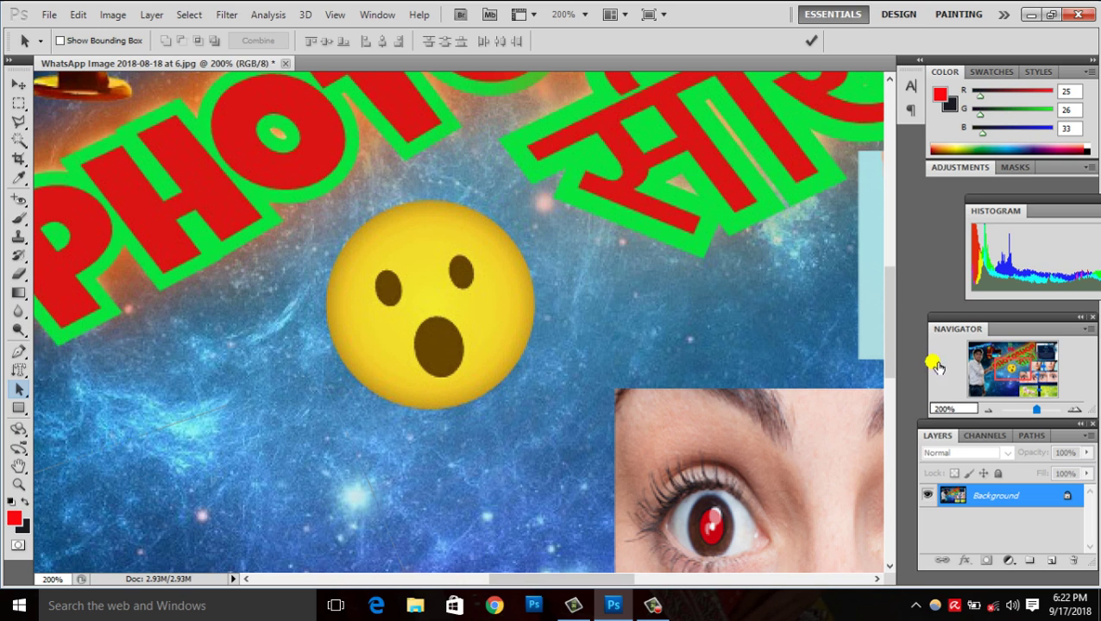
pyautogui.moveTo(886, 355); pyautogui.dragTo(890, 401)
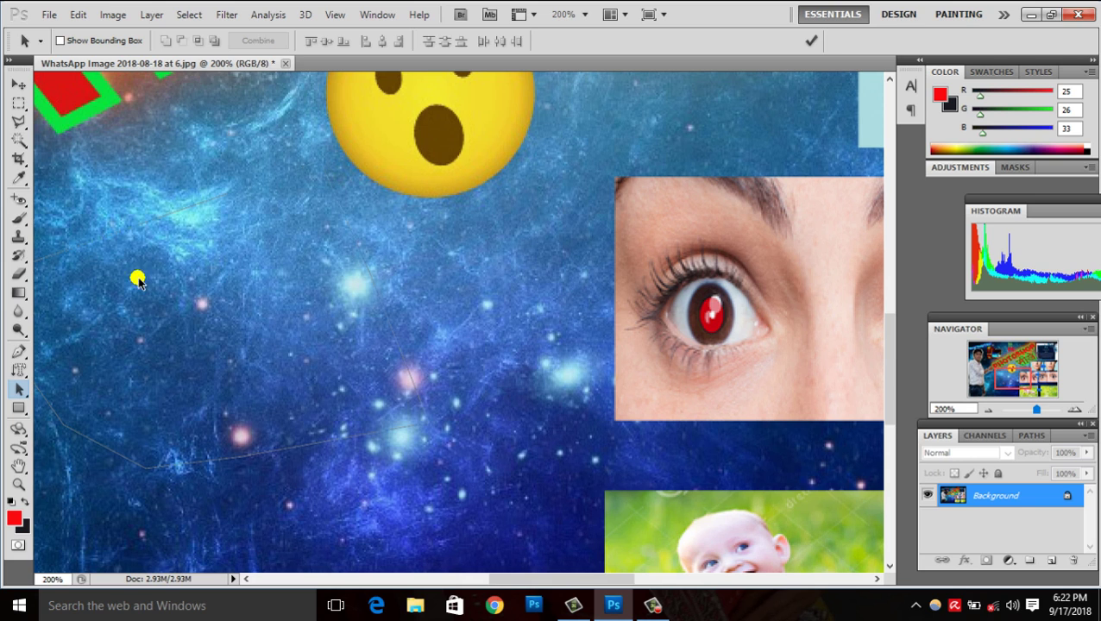
pyautogui.moveTo(248, 322)
pyautogui.mouseDown()
pyautogui.moveTo(434, 434)
pyautogui.moveTo(369, 299)
pyautogui.moveTo(316, 297)
pyautogui.mouseUp()
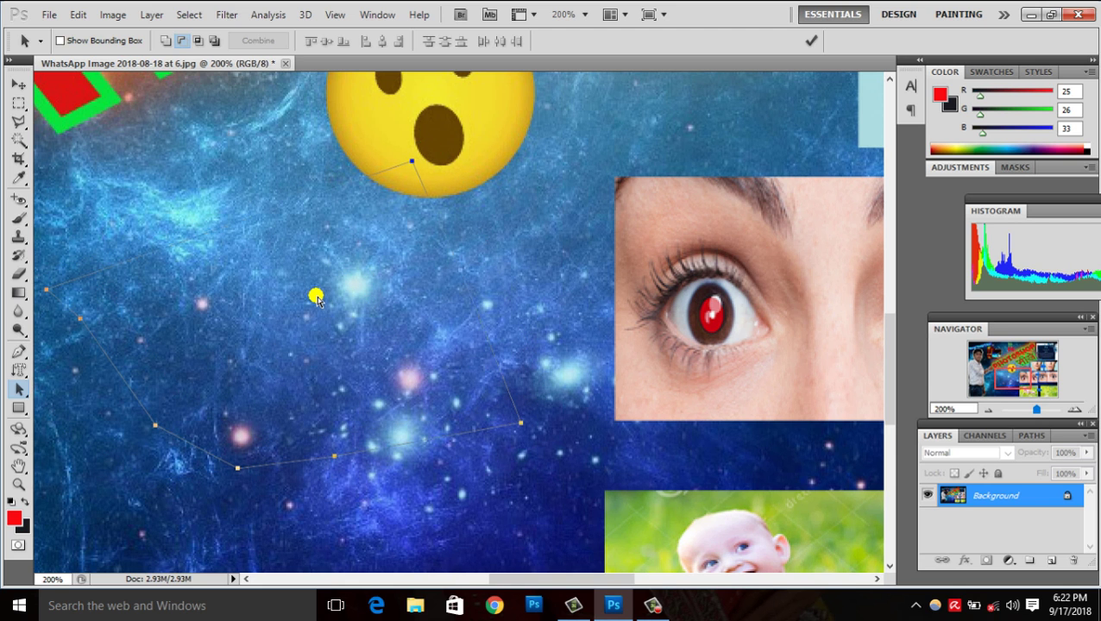
pyautogui.hotkey('ctrl', '-')
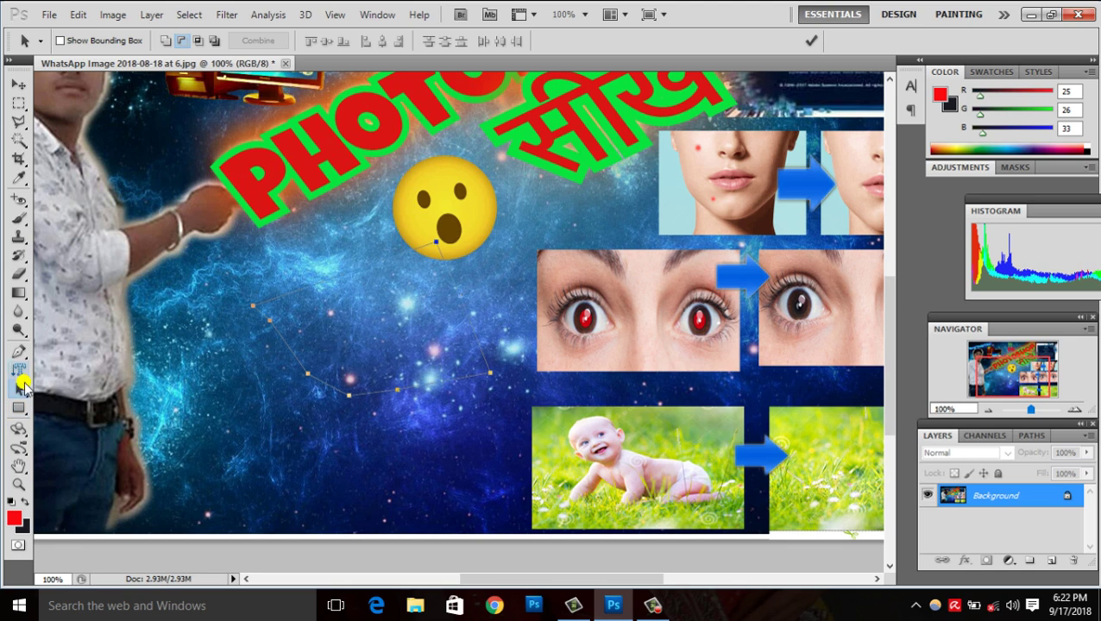
# - Pass through the Direct Selection Tool and choose the Rectangle Tool from the shape flyout
pyautogui.moveTo(21, 386); pyautogui.dragTo(44, 402)
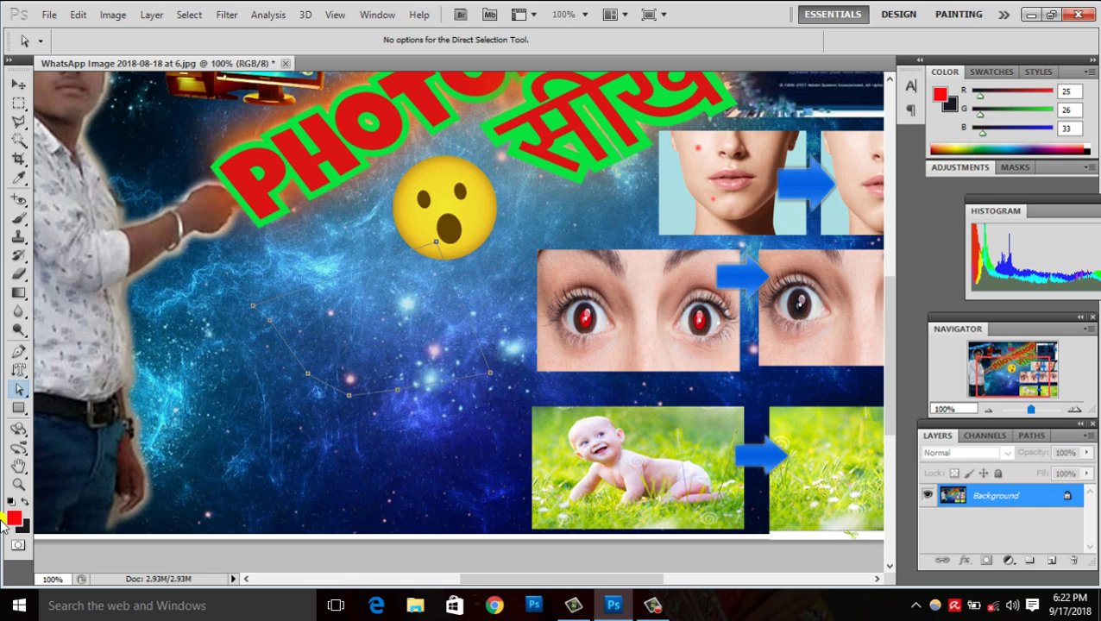
pyautogui.click(21, 411)
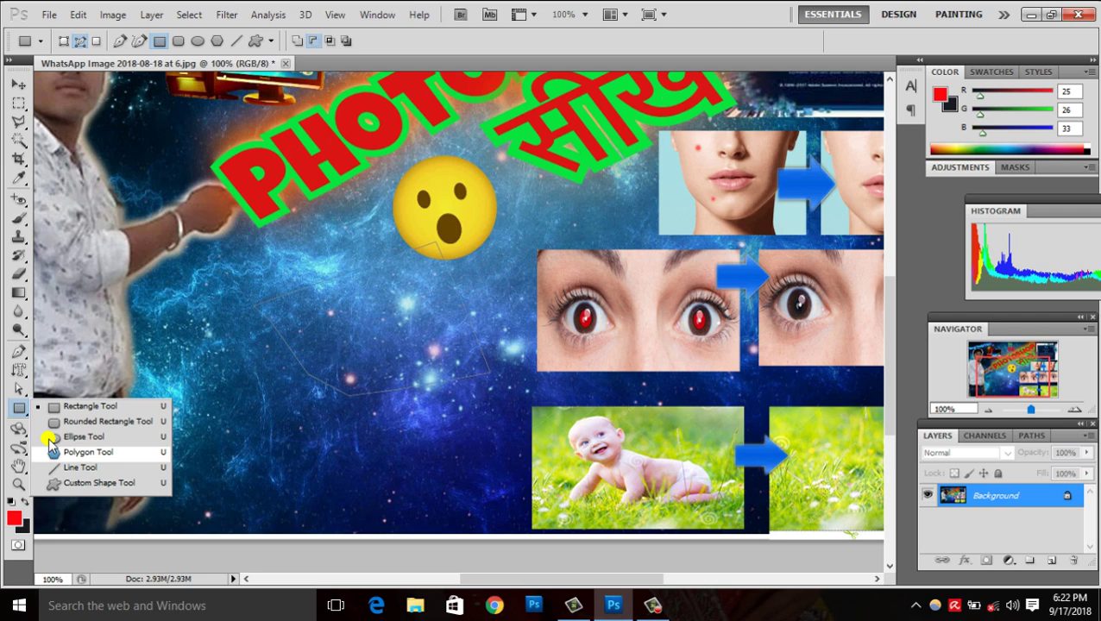
pyautogui.click(53, 405)
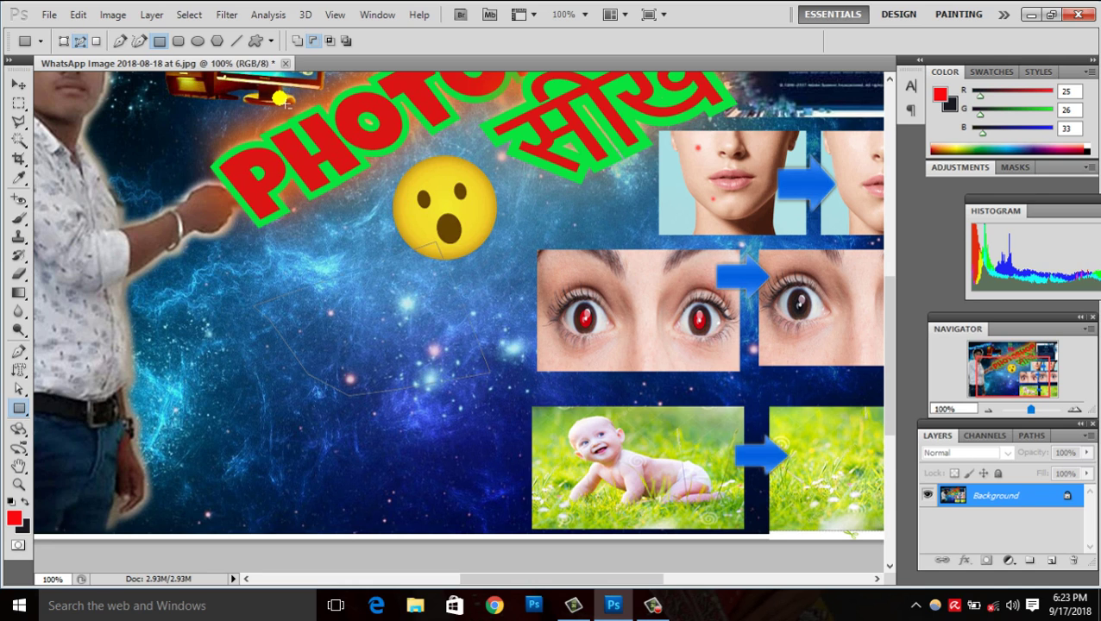
# - Discard the poster, create a new 12 × 10 inch white document, and select Rectangular Marquee
pyautogui.click(286, 64)
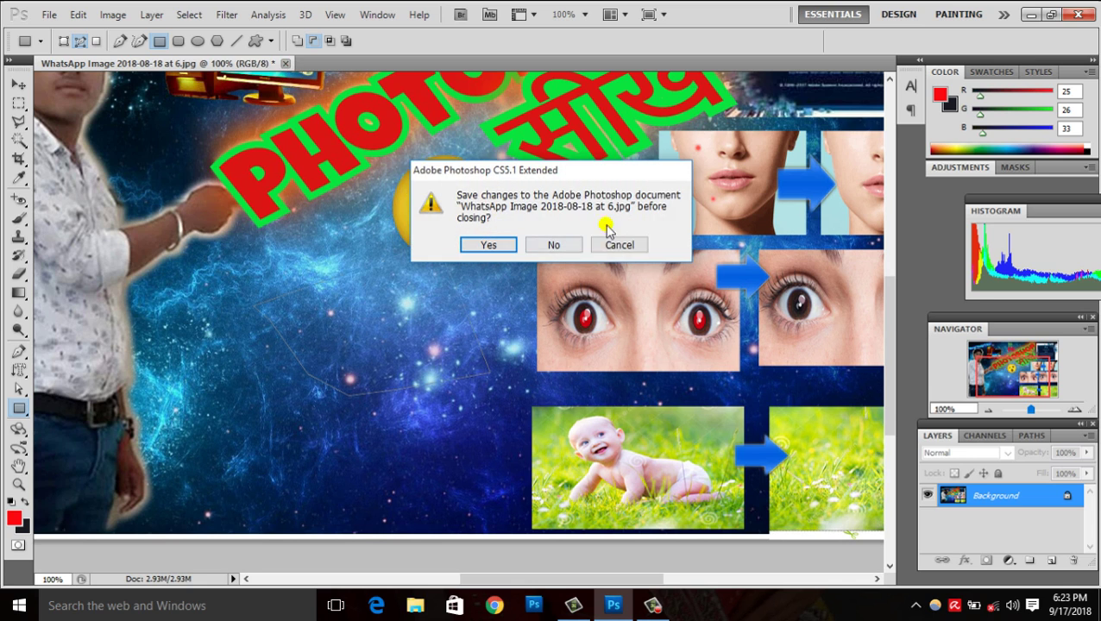
pyautogui.click(552, 246)
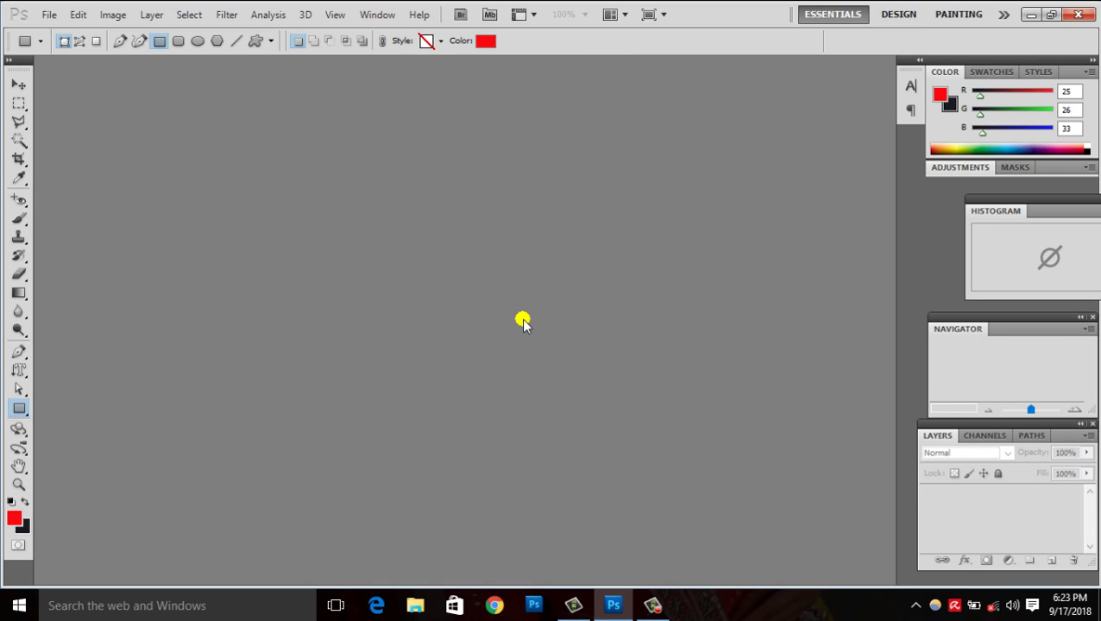
pyautogui.hotkey('ctrl', 'n')
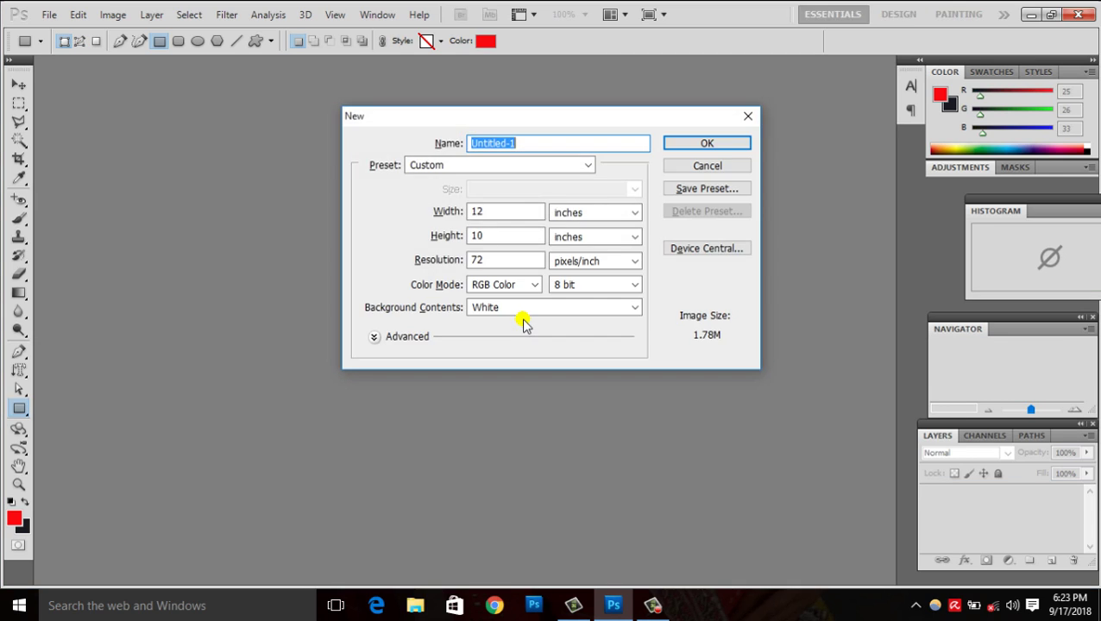
pyautogui.press('Return')
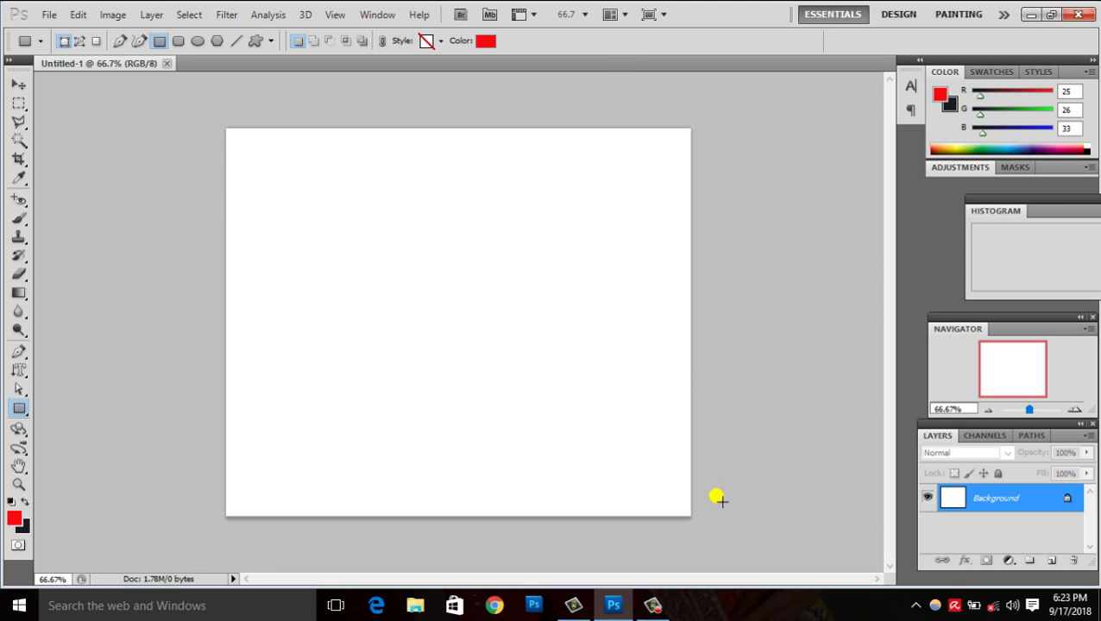
pyautogui.click(18, 416)
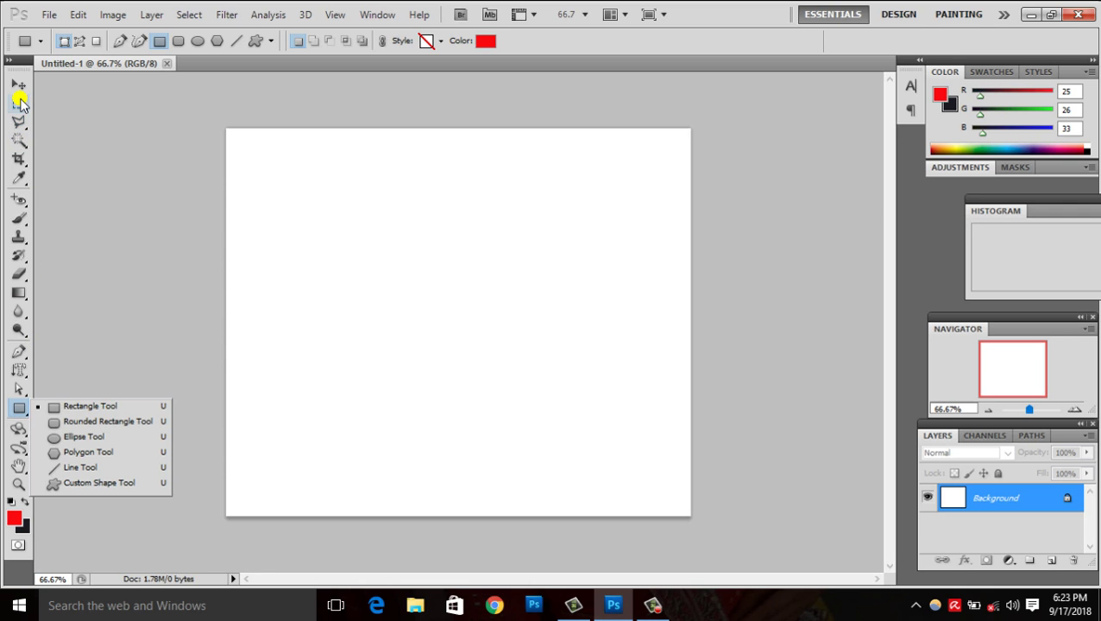
pyautogui.click(19, 102)
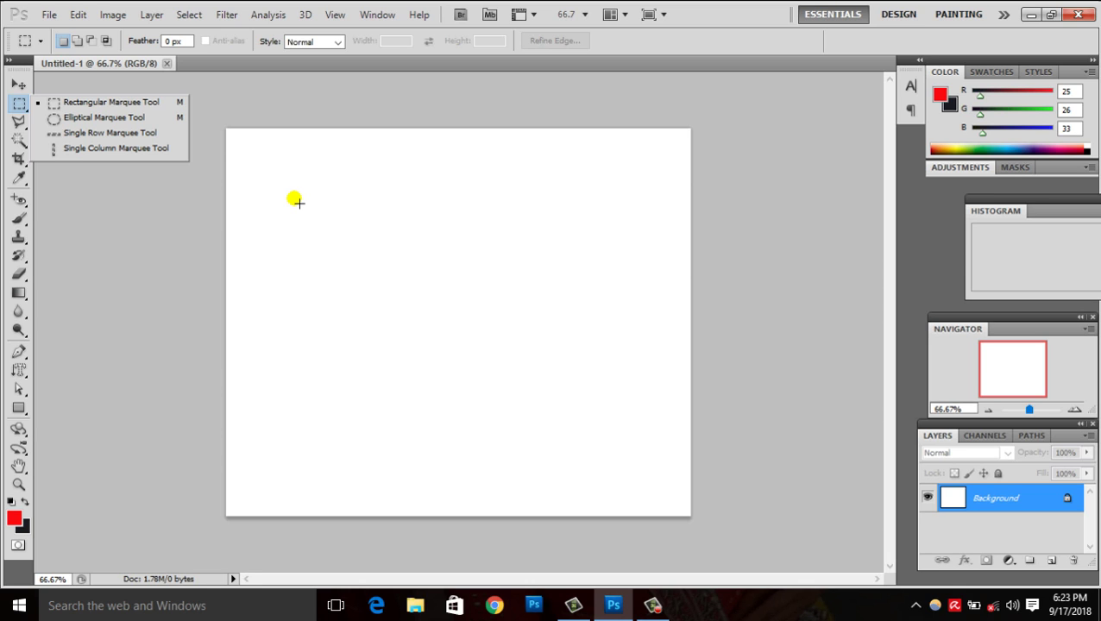
# - Draw a large red-filled rectangle across the middle of Untitled-1 as Shape 1
pyautogui.click(20, 409)
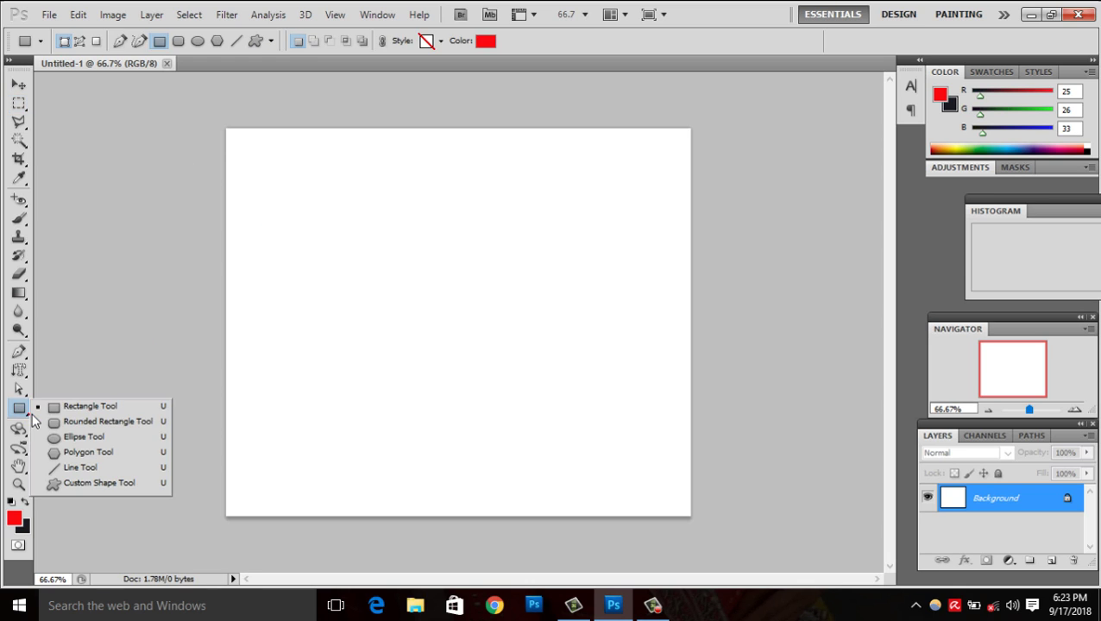
pyautogui.click(54, 412)
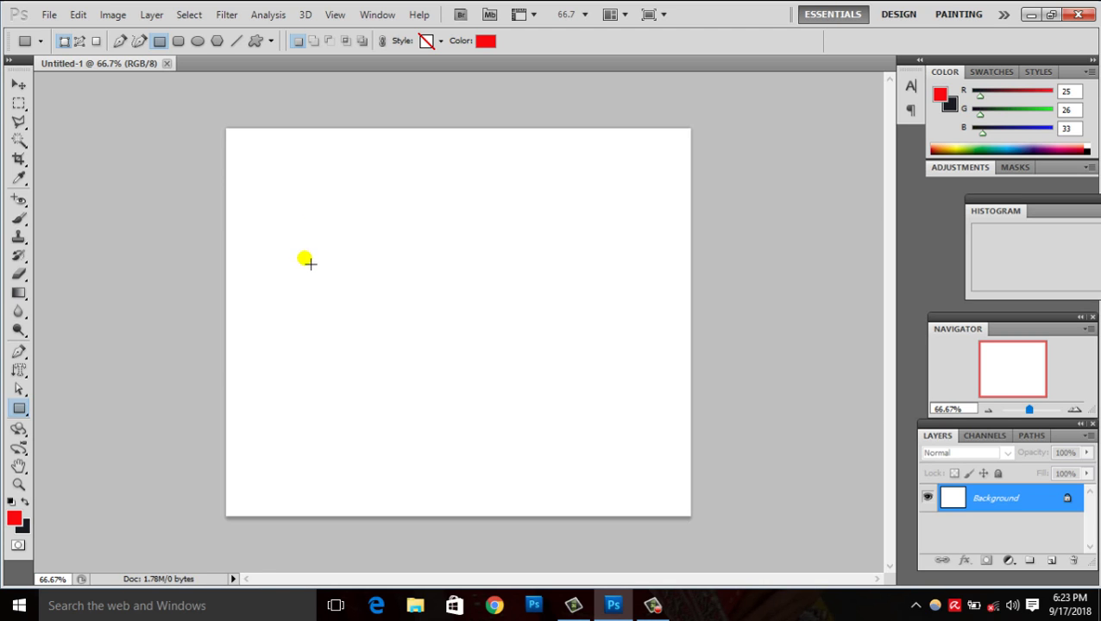
pyautogui.click(24, 411)
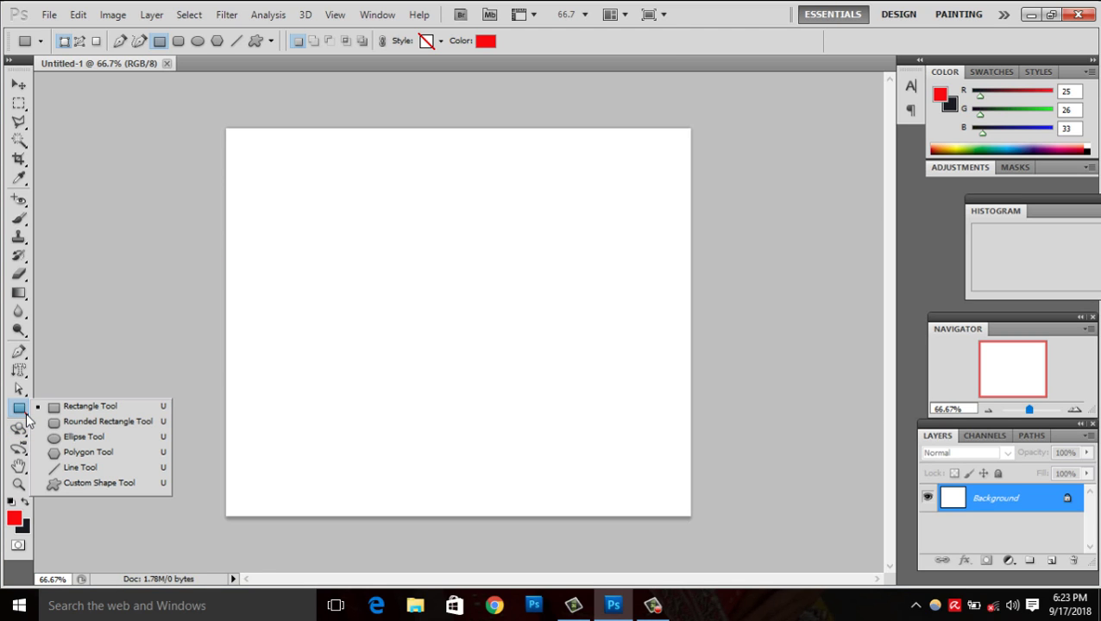
pyautogui.click(275, 245)
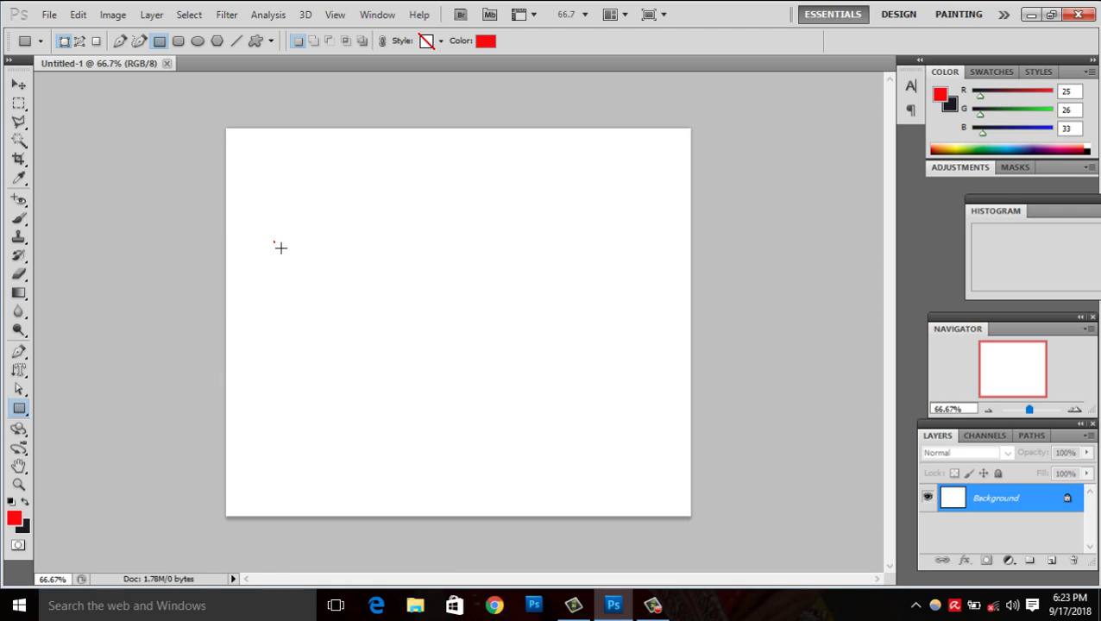
pyautogui.moveTo(264, 204); pyautogui.dragTo(658, 422)
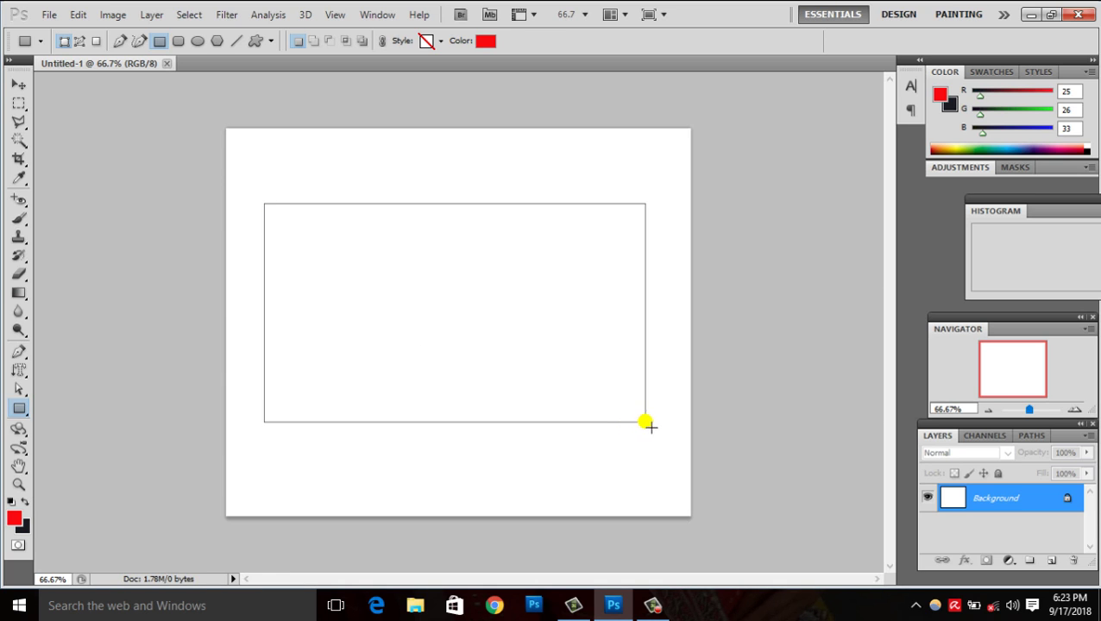
pyautogui.moveTo(659, 422); pyautogui.dragTo(656, 420)
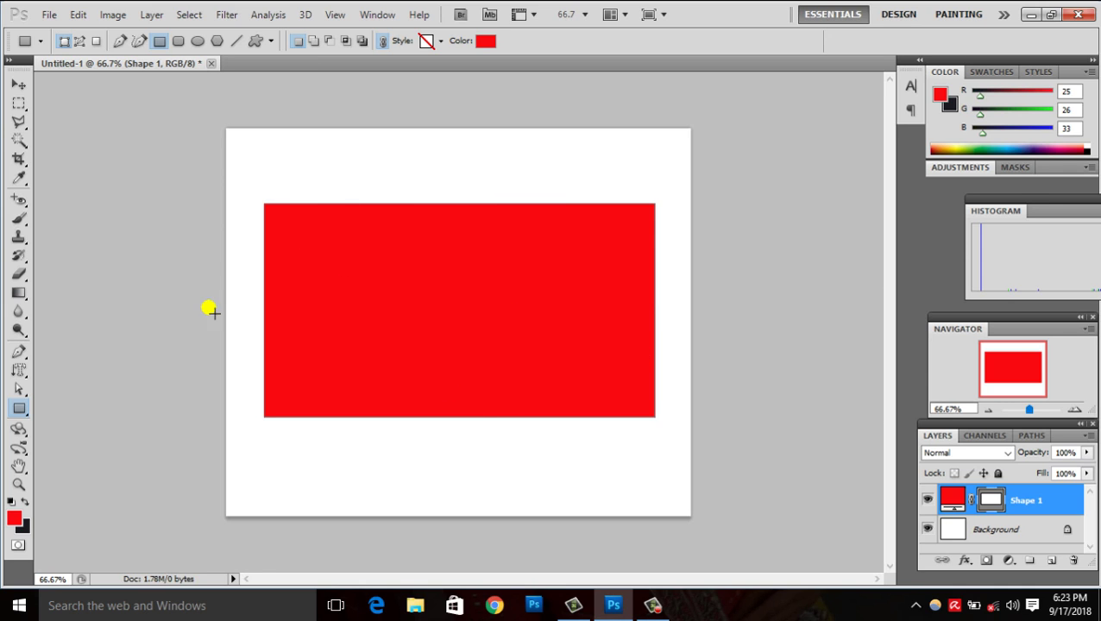
pyautogui.click(17, 529)
# - Append the M Tool Presets set to the Tool Presets list
pyautogui.click(35, 45)
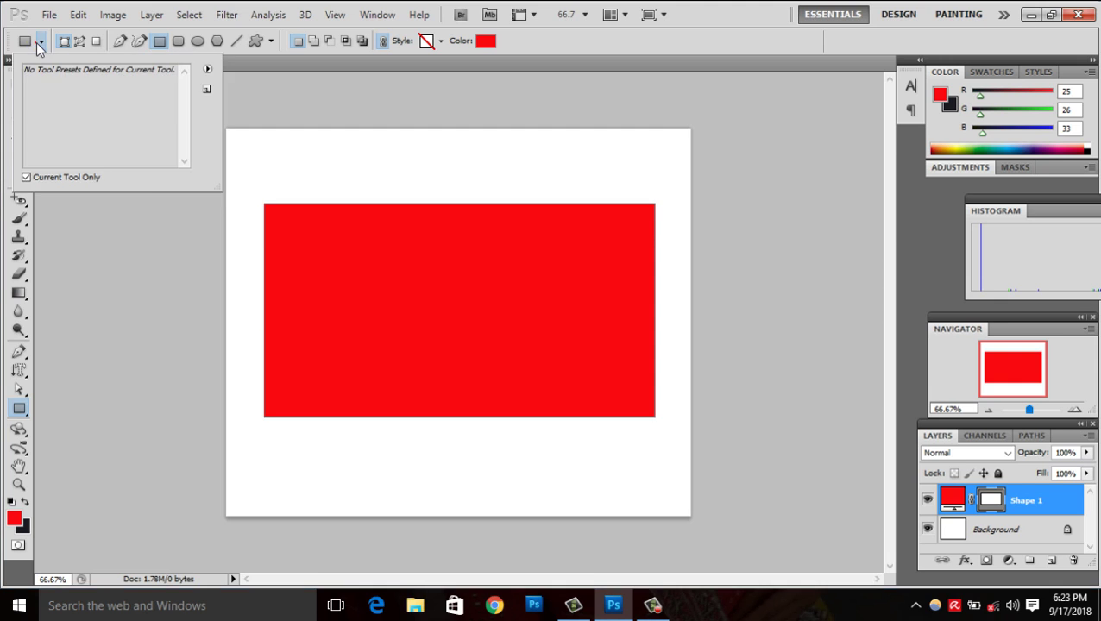
pyautogui.click(37, 42)
pyautogui.click(37, 42)
pyautogui.click(207, 70)
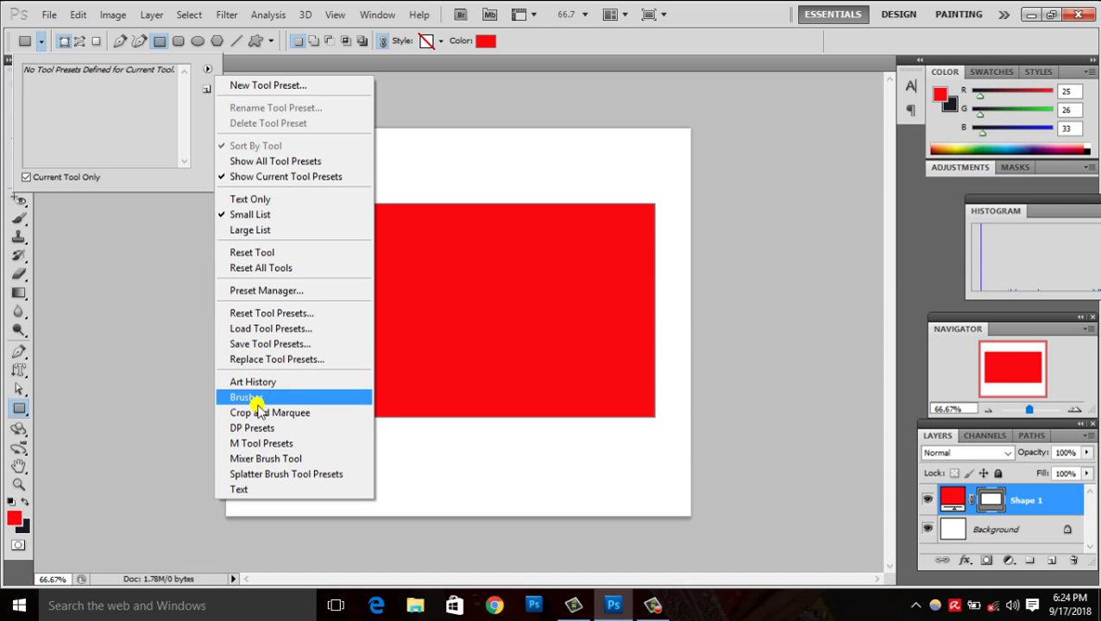
pyautogui.click(276, 444)
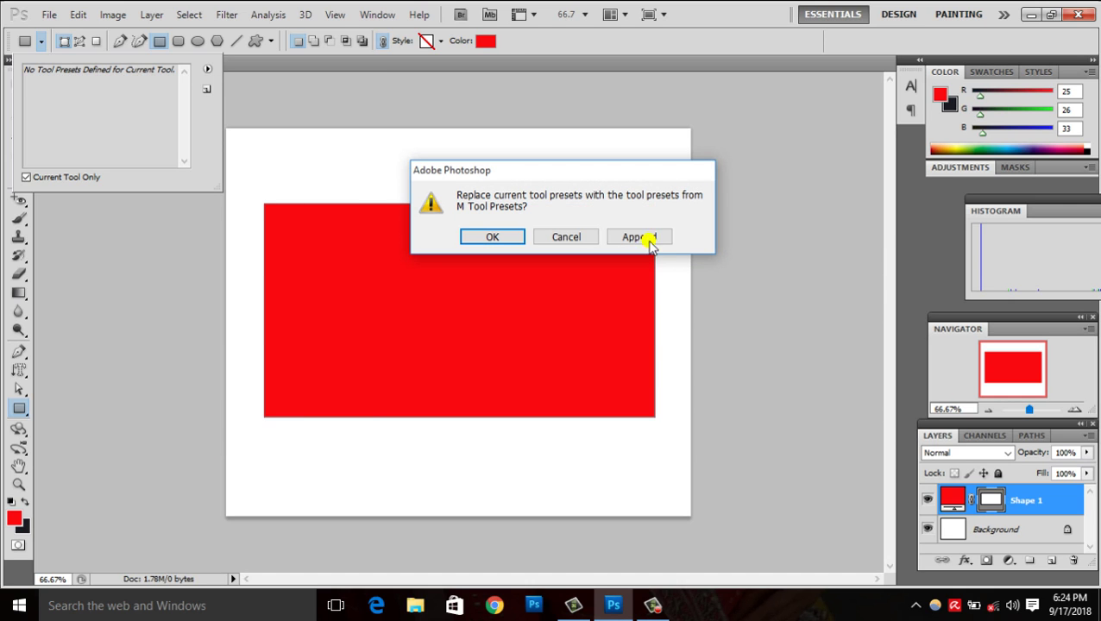
pyautogui.click(640, 240)
pyautogui.click(639, 242)
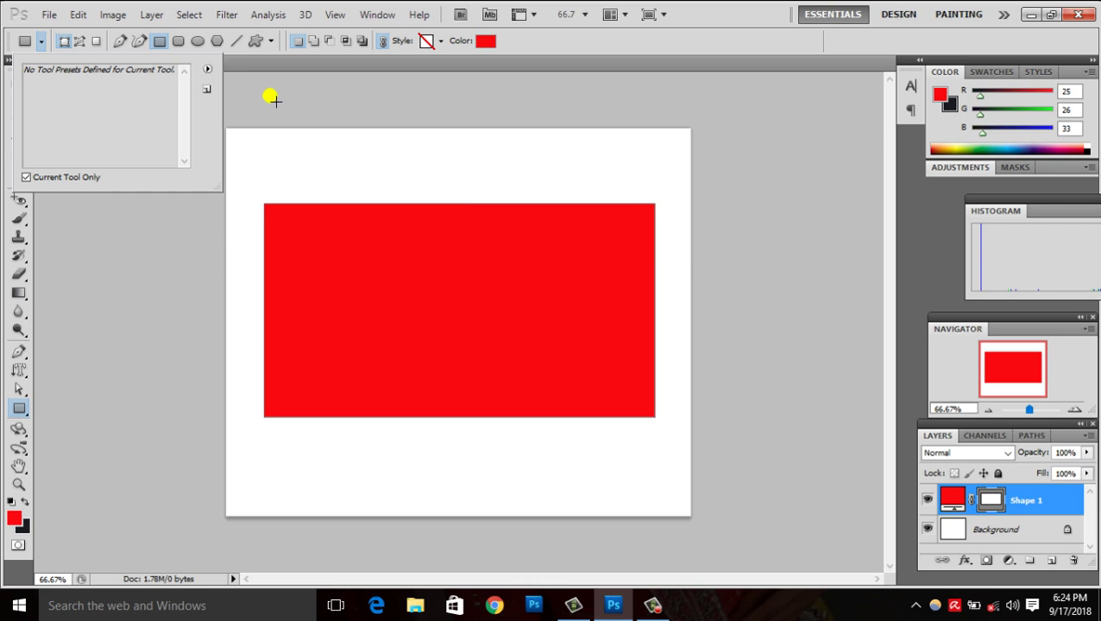
# - Save the rectangle settings as preset 'Rectangle Tool 1' and switch the tool to Paths mode
pyautogui.click(207, 91)
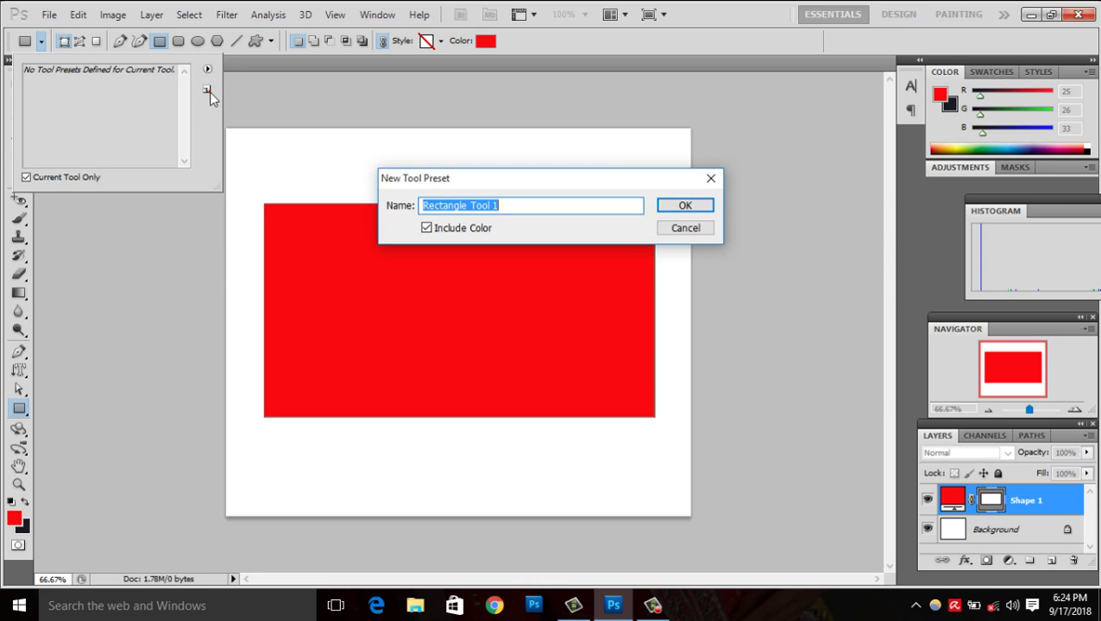
pyautogui.click(677, 207)
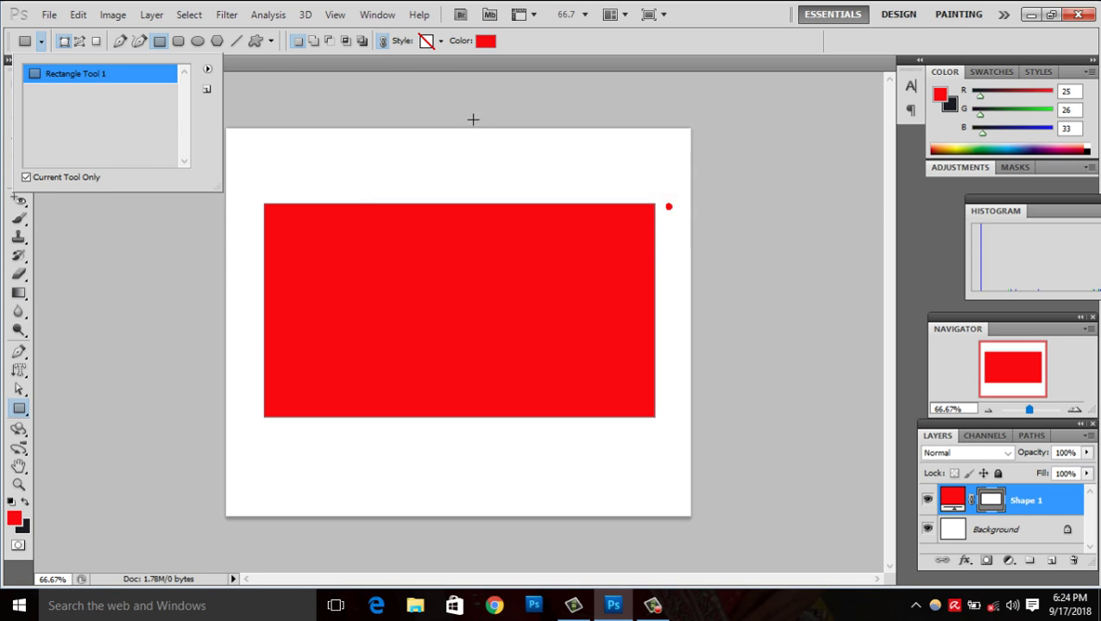
pyautogui.click(396, 95)
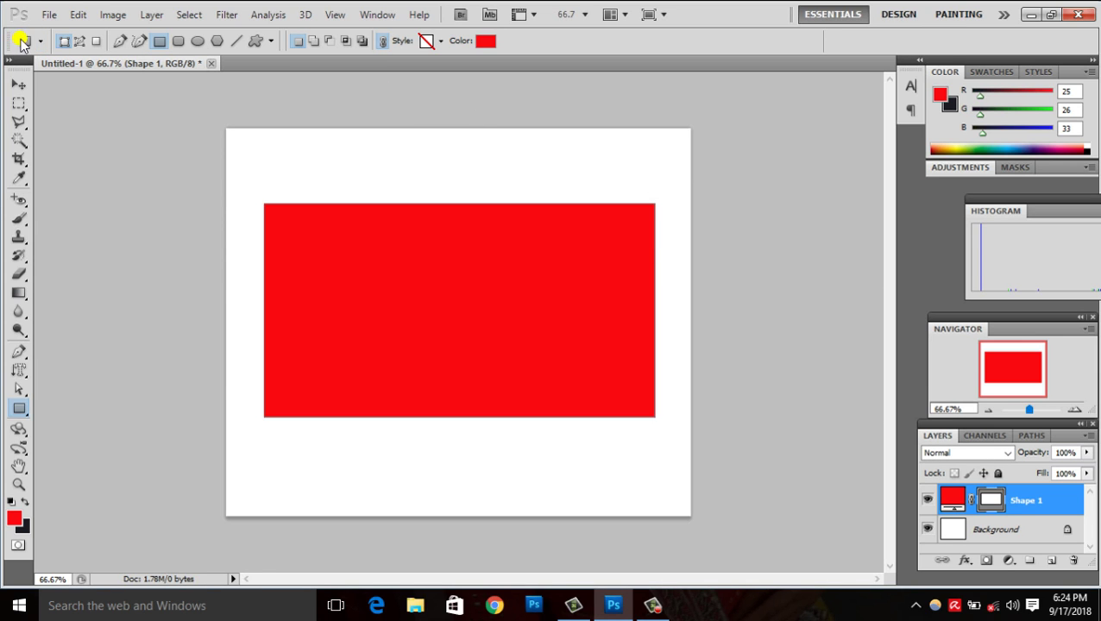
pyautogui.click(31, 42)
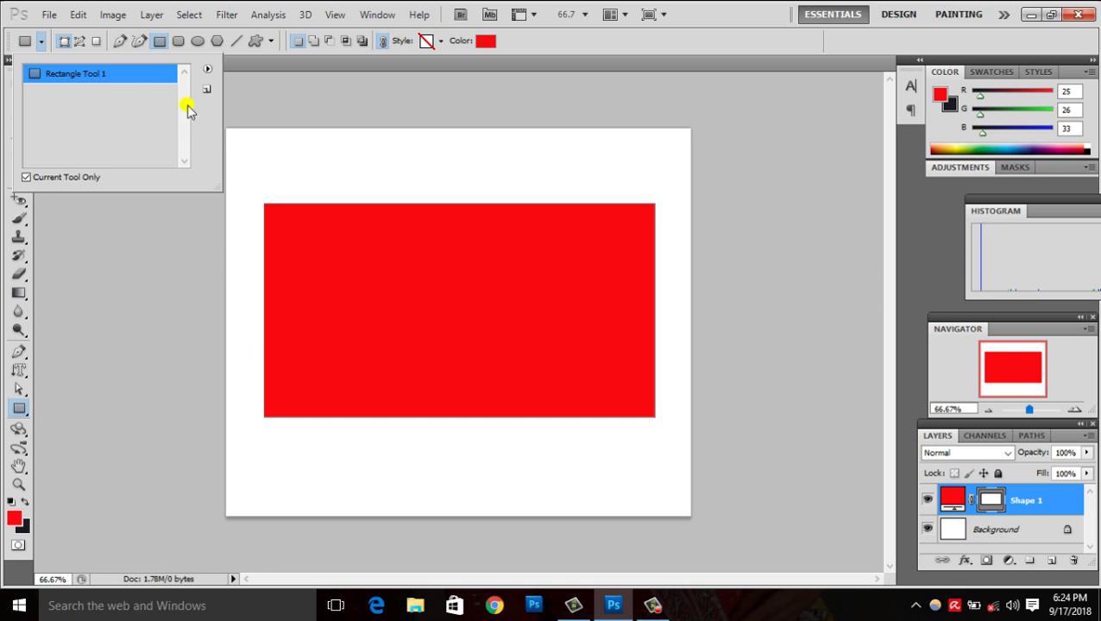
pyautogui.click(250, 102)
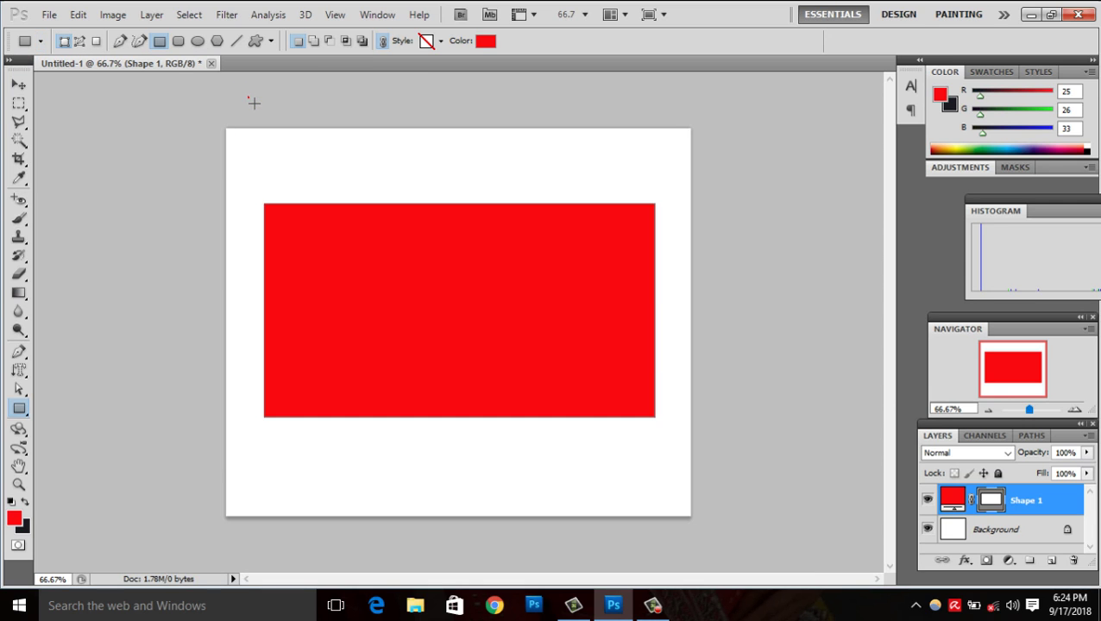
pyautogui.click(80, 41)
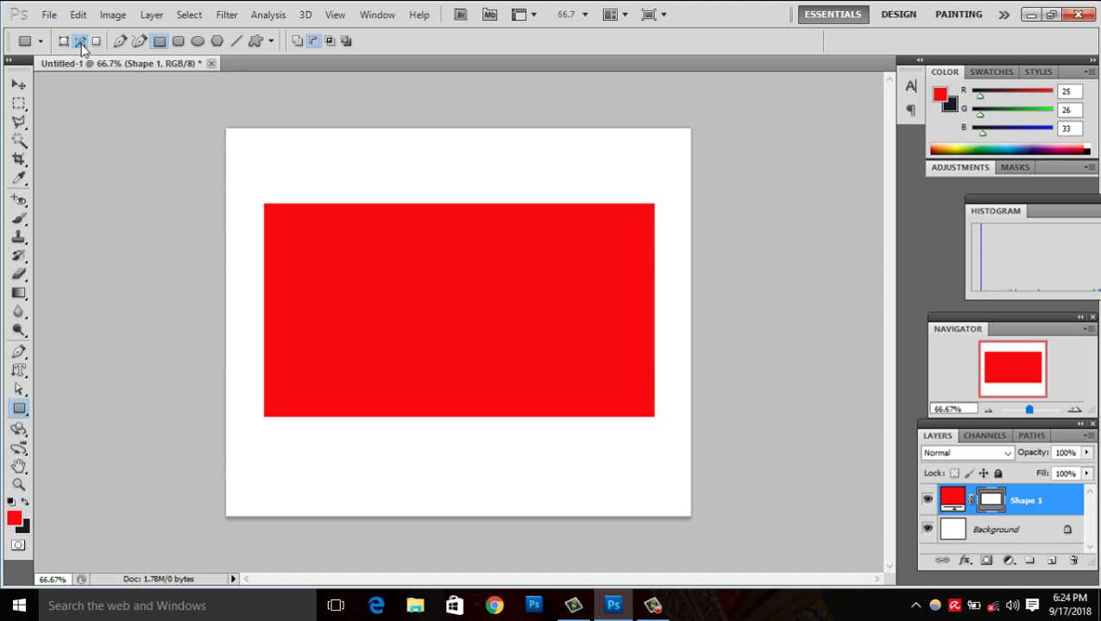
# - Switch the Rectangle Tool back to Shape Layers mode
pyautogui.click(64, 41)
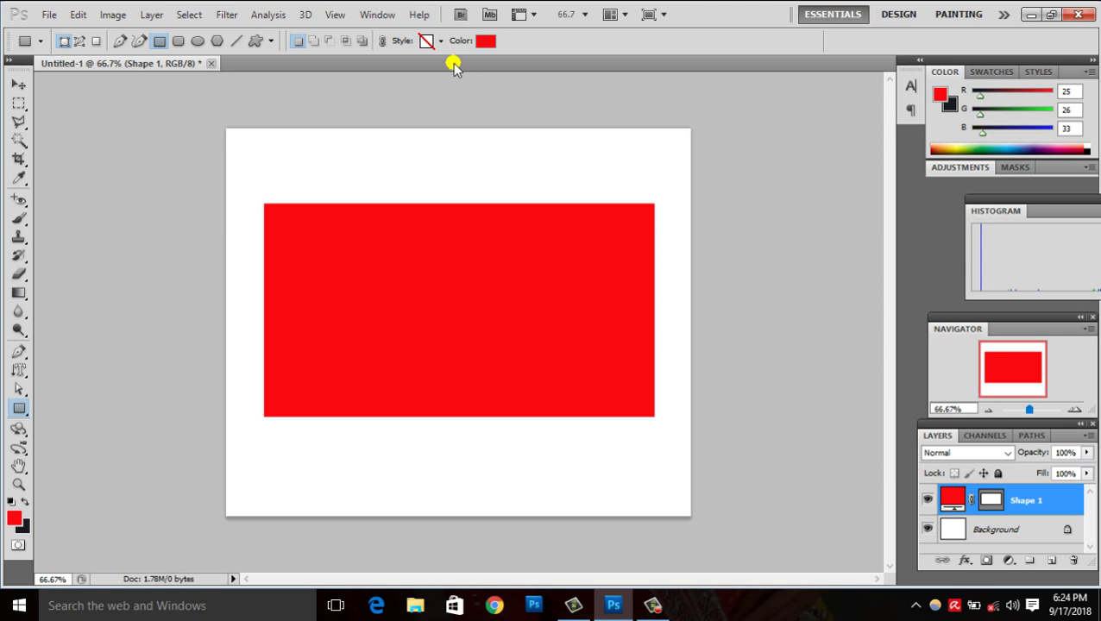
# - Set the shape colour to blue in the Color Picker
pyautogui.click(485, 41)
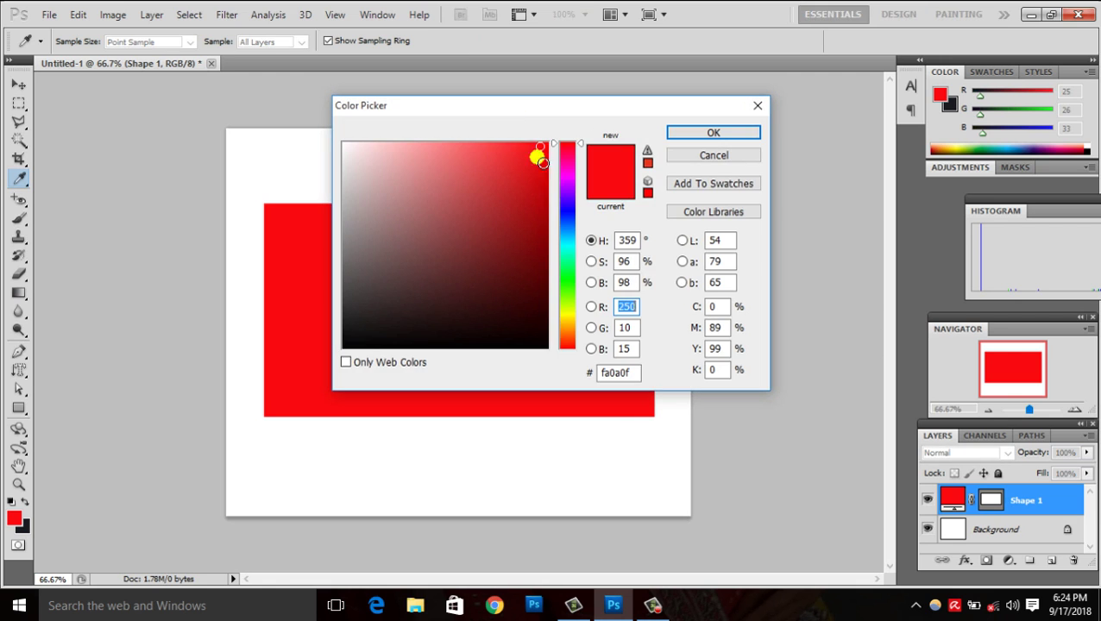
pyautogui.click(562, 216)
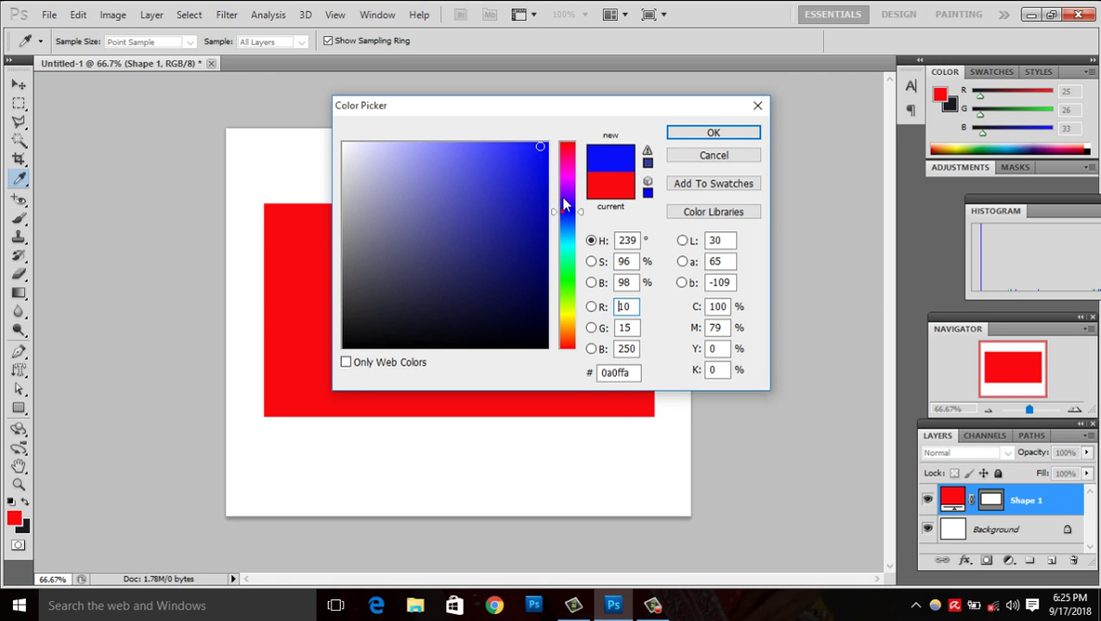
pyautogui.click(727, 134)
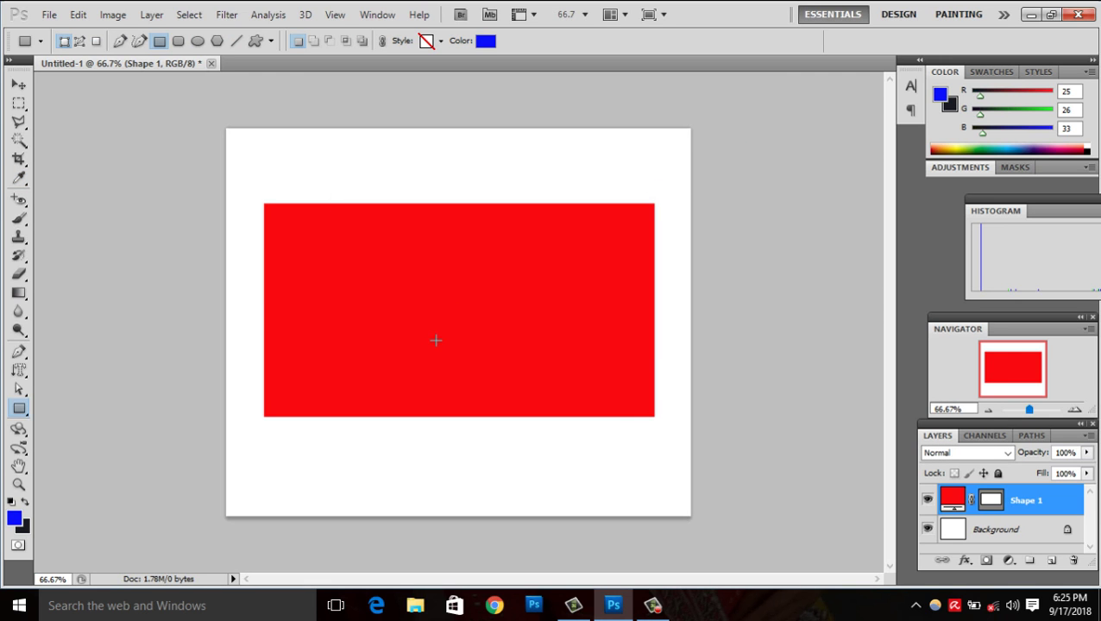
# - Draw two blue rectangles over the red one, the second nearly covering it
pyautogui.moveTo(328, 259); pyautogui.dragTo(593, 396)
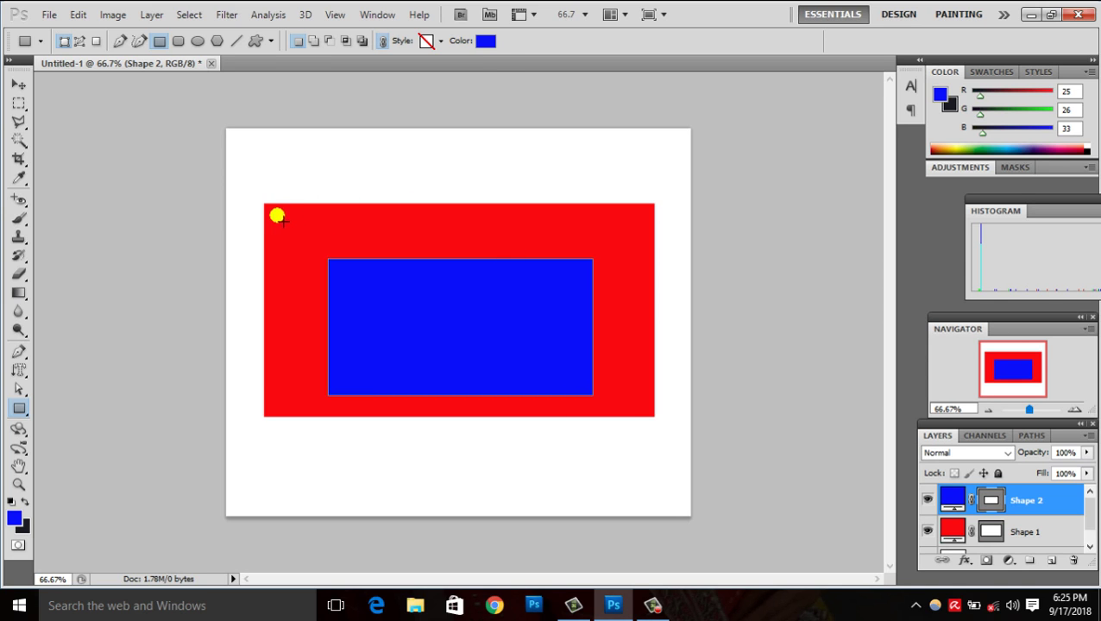
pyautogui.moveTo(272, 210); pyautogui.dragTo(624, 394)
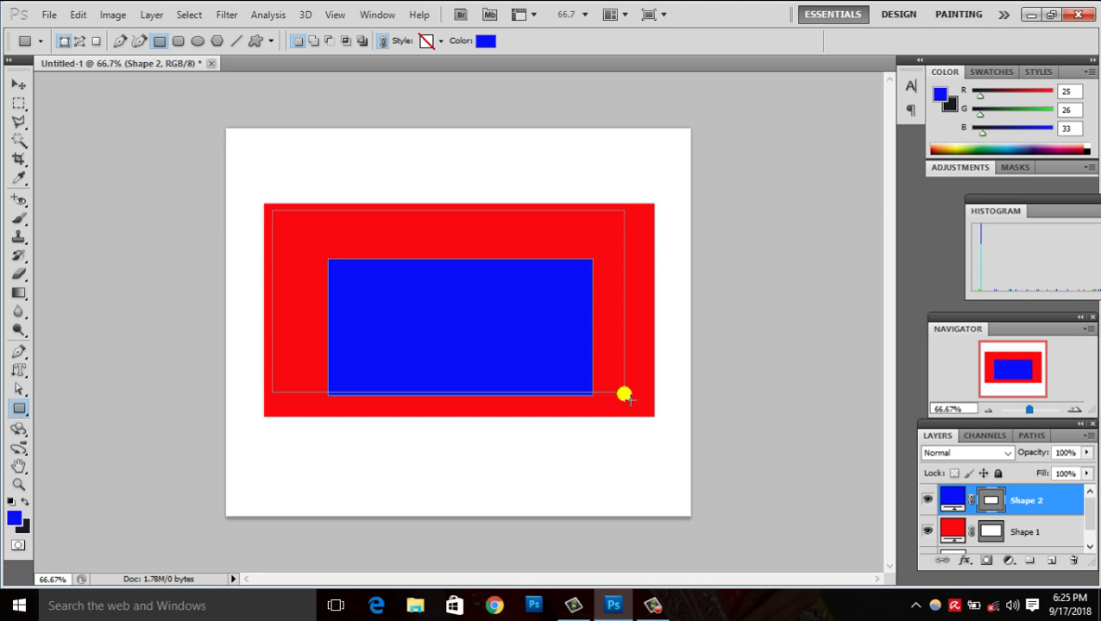
pyautogui.moveTo(624, 393); pyautogui.dragTo(650, 409)
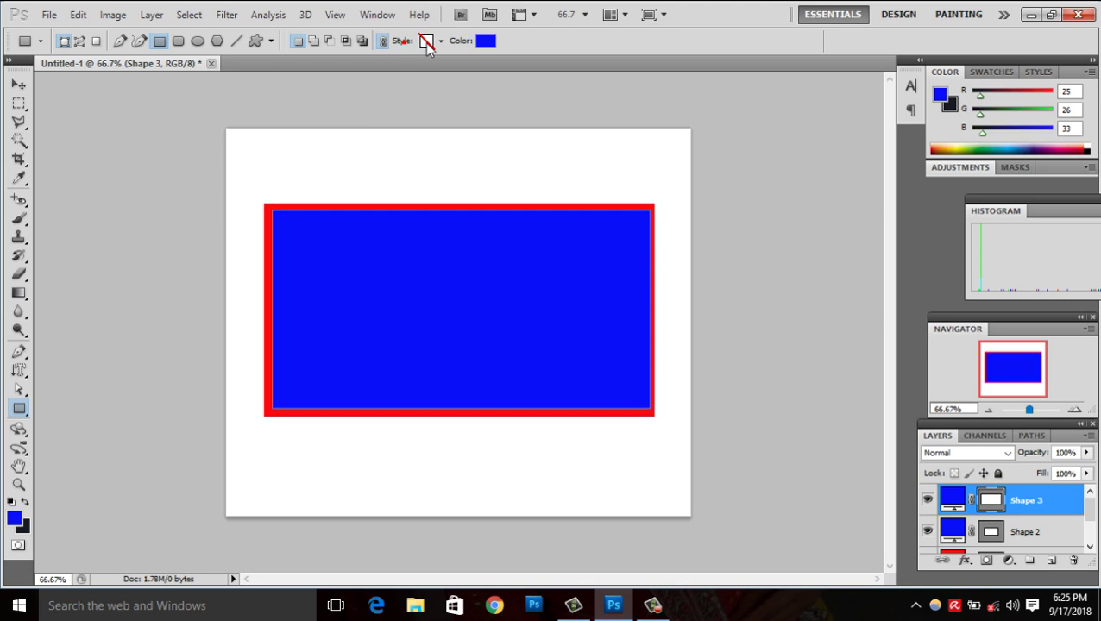
pyautogui.click(426, 41)
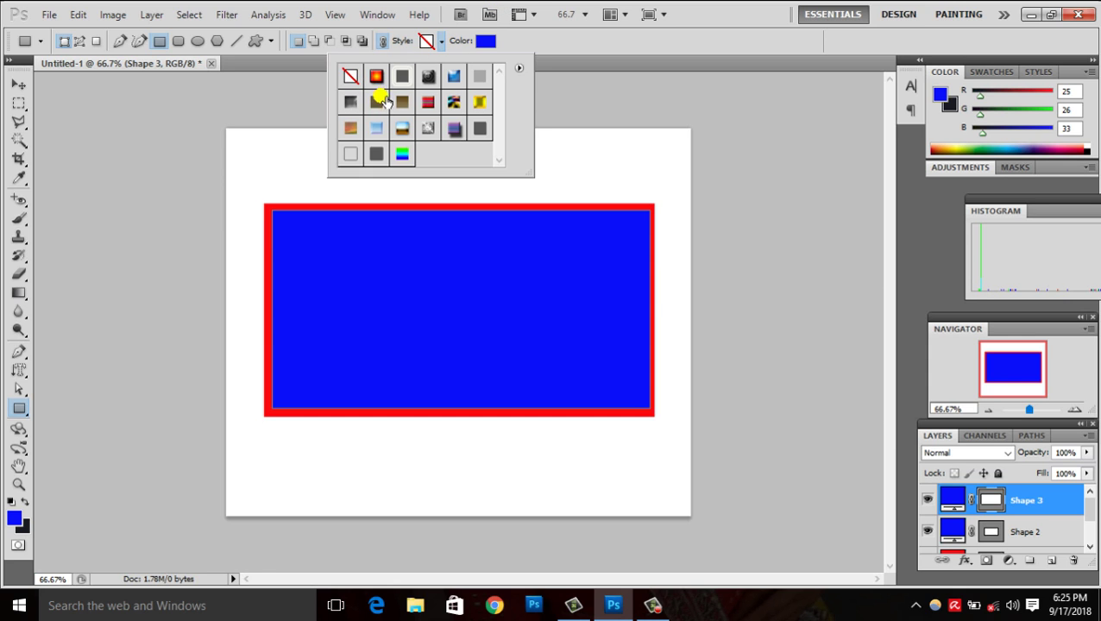
# - Try rainbow, drop shadow, striped, radial glow and No Style presets on the large blue rectangle
pyautogui.click(403, 158)
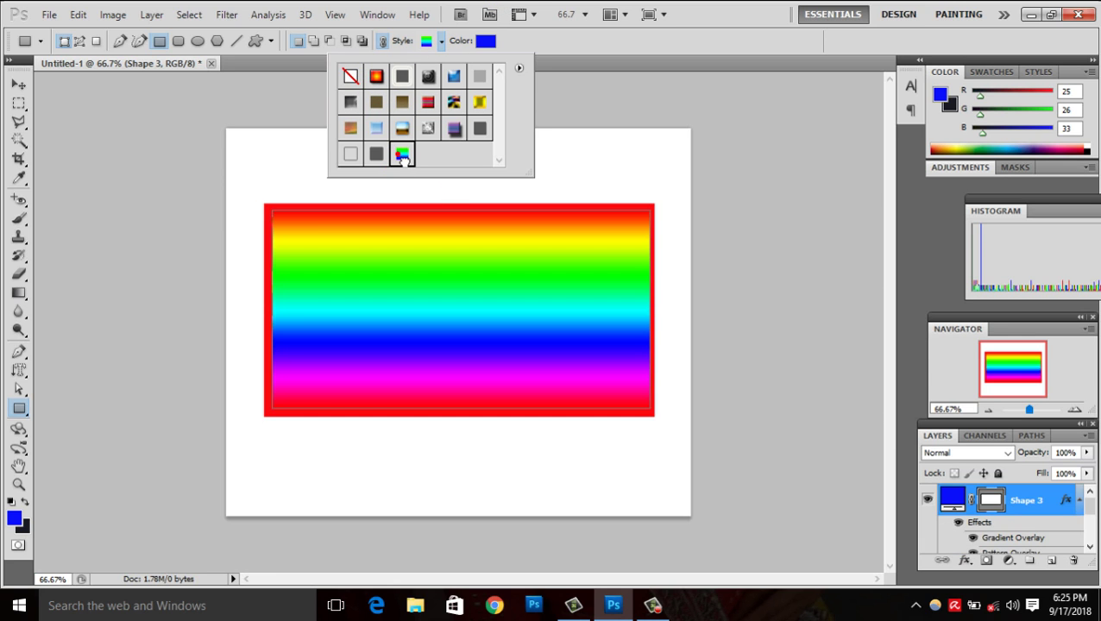
pyautogui.click(482, 130)
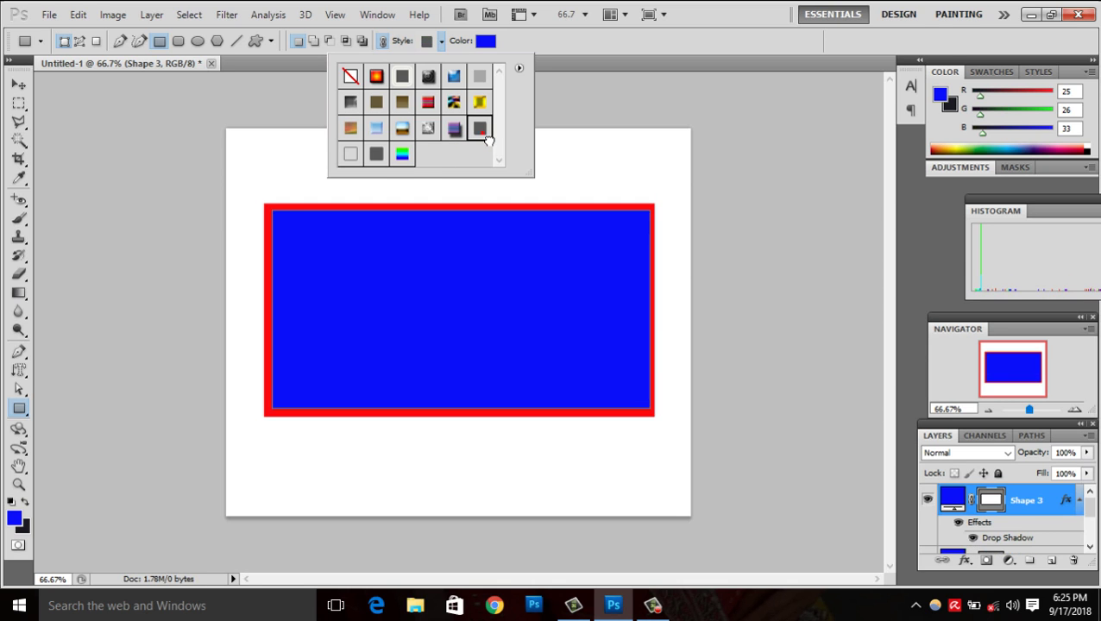
pyautogui.click(428, 103)
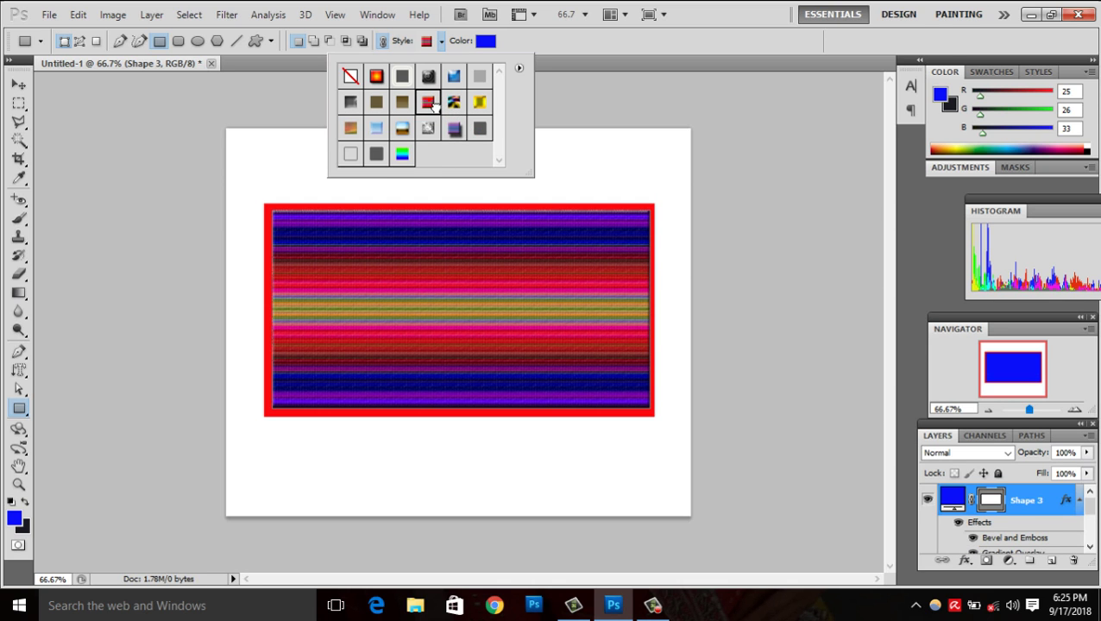
pyautogui.click(380, 77)
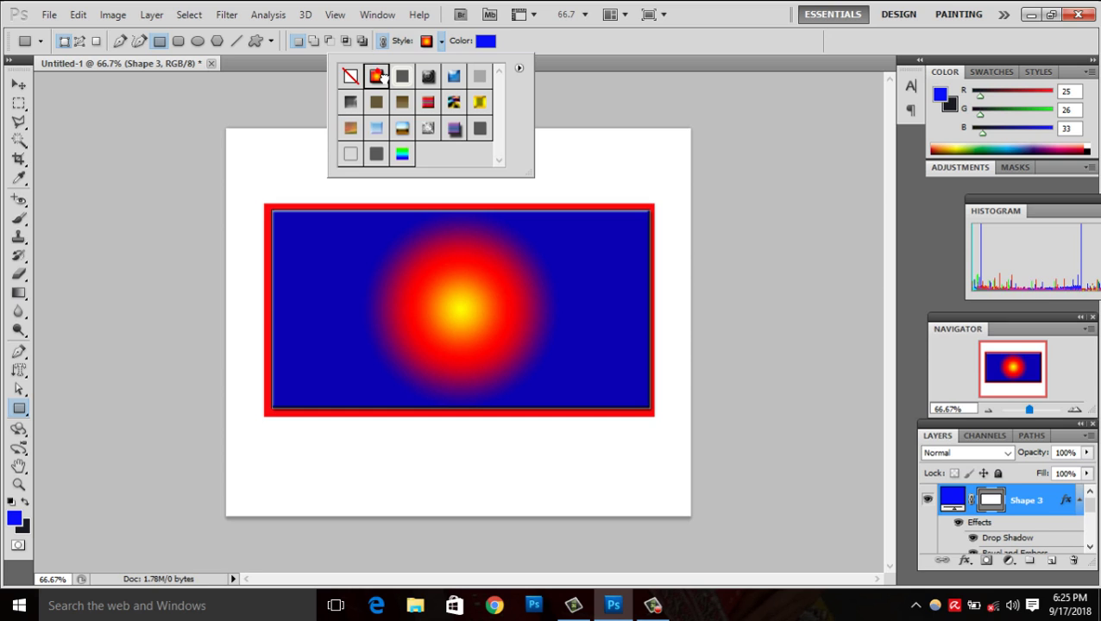
pyautogui.click(352, 75)
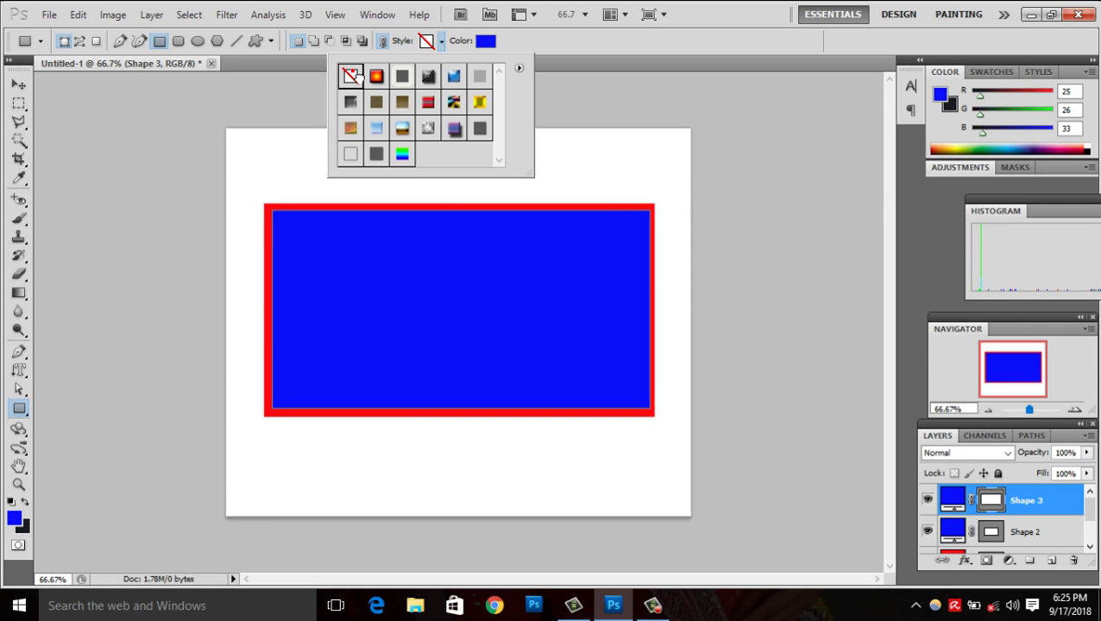
pyautogui.click(609, 175)
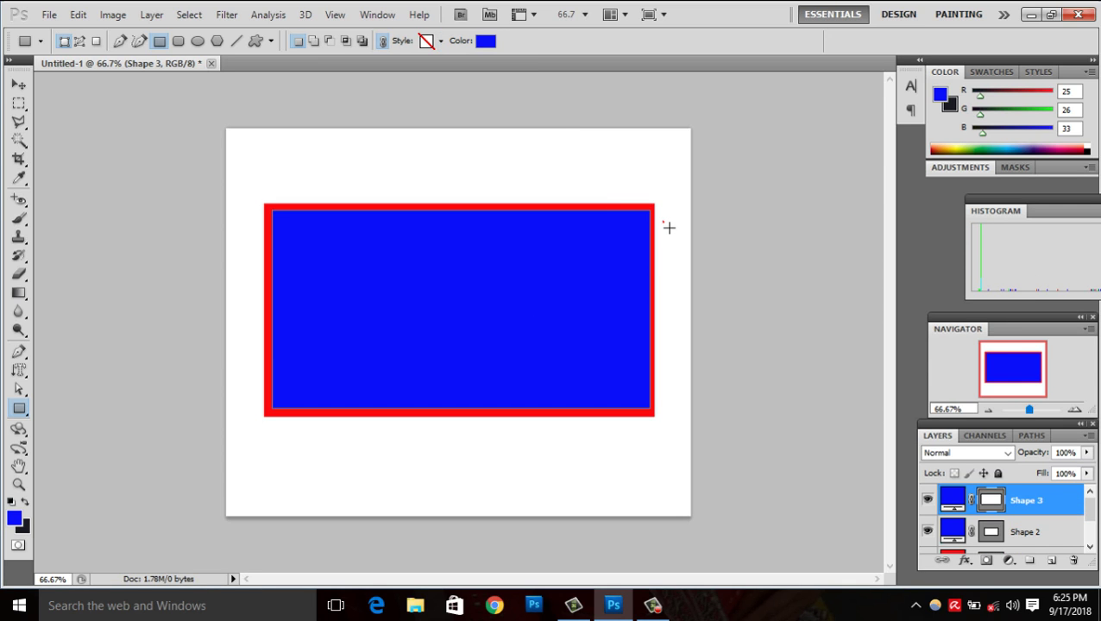
pyautogui.moveTo(946, 491); pyautogui.dragTo(1023, 496)
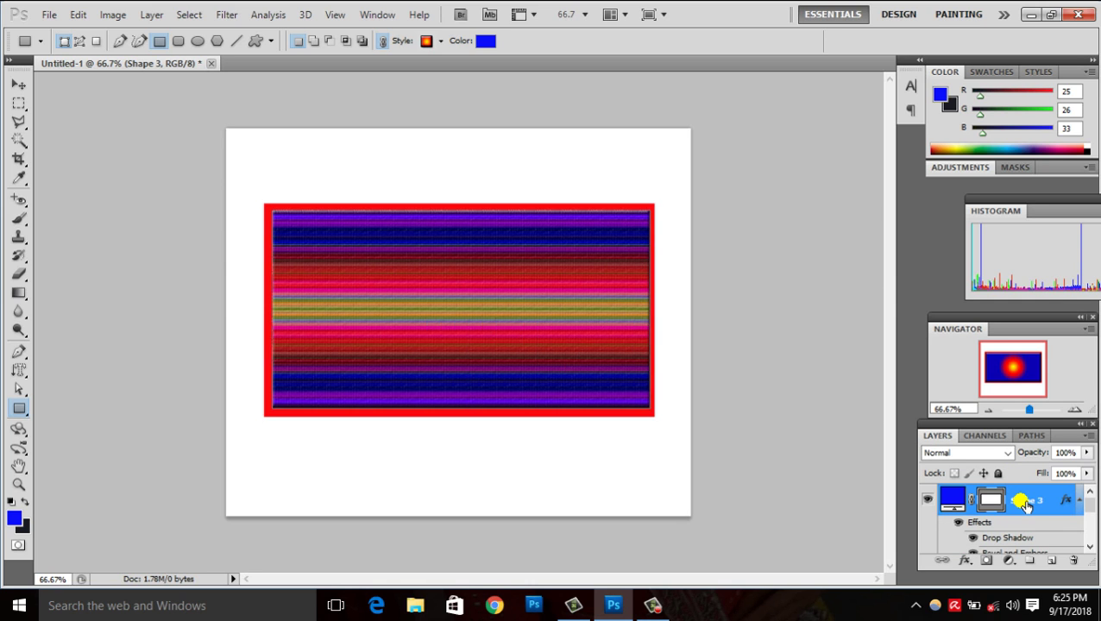
# - Delete the two blue rectangle layers, Shape 3 and Shape 2, with their vector masks
pyautogui.hotkey('ctrl', 'alt', 'z')
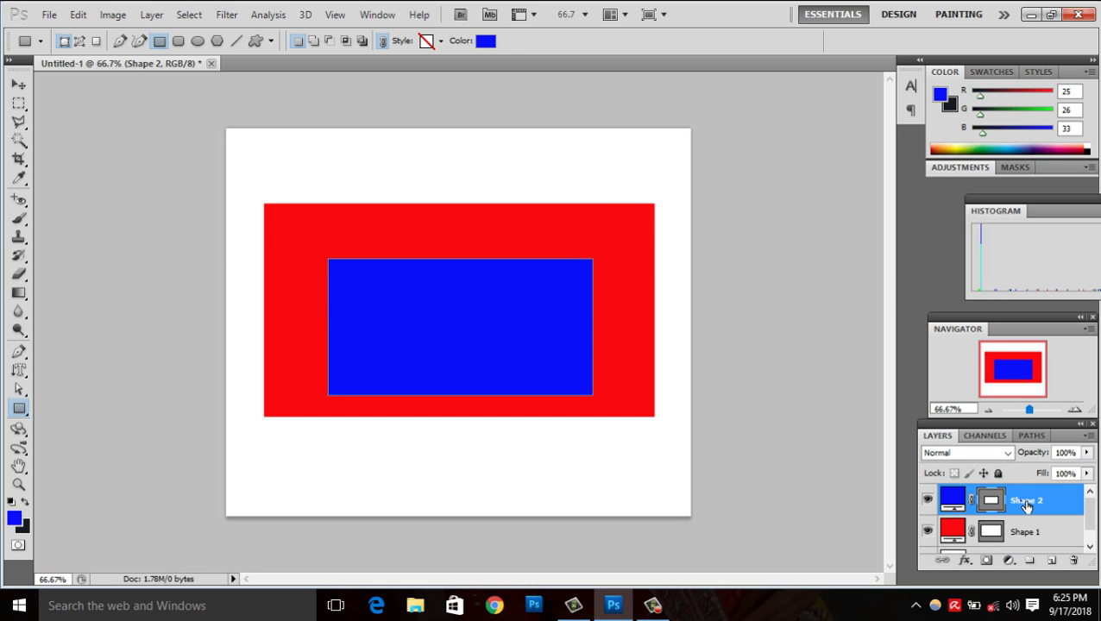
pyautogui.rightClick(1023, 508)
pyautogui.click(1074, 564)
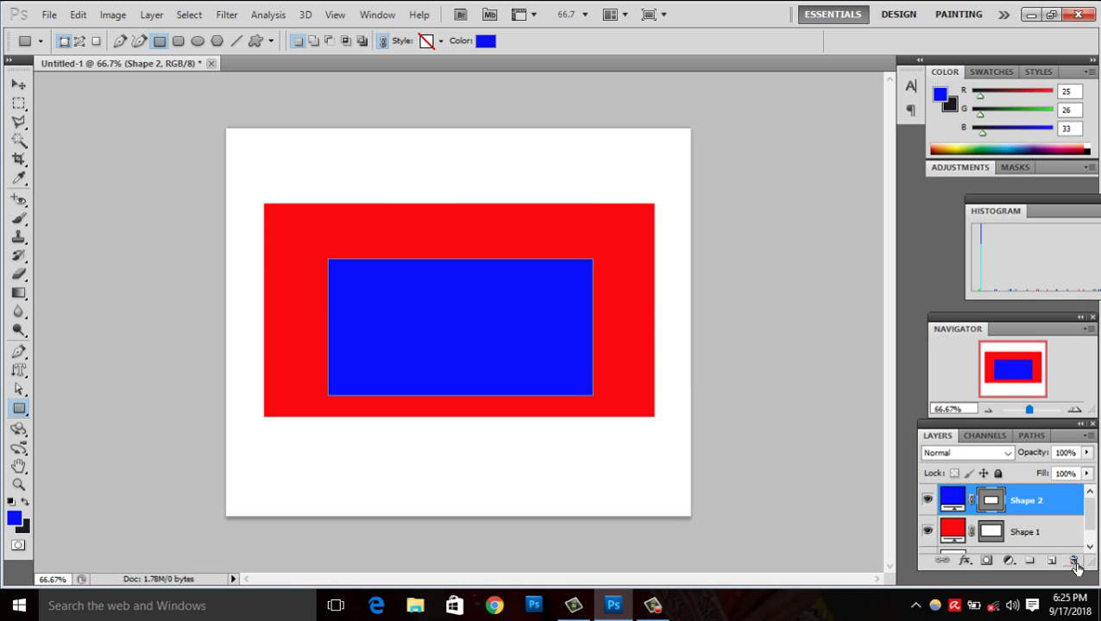
pyautogui.click(1075, 563)
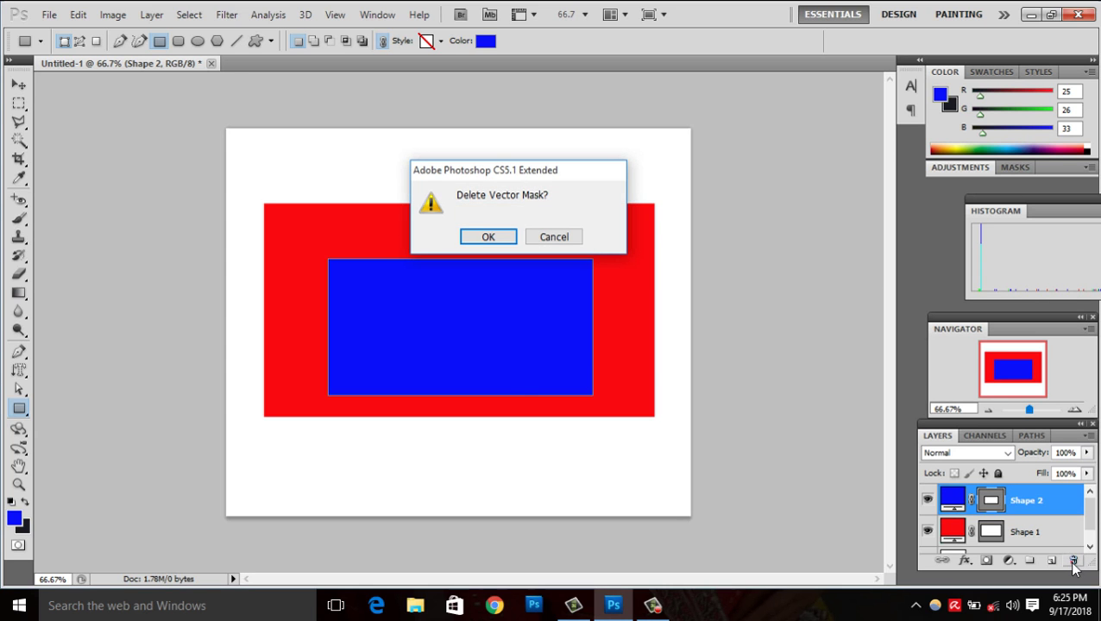
pyautogui.press('Return')
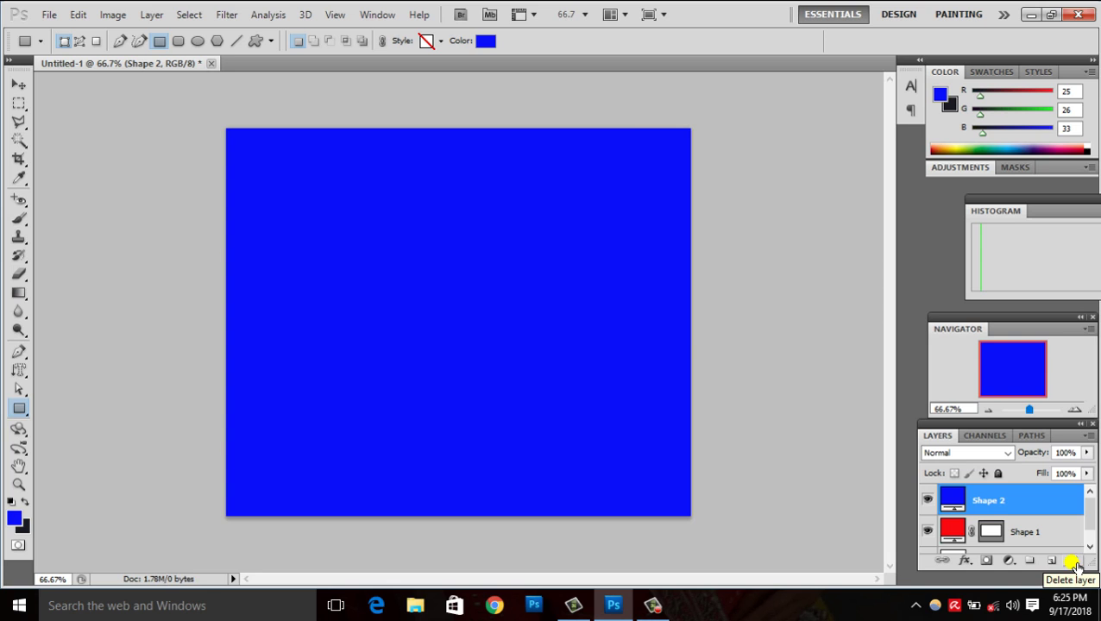
pyautogui.click(1075, 563)
pyautogui.press('Return')
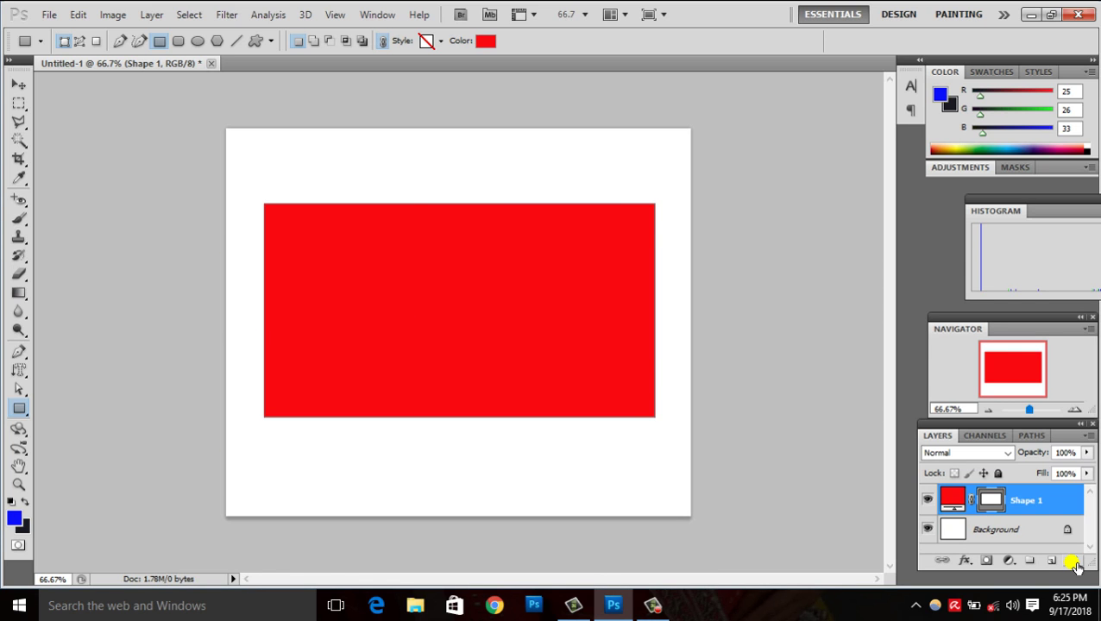
# - Delete the red Shape 1 layer and its vector mask, leaving only the Background
pyautogui.click(1075, 564)
pyautogui.press('Return')
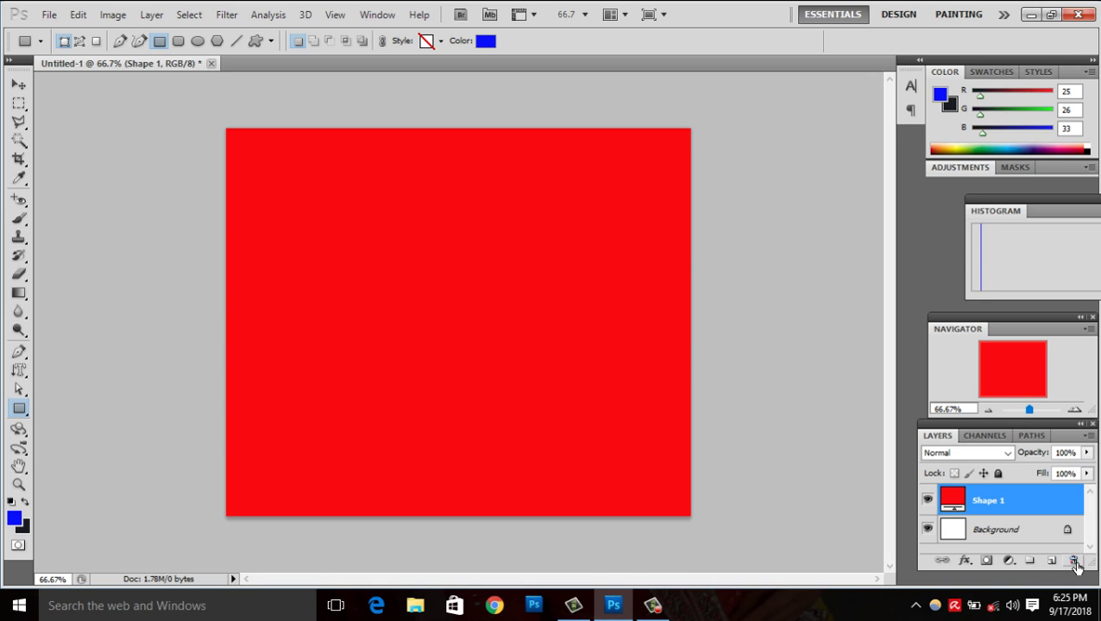
pyautogui.click(1075, 563)
pyautogui.press('Return')
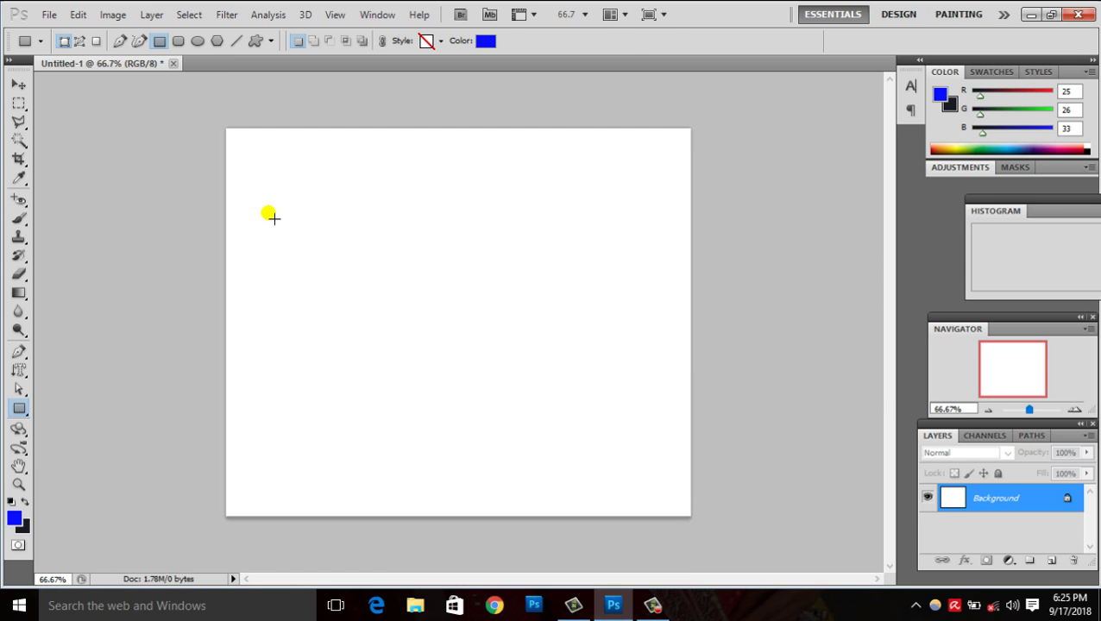
# - Draw a new rectangle on the blank page and try the radial glow and multicolour pattern styles
pyautogui.moveTo(250, 208); pyautogui.dragTo(662, 434)
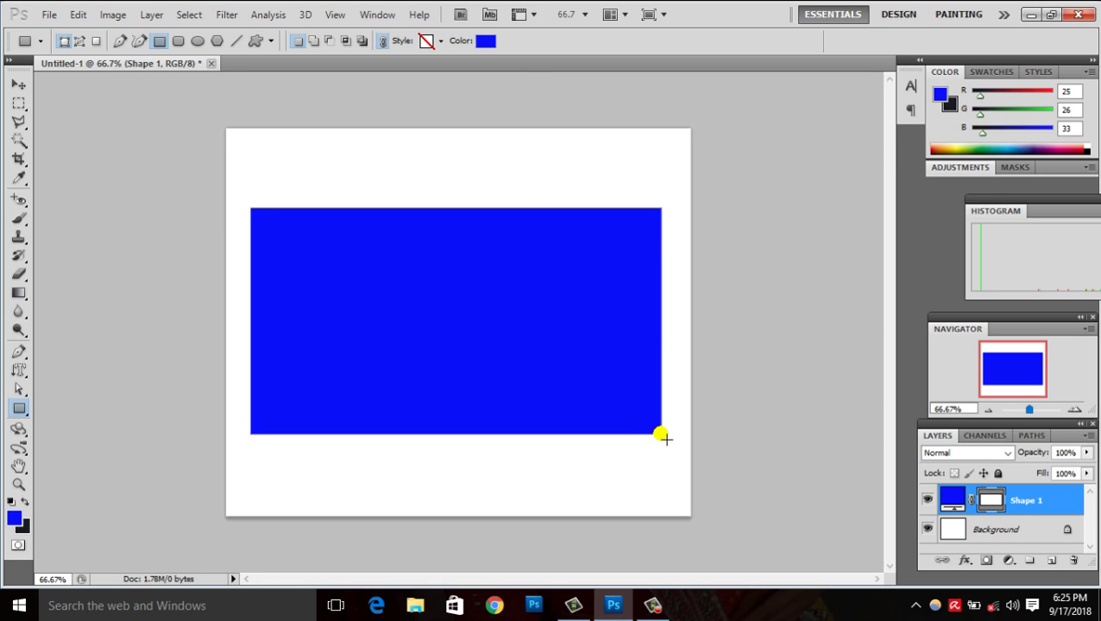
pyautogui.click(437, 40)
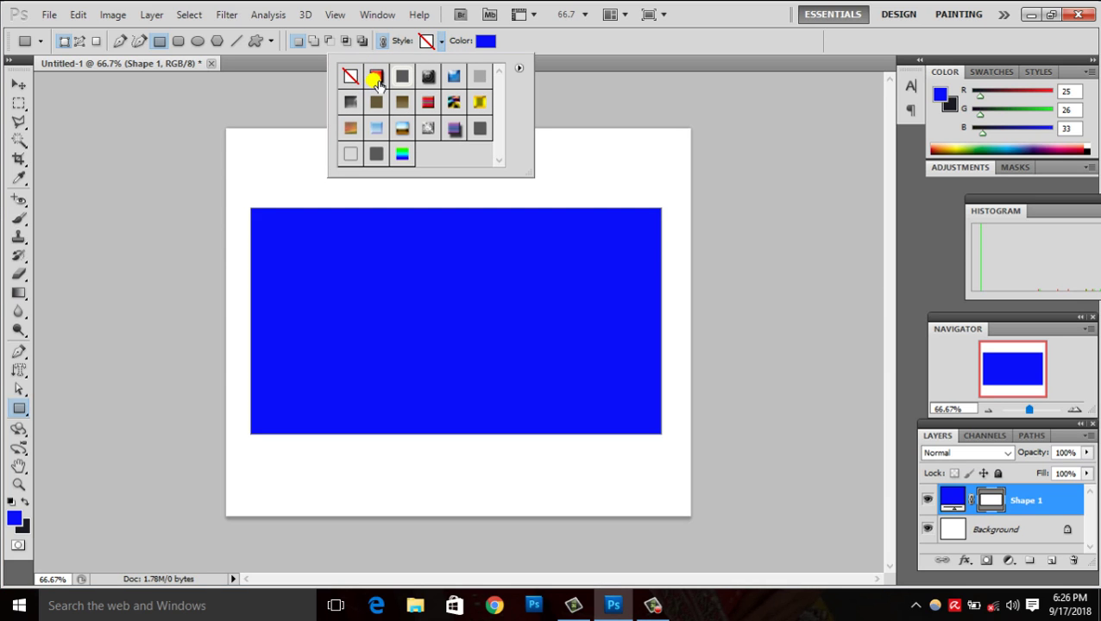
pyautogui.click(376, 78)
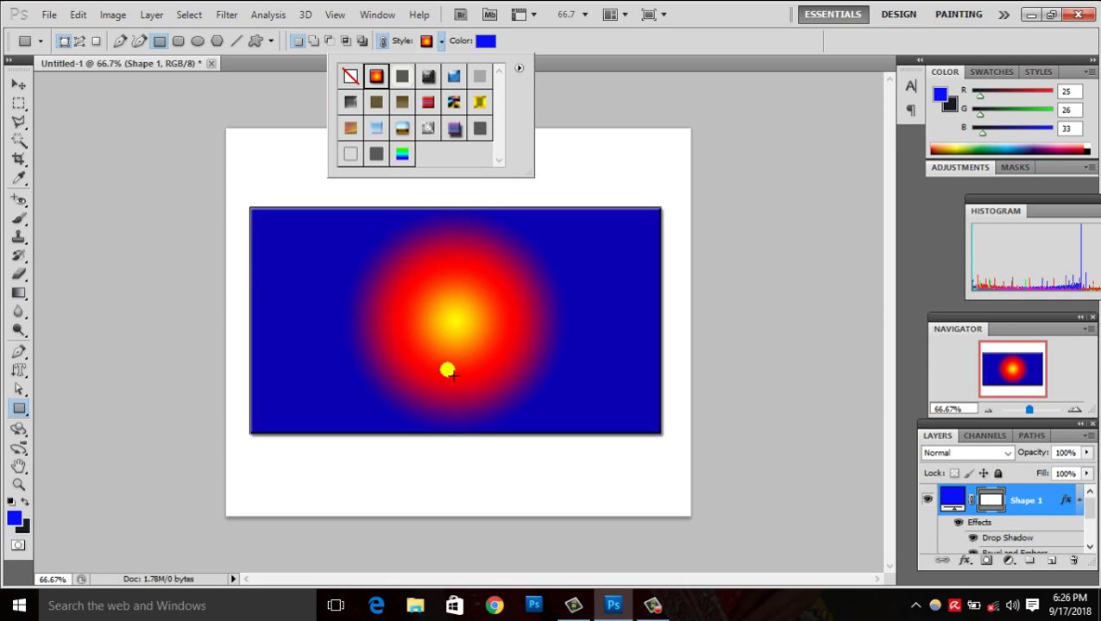
pyautogui.click(461, 107)
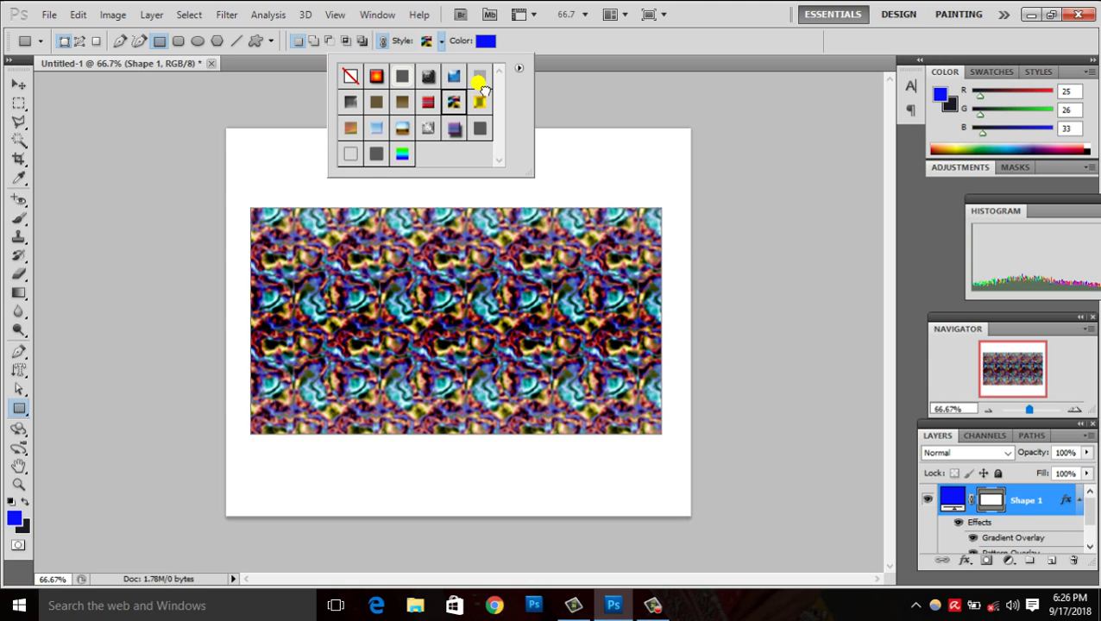
# - Try blue bevelled, yellow and dark grey styles, settling on the rainbow gradient
pyautogui.click(479, 79)
pyautogui.click(454, 77)
pyautogui.click(481, 102)
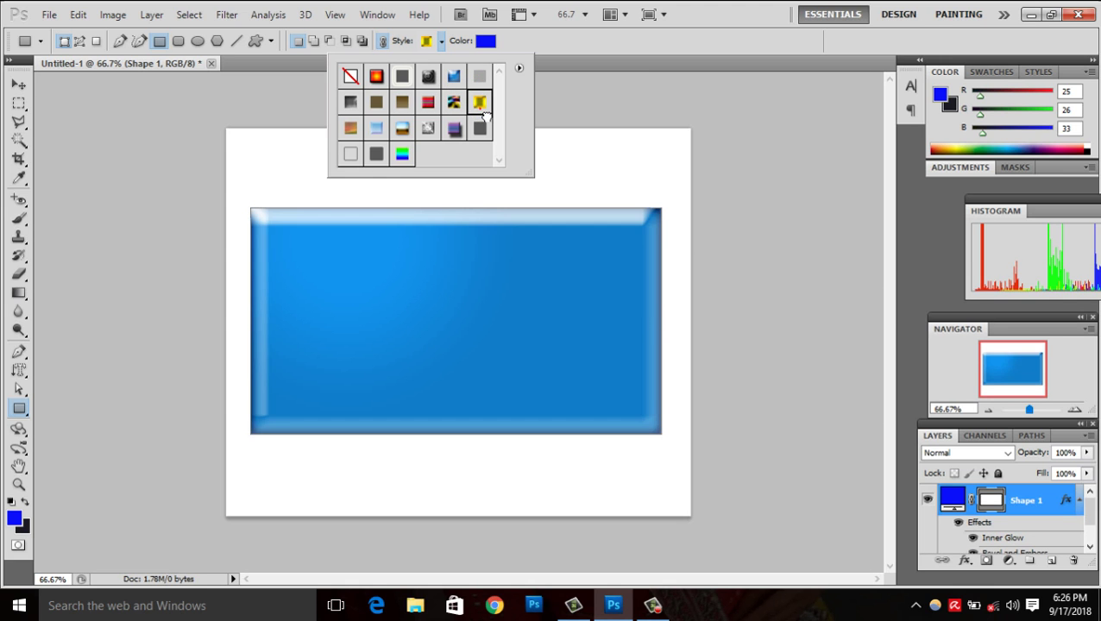
pyautogui.click(481, 131)
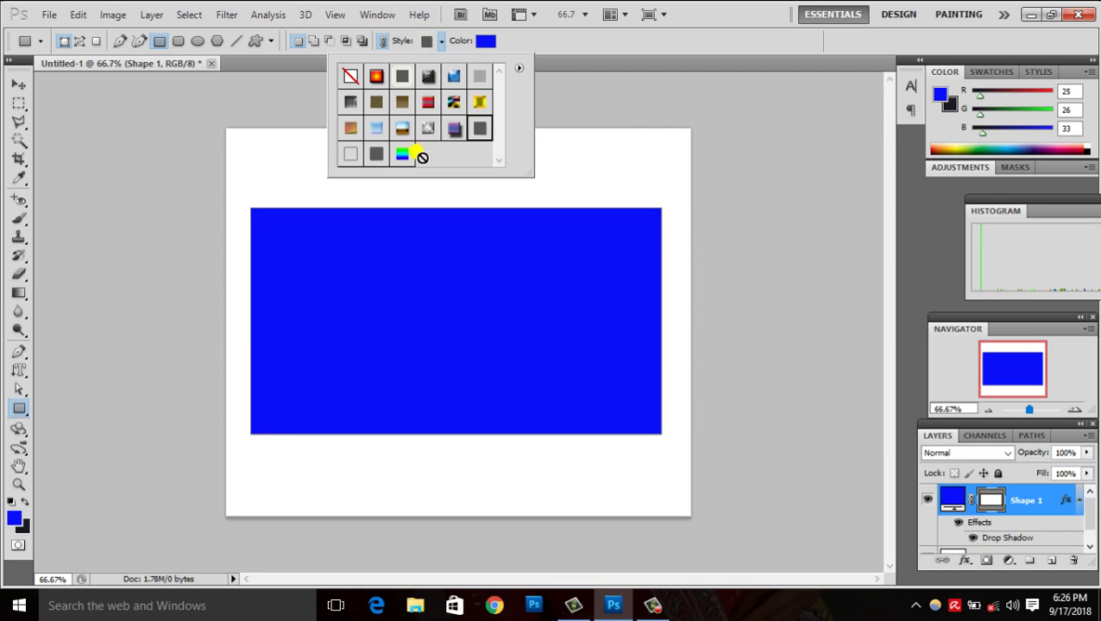
pyautogui.click(403, 154)
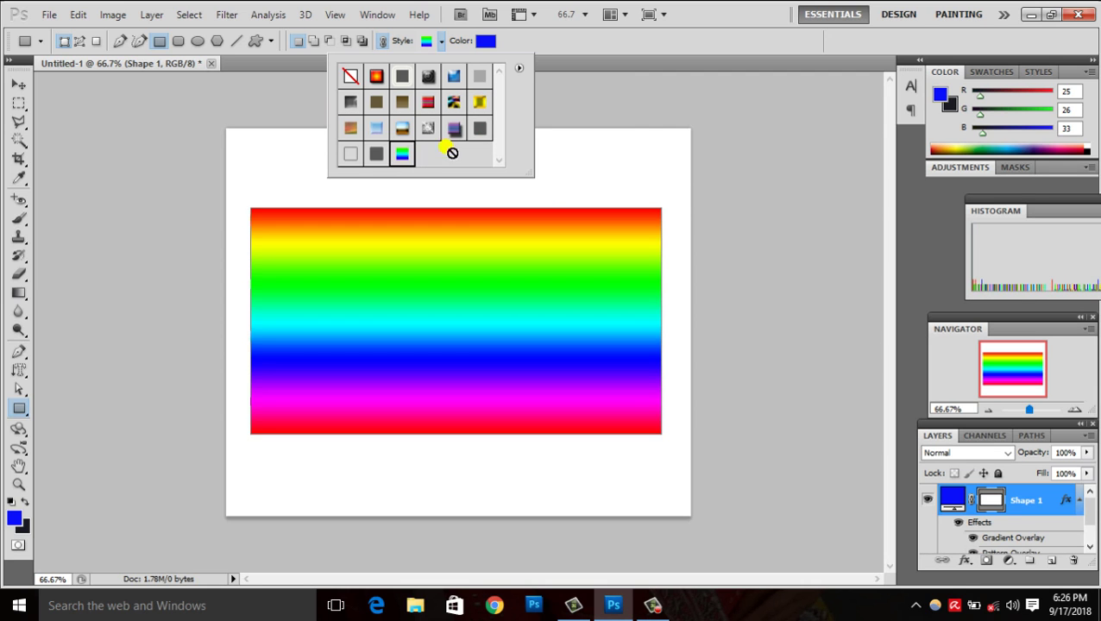
pyautogui.click(518, 69)
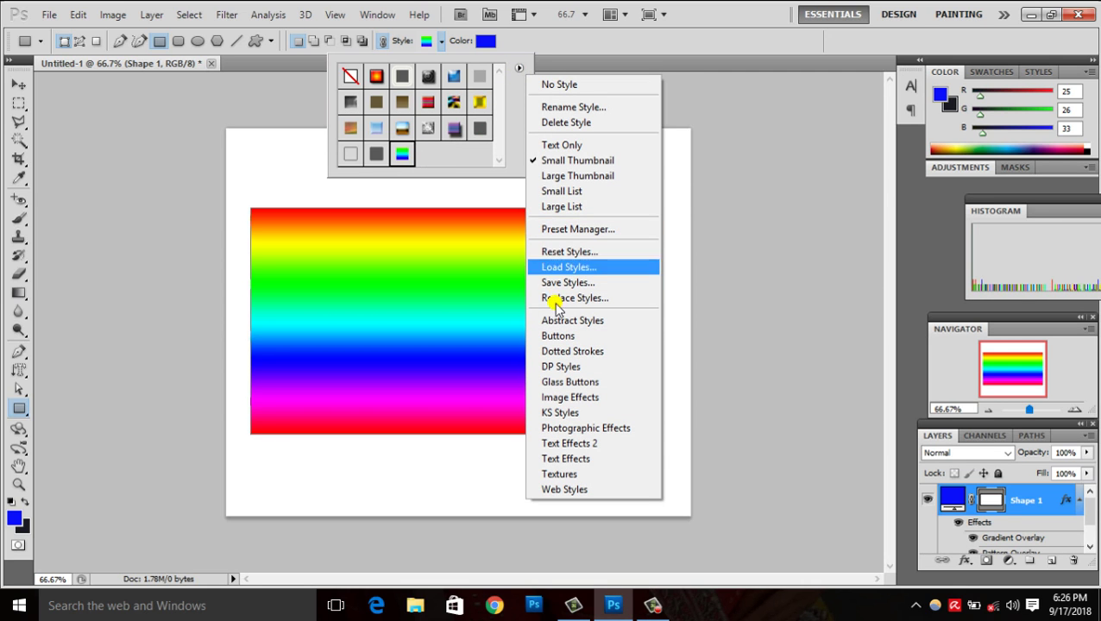
# - Append the Buttons style set to the style library, shown as large thumbnails
pyautogui.click(576, 176)
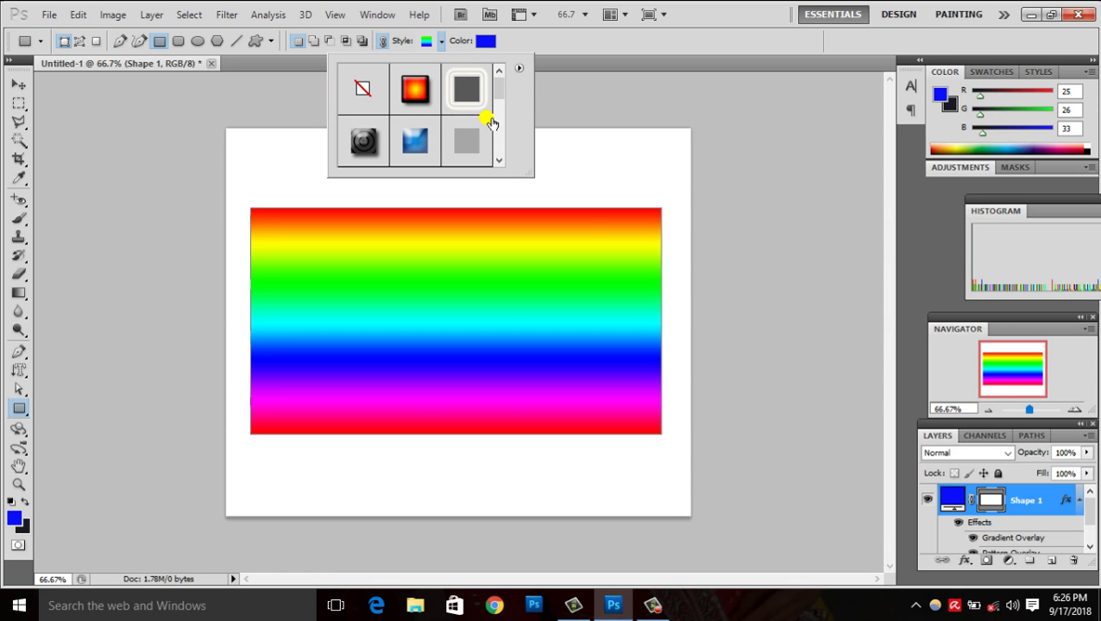
pyautogui.click(518, 68)
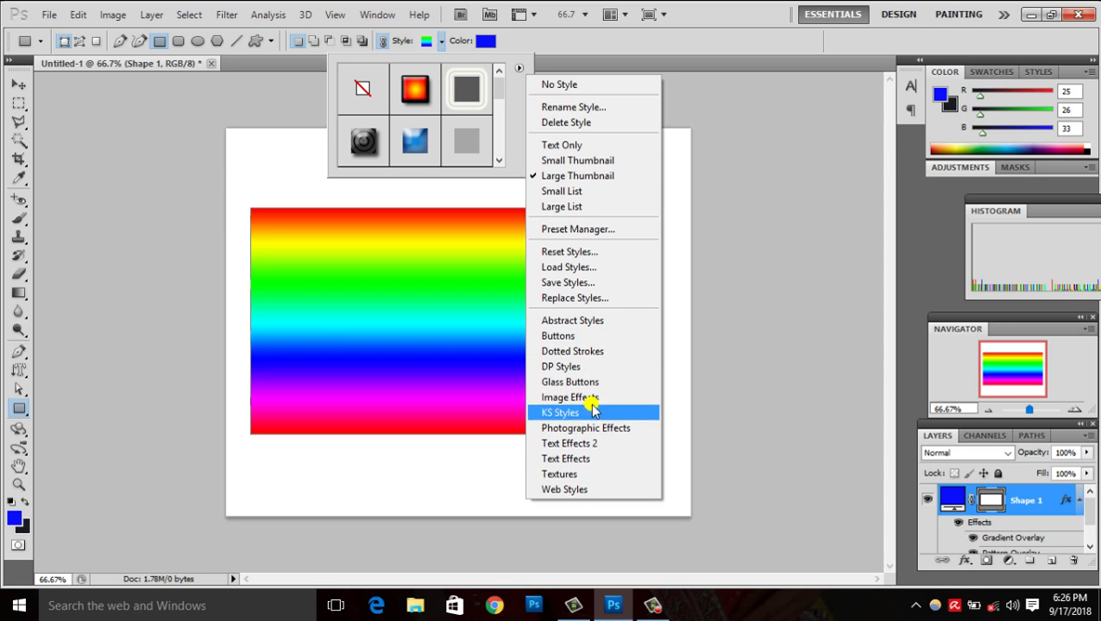
pyautogui.click(567, 336)
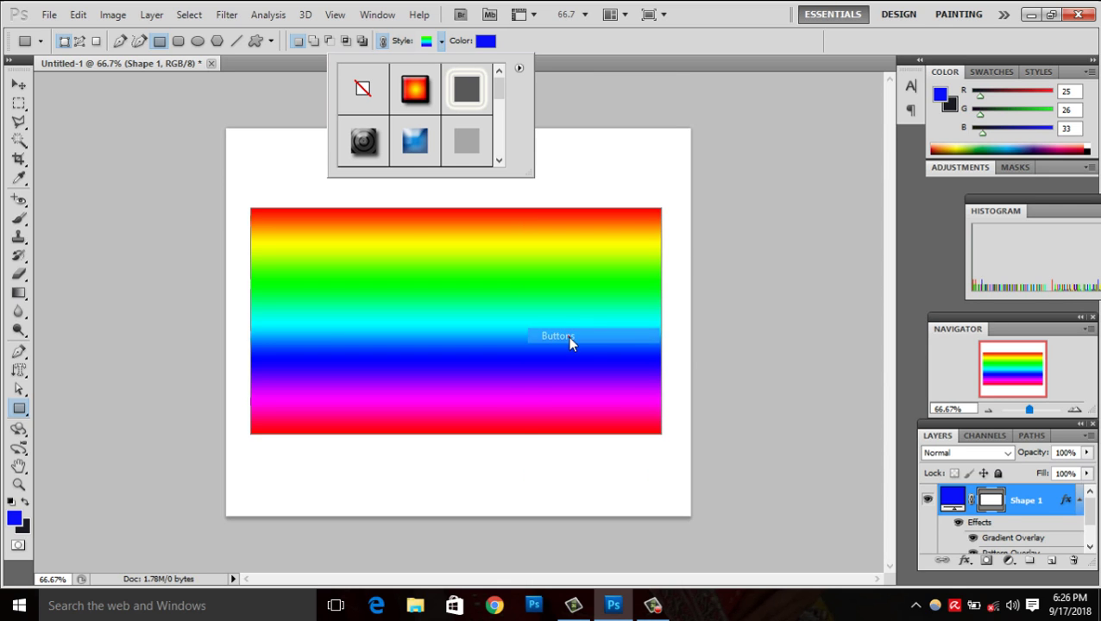
pyautogui.click(636, 236)
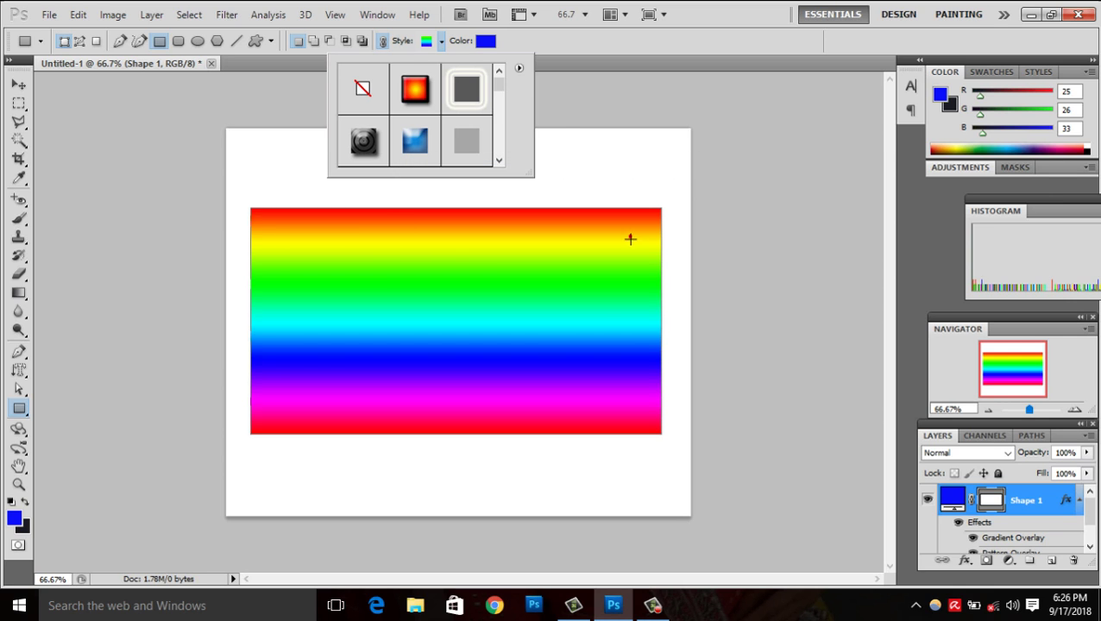
pyautogui.moveTo(500, 86); pyautogui.dragTo(498, 152)
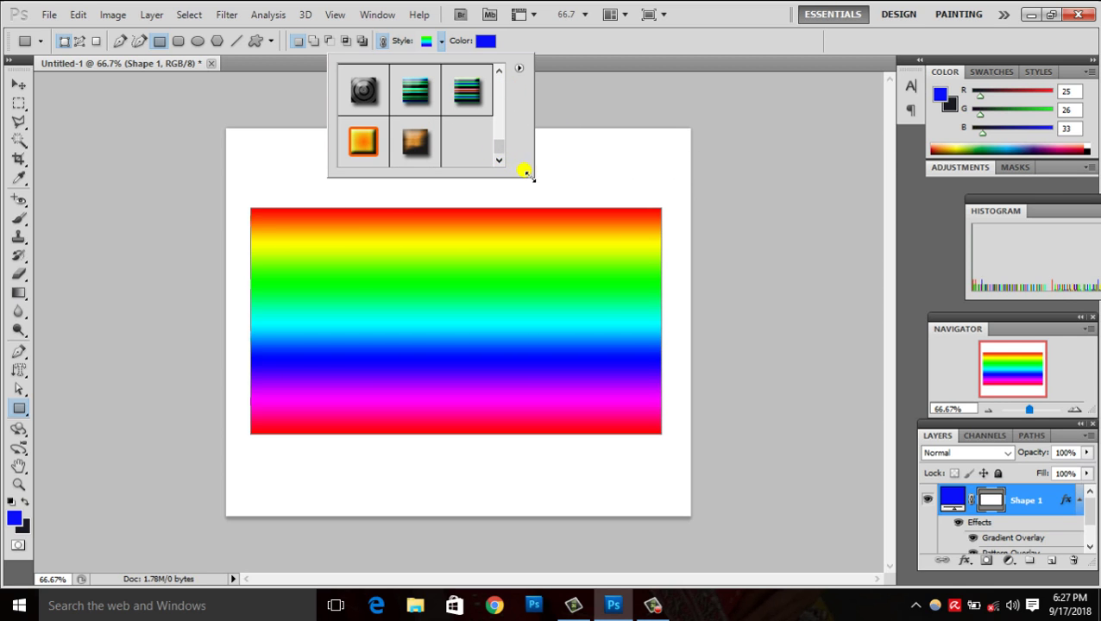
pyautogui.moveTo(532, 176); pyautogui.dragTo(665, 381)
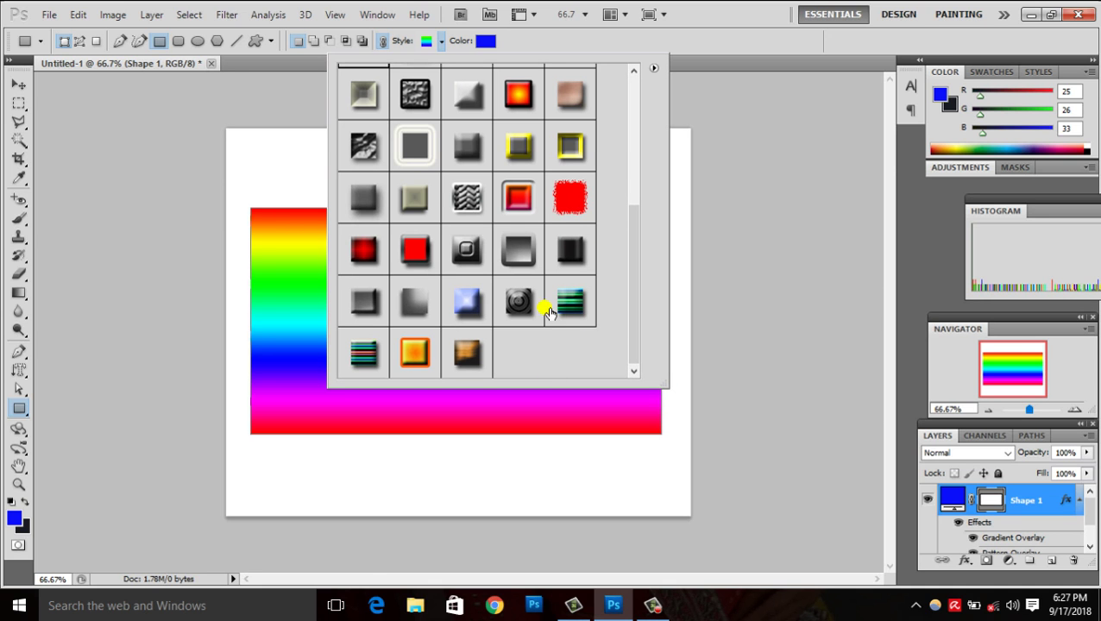
# - Try the dark ringed and wood styles, then give the rectangle the blue bevelled button style
pyautogui.click(528, 312)
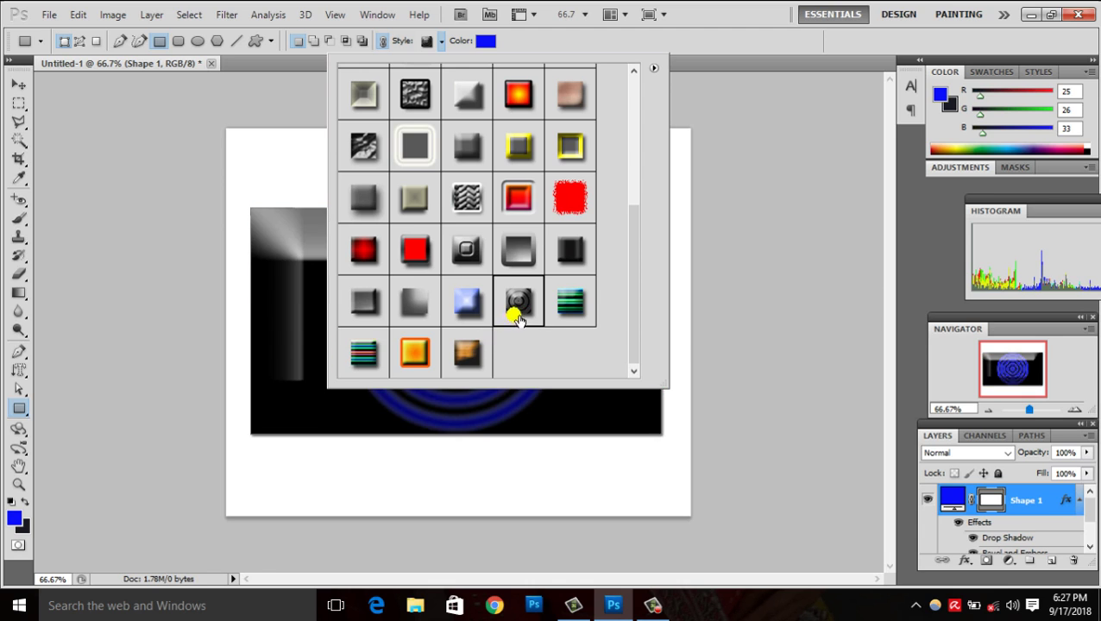
pyautogui.click(485, 354)
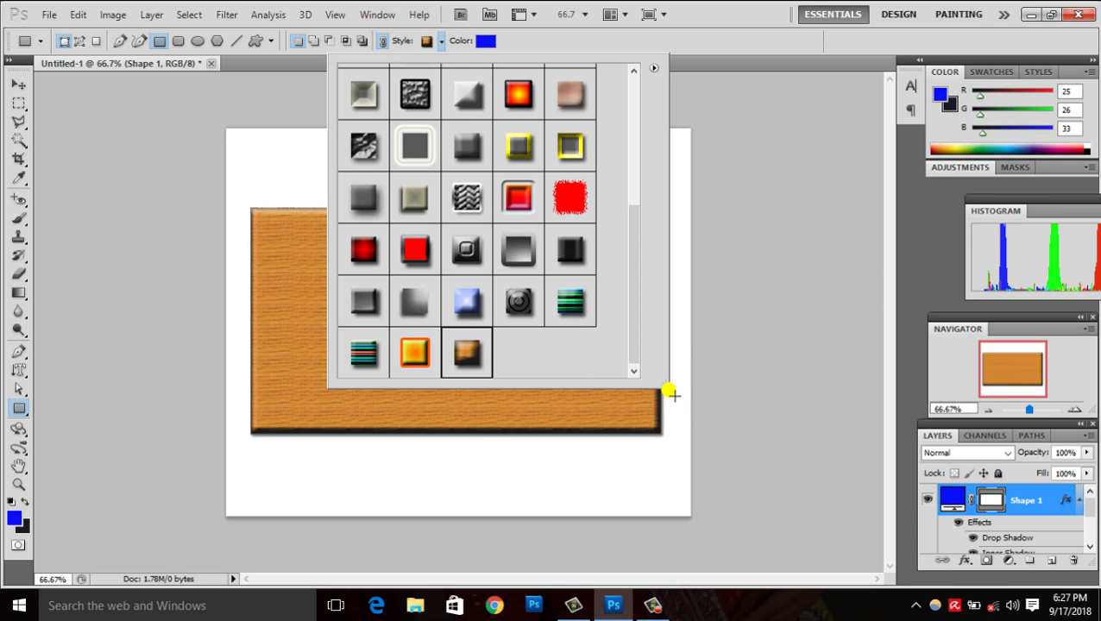
pyautogui.moveTo(665, 390)
pyautogui.mouseDown()
pyautogui.moveTo(595, 123)
pyautogui.moveTo(625, 177)
pyautogui.mouseUp()
pyautogui.click(415, 142)
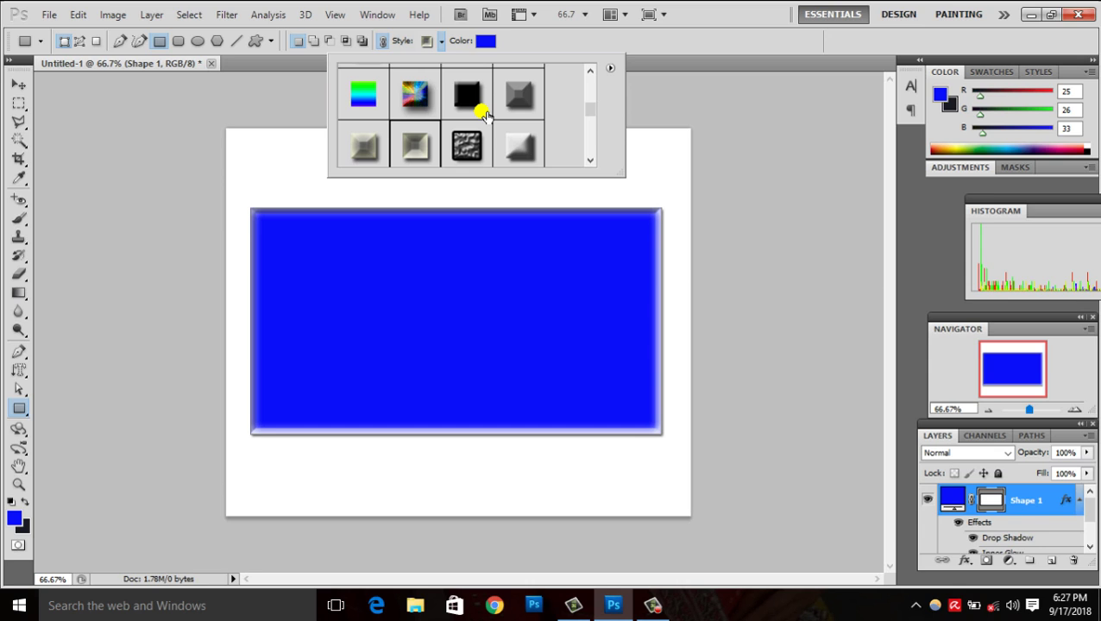
pyautogui.click(643, 69)
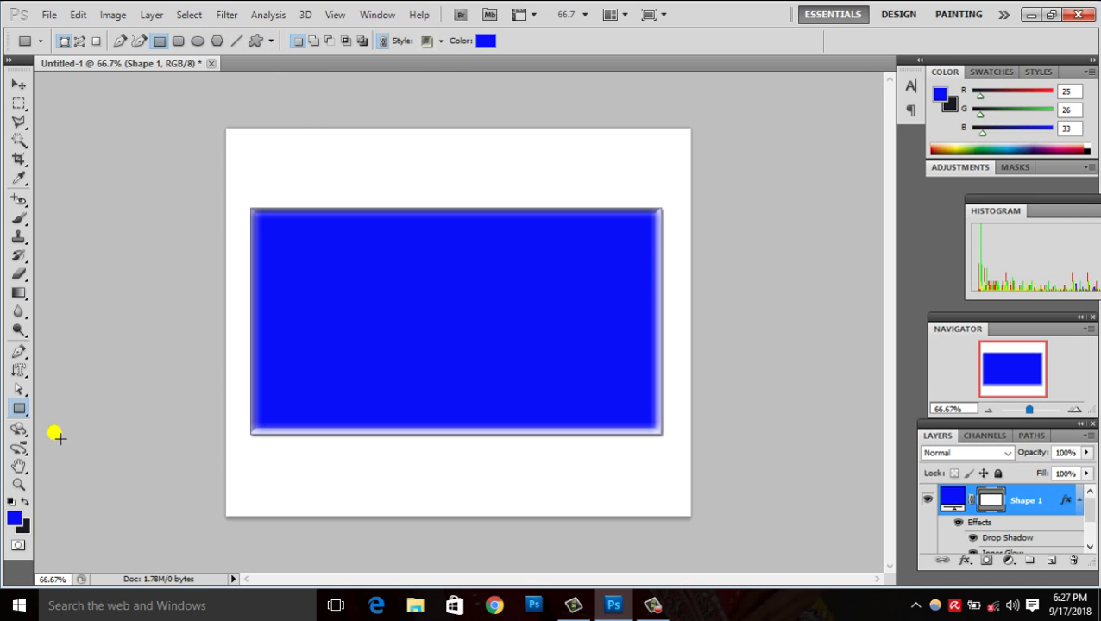
pyautogui.click(21, 411)
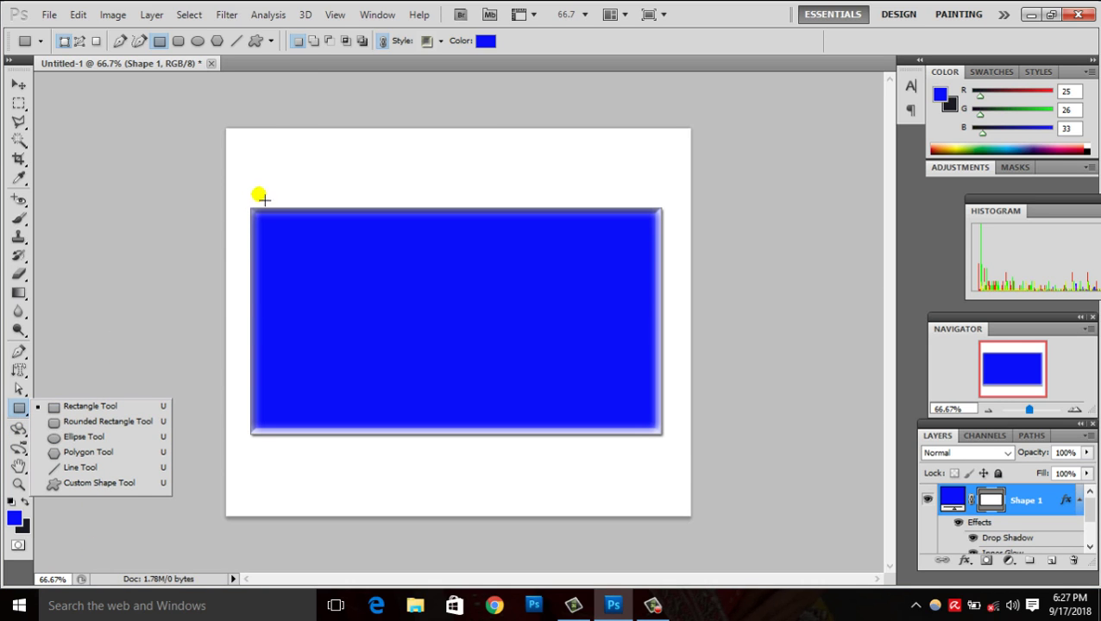
# - In Paths mode, draw three overlapping rectangular path outlines across the blue rectangle
pyautogui.click(280, 70)
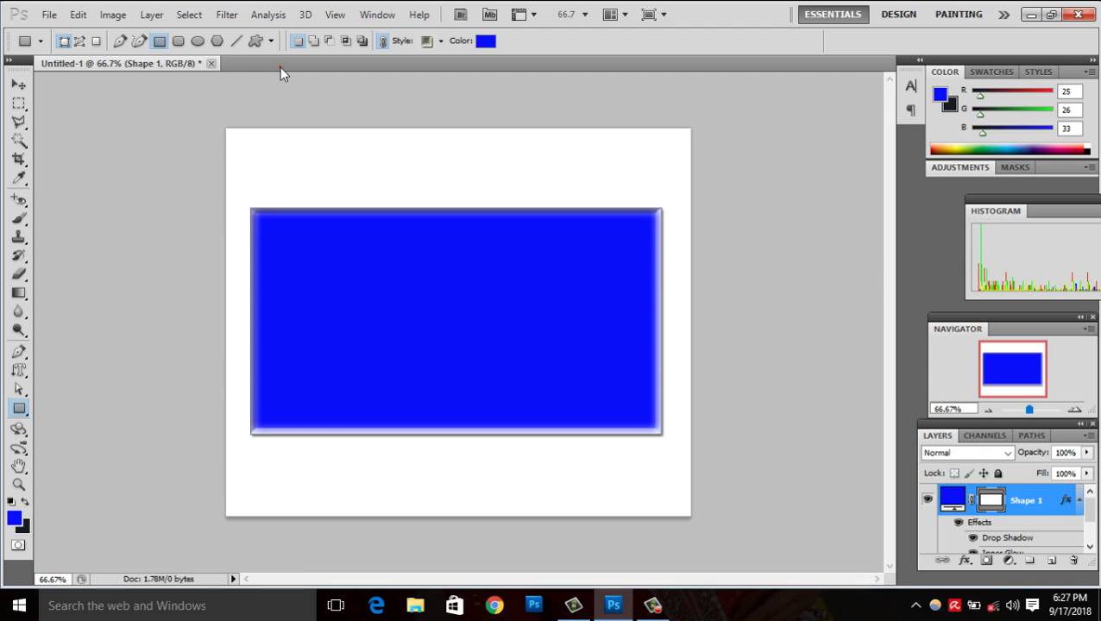
pyautogui.click(69, 41)
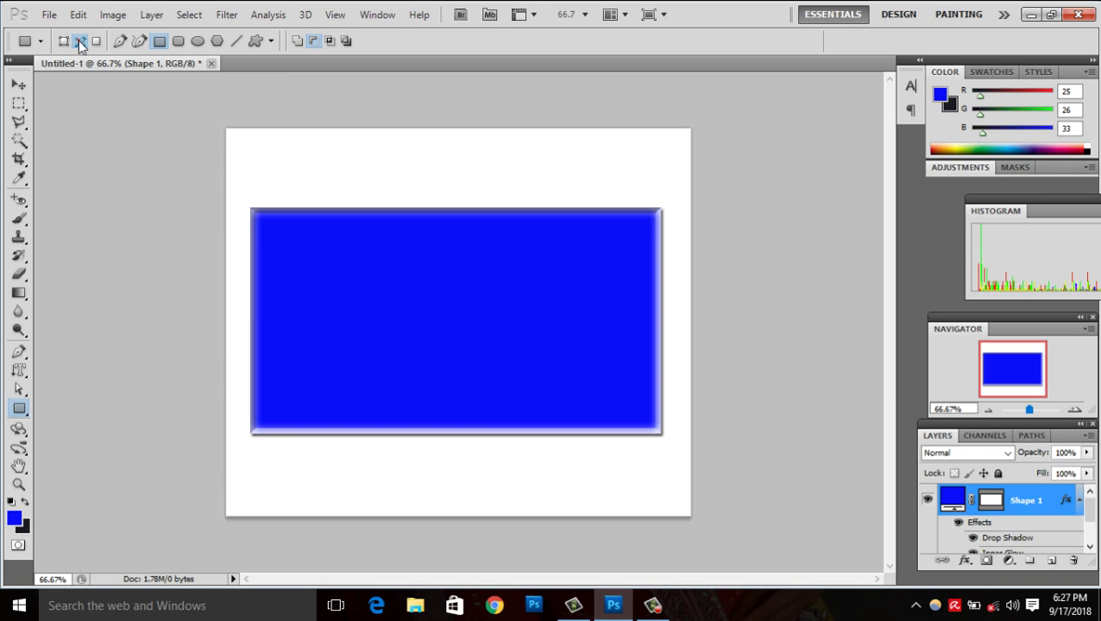
pyautogui.click(80, 40)
pyautogui.moveTo(286, 235); pyautogui.dragTo(475, 379)
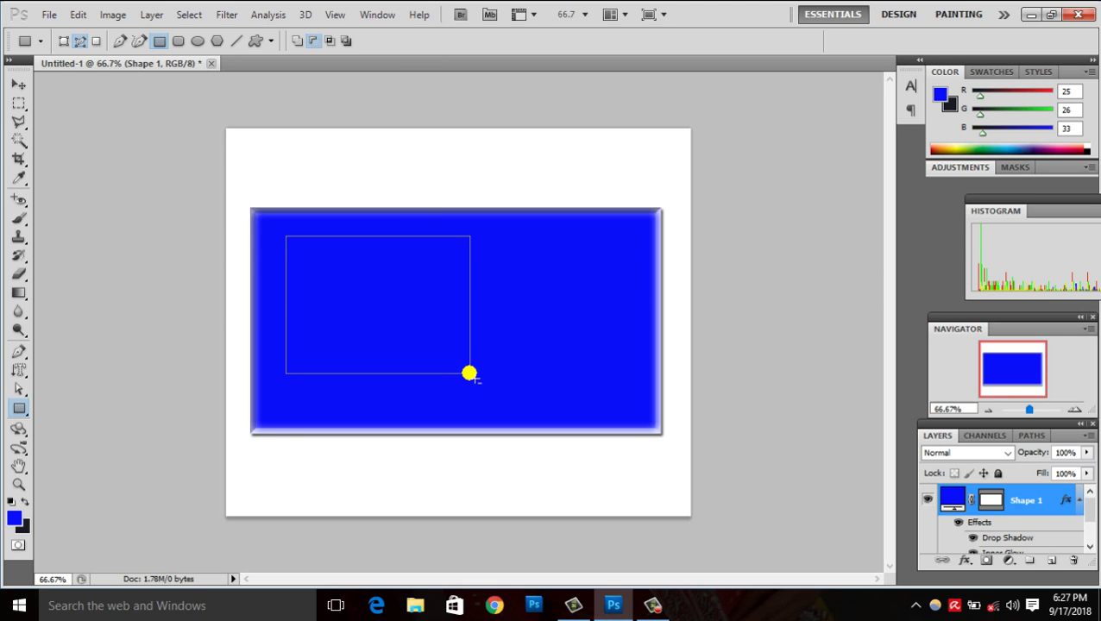
pyautogui.moveTo(414, 285); pyautogui.dragTo(588, 430)
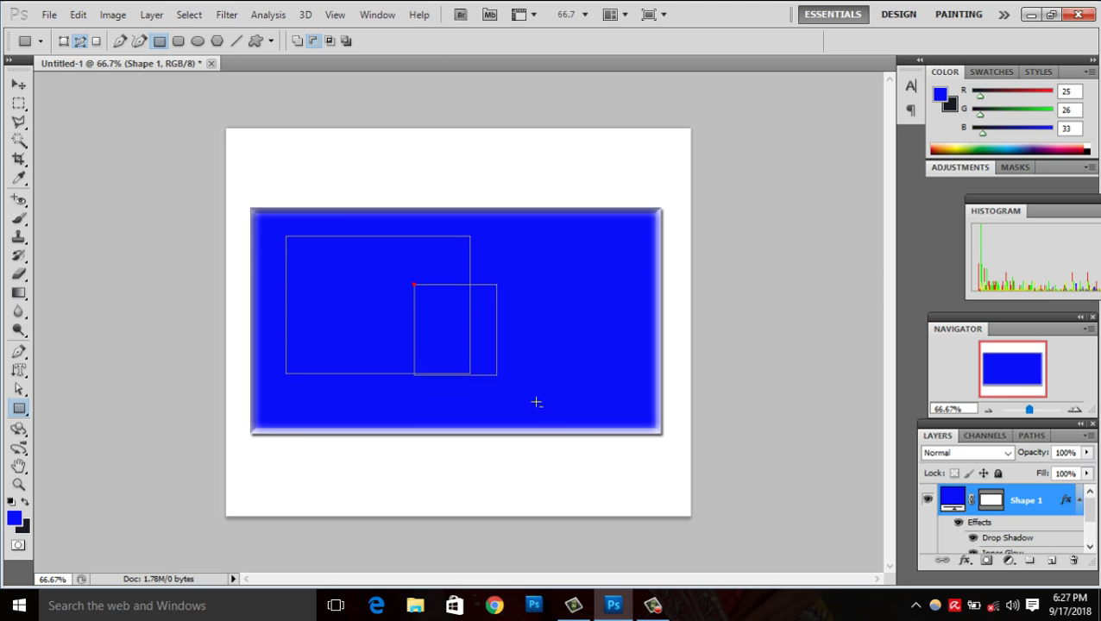
pyautogui.moveTo(542, 243)
pyautogui.mouseDown()
pyautogui.moveTo(679, 375)
pyautogui.moveTo(646, 350)
pyautogui.mouseUp()
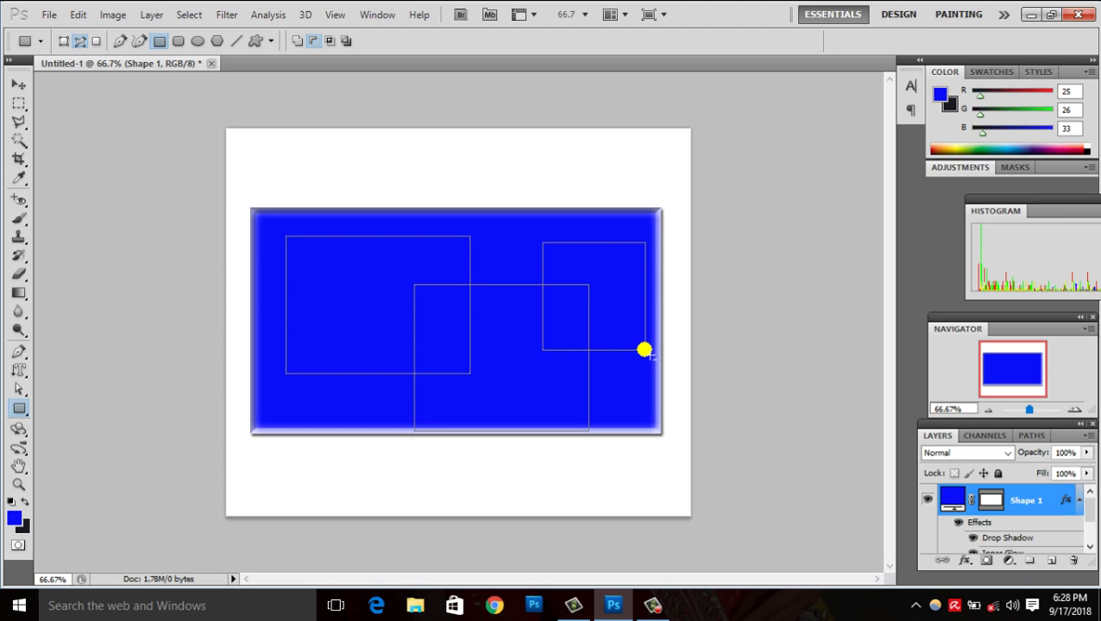
# - In Shape Layers mode, draw seven blue bevelled rectangles, two jutting past the top corners
pyautogui.click(63, 41)
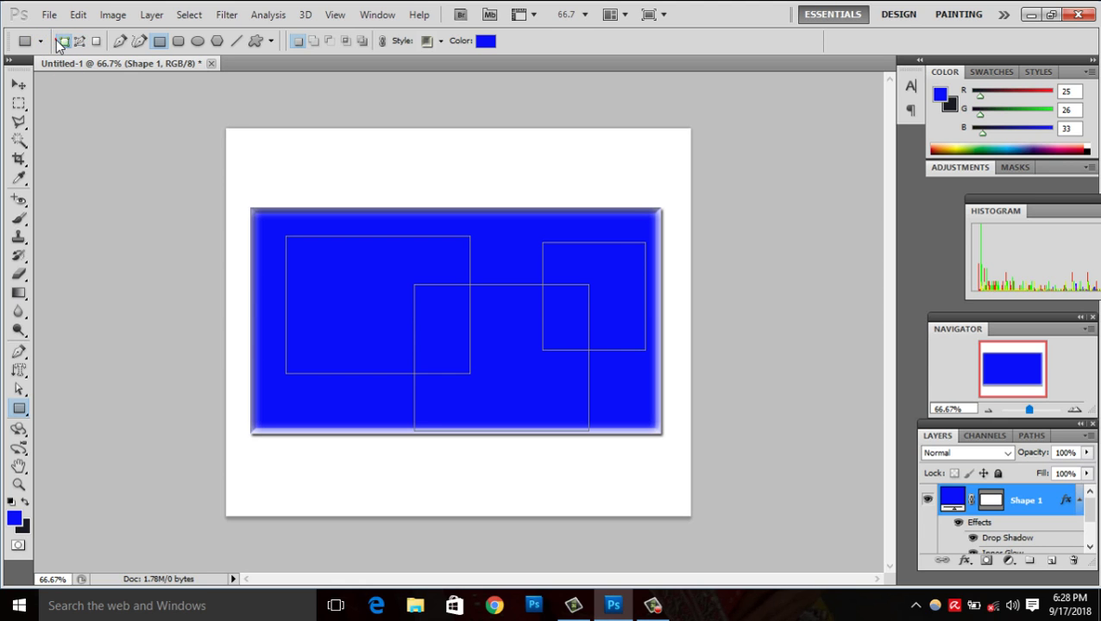
pyautogui.moveTo(289, 275); pyautogui.dragTo(398, 375)
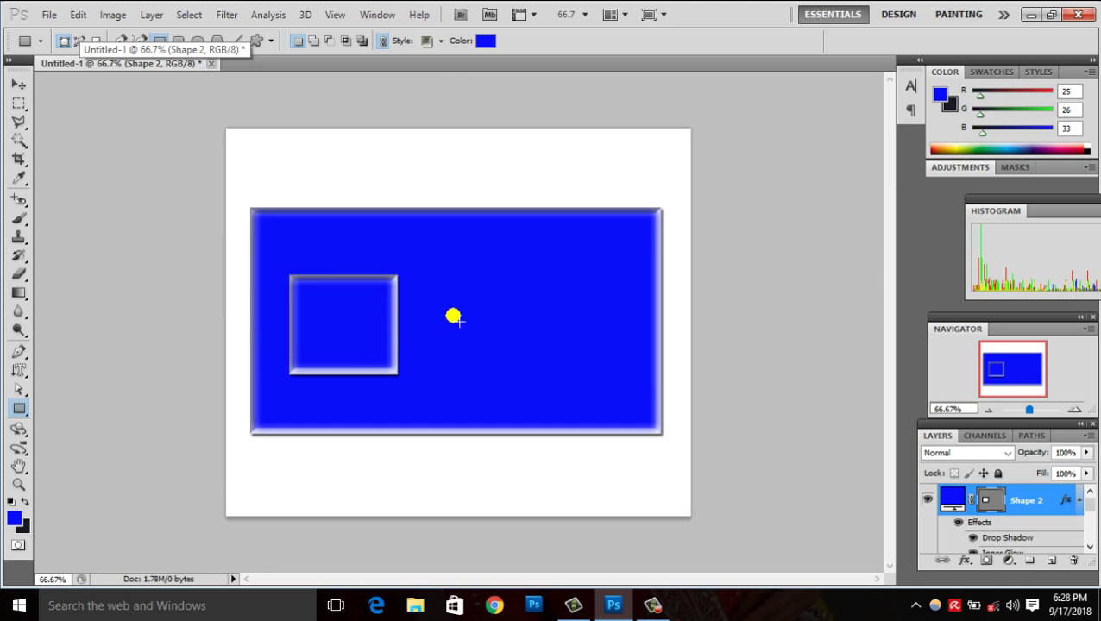
pyautogui.moveTo(466, 275); pyautogui.dragTo(601, 400)
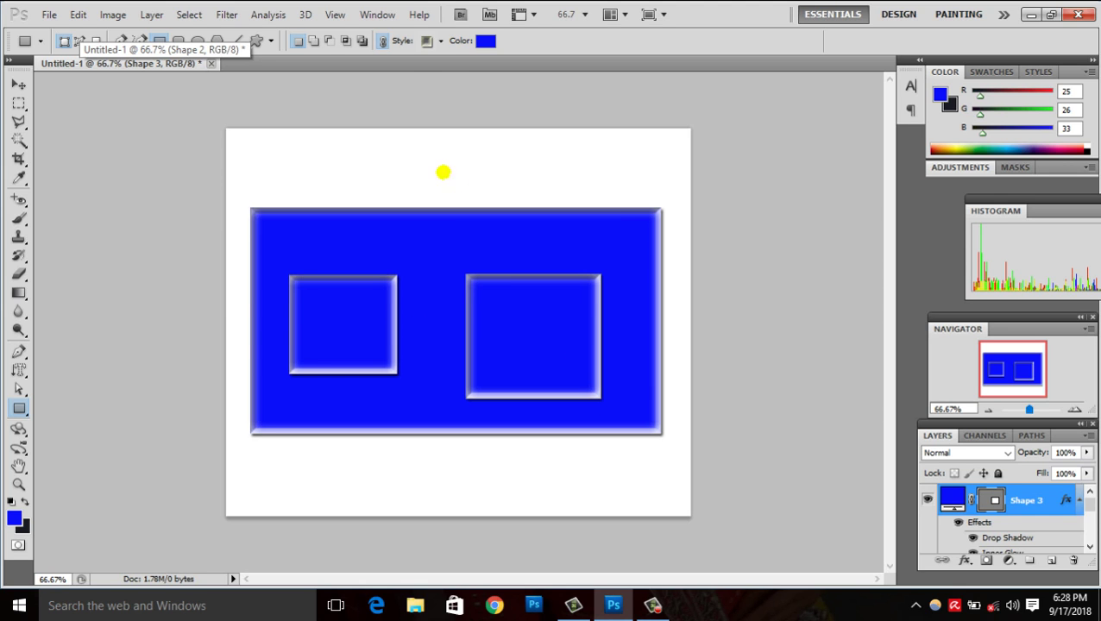
pyautogui.moveTo(404, 224); pyautogui.dragTo(459, 270)
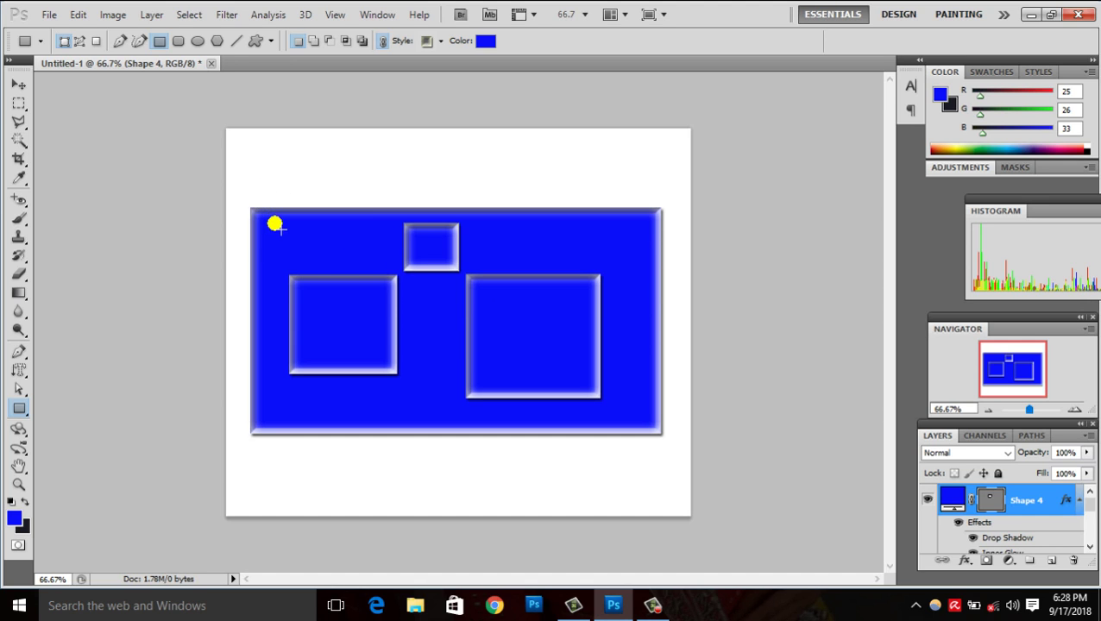
pyautogui.moveTo(275, 223)
pyautogui.mouseDown()
pyautogui.moveTo(328, 259)
pyautogui.moveTo(361, 265)
pyautogui.mouseUp()
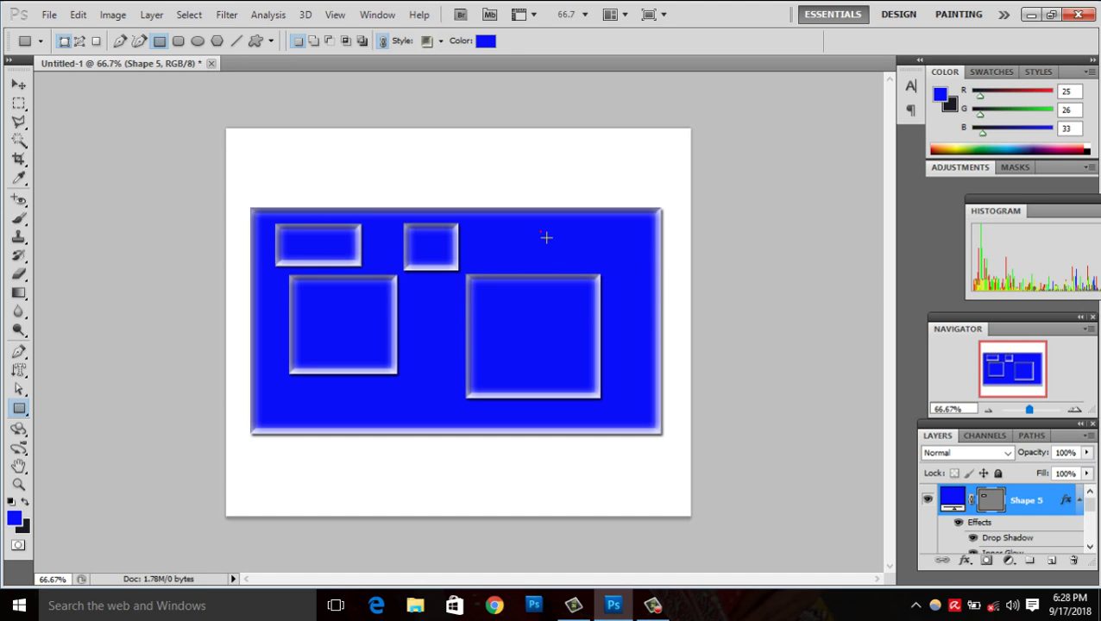
pyautogui.moveTo(541, 231); pyautogui.dragTo(609, 285)
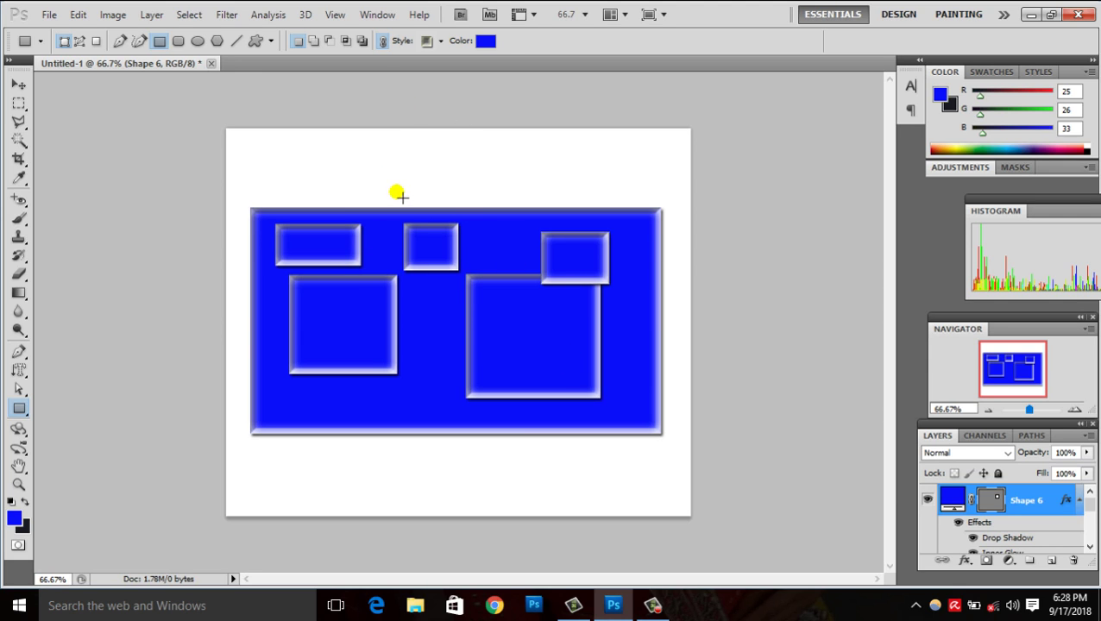
pyautogui.moveTo(229, 164)
pyautogui.mouseDown()
pyautogui.moveTo(316, 262)
pyautogui.moveTo(317, 233)
pyautogui.mouseUp()
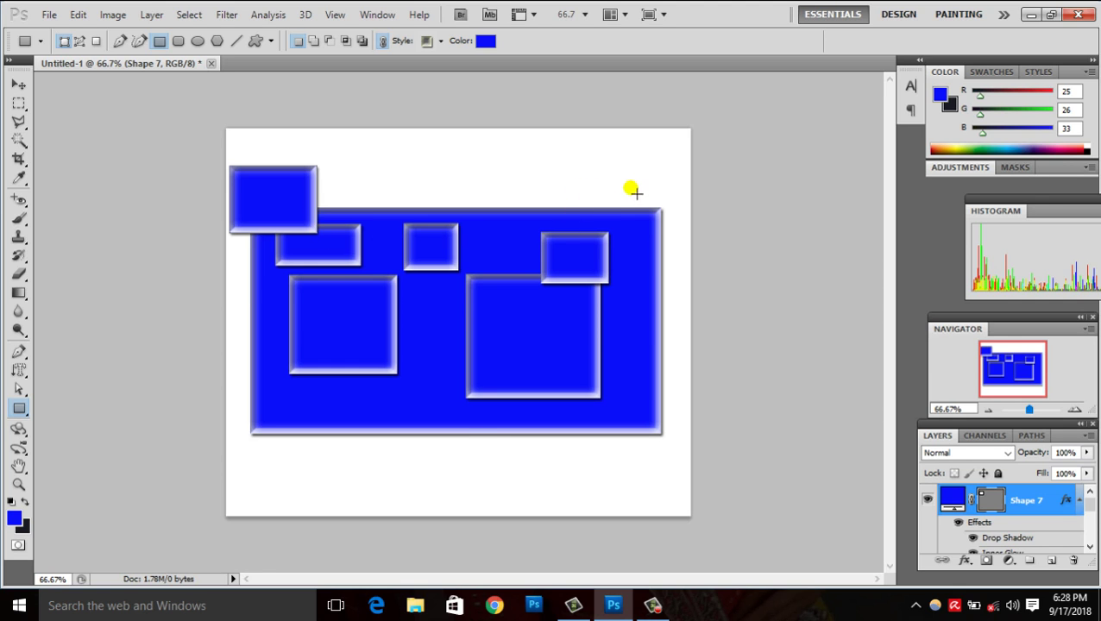
pyautogui.moveTo(620, 170); pyautogui.dragTo(691, 230)
# - Cycle the Rectangle Tool through Paths and Fill Pixels modes, ending in Shape Layers mode
pyautogui.click(80, 41)
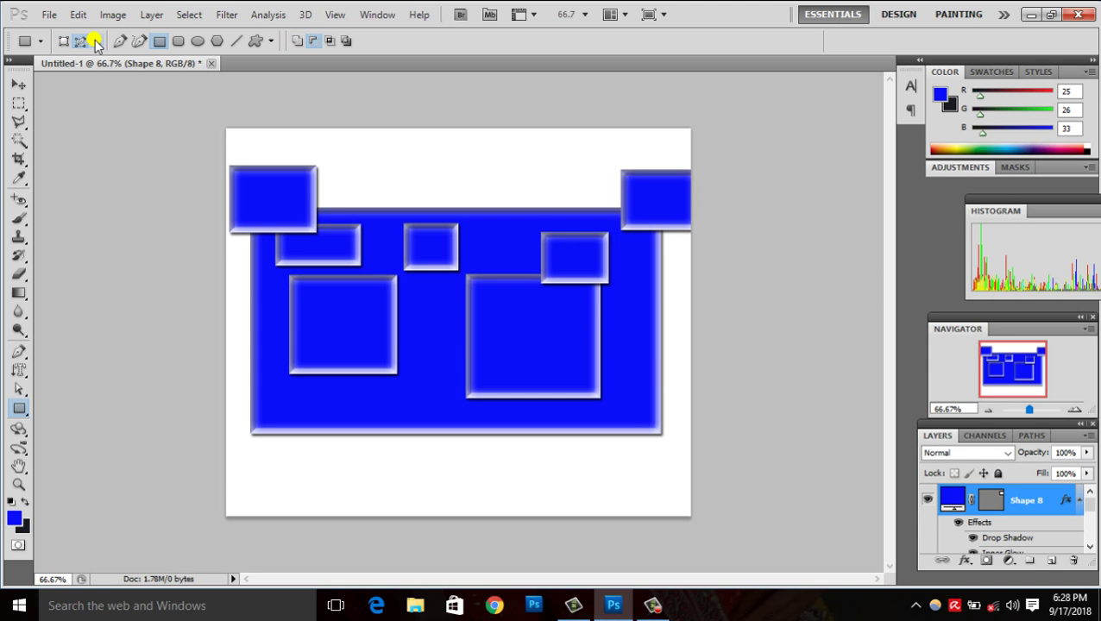
pyautogui.click(96, 41)
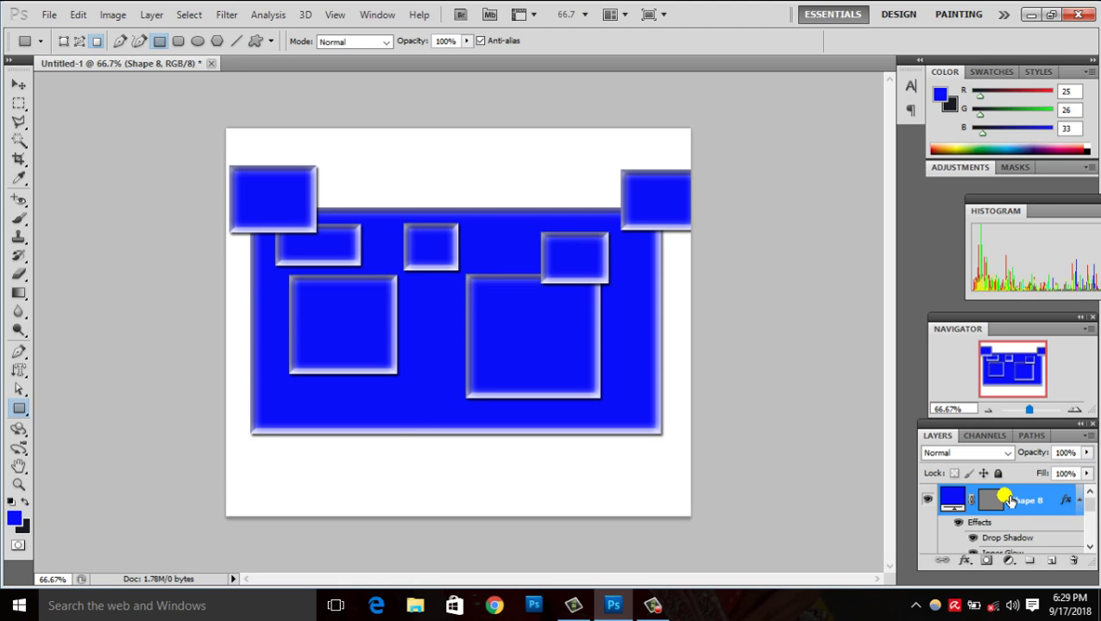
pyautogui.click(1003, 521)
pyautogui.click(61, 41)
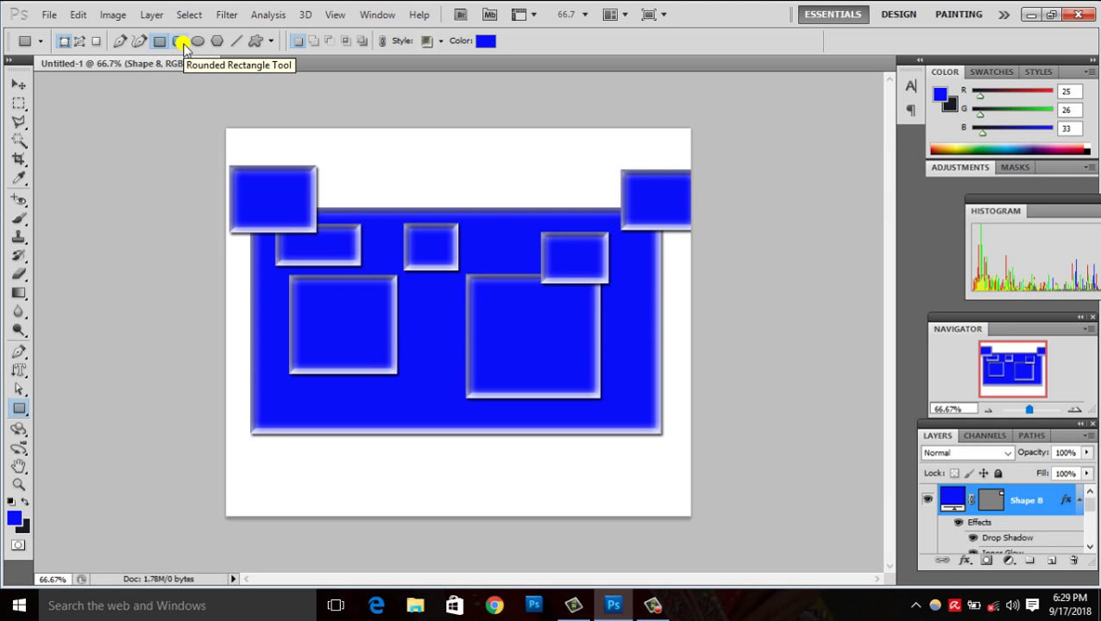
# - Make the Rounded Rectangle Tool the active shape tool
pyautogui.click(183, 44)
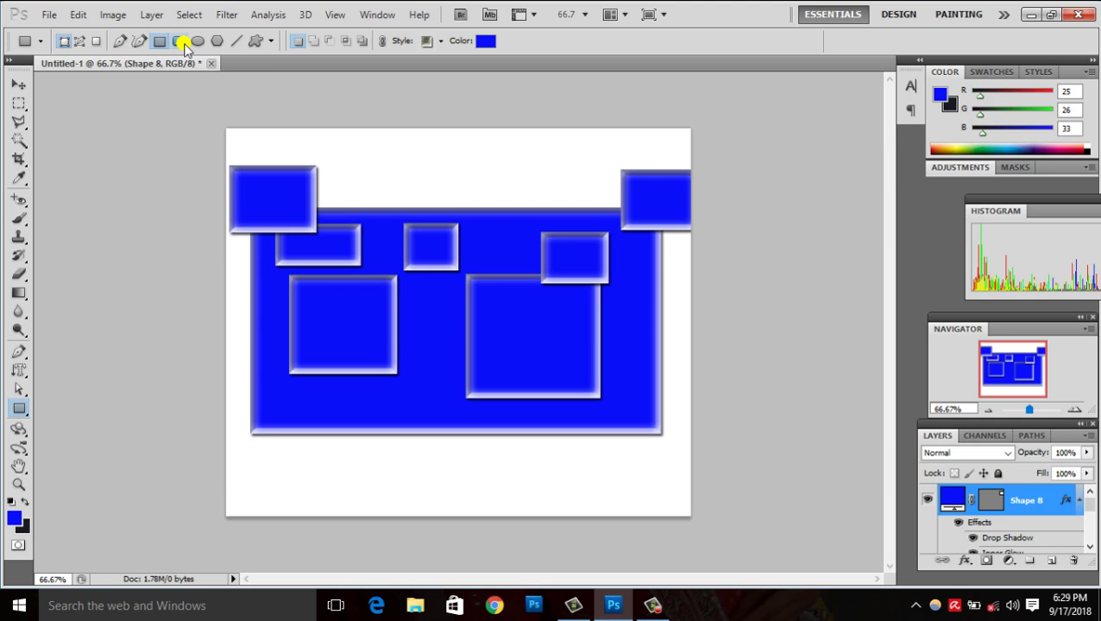
pyautogui.click(21, 409)
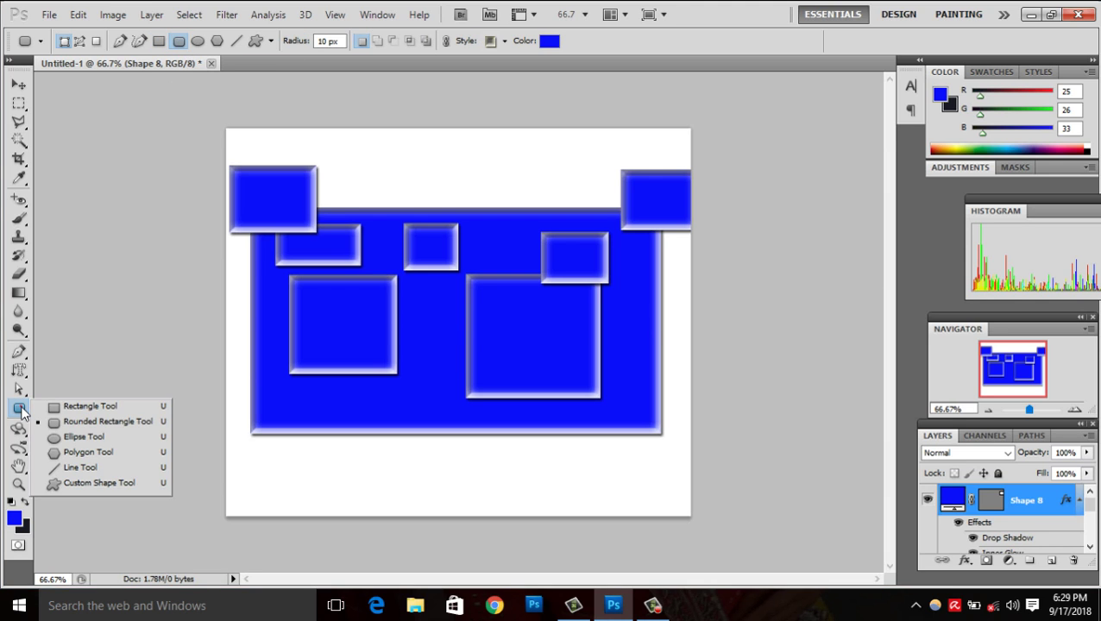
pyautogui.click(79, 421)
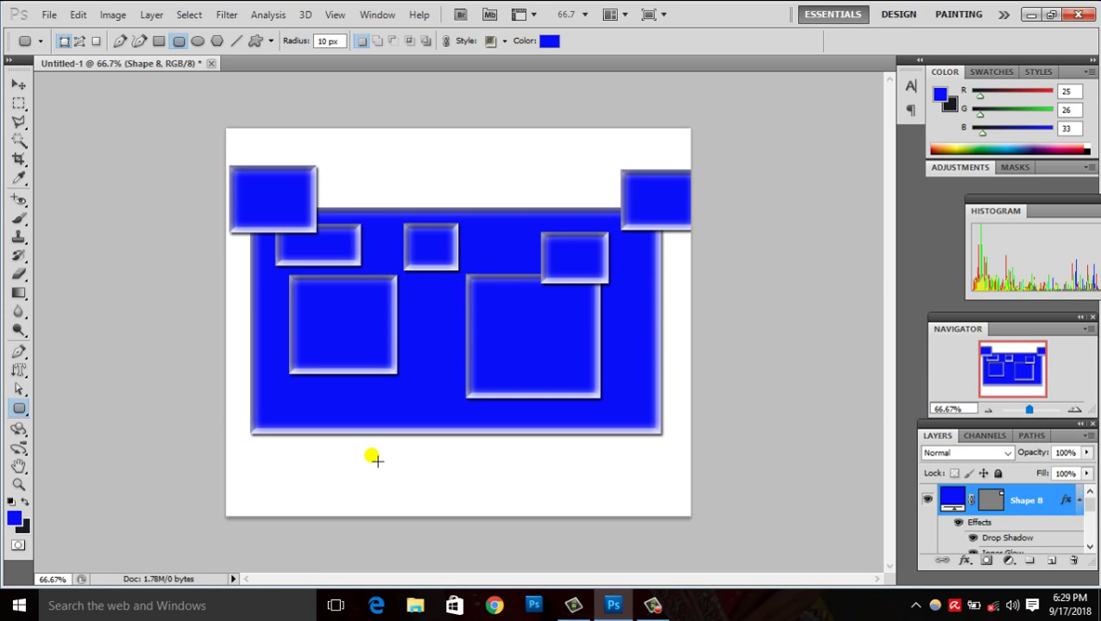
# - Delete the Shape 8 layer, discarding its vector mask first
pyautogui.click(1074, 562)
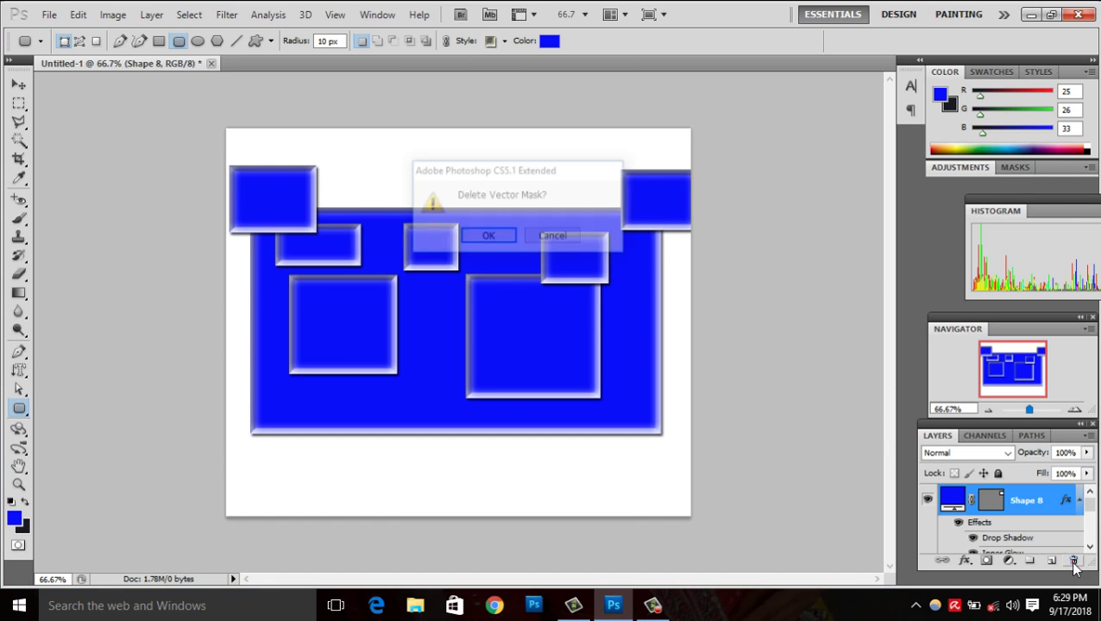
pyautogui.click(489, 235)
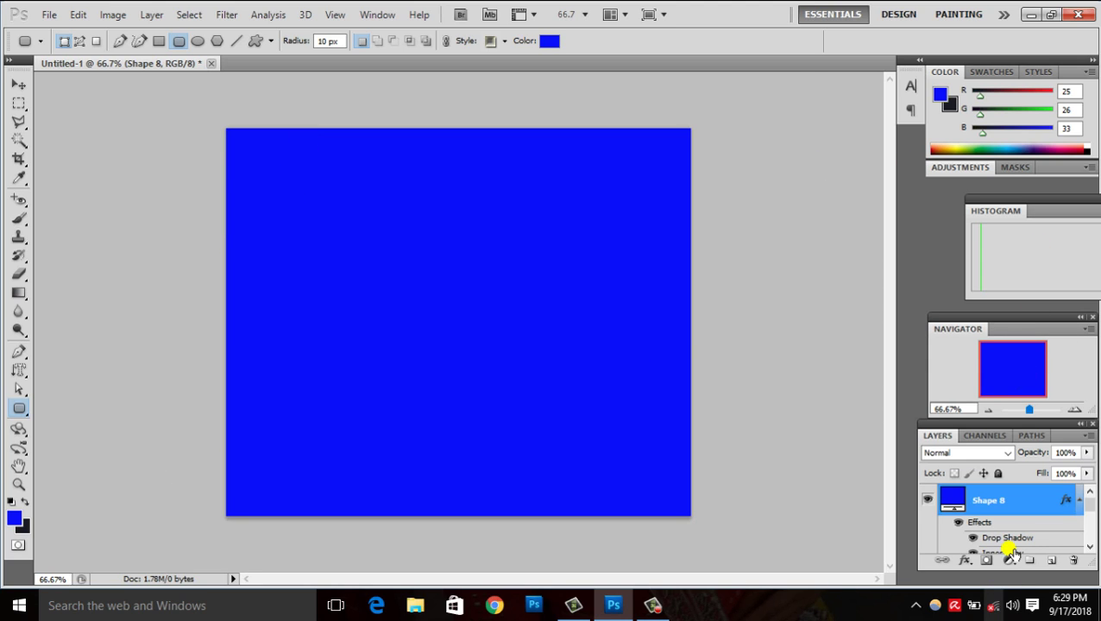
pyautogui.click(1073, 560)
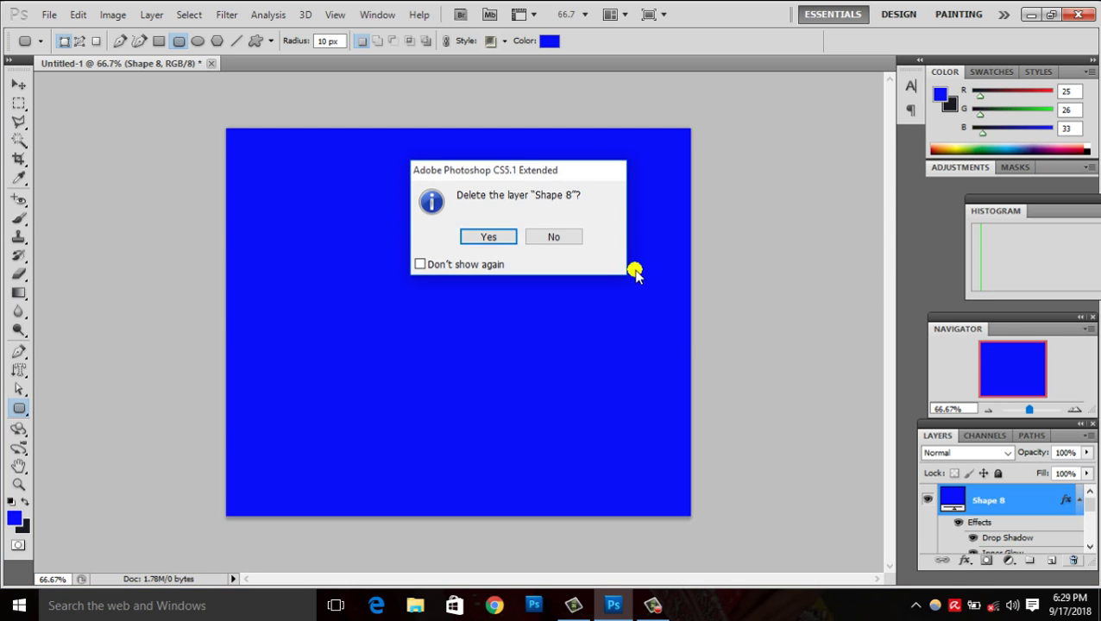
pyautogui.click(480, 236)
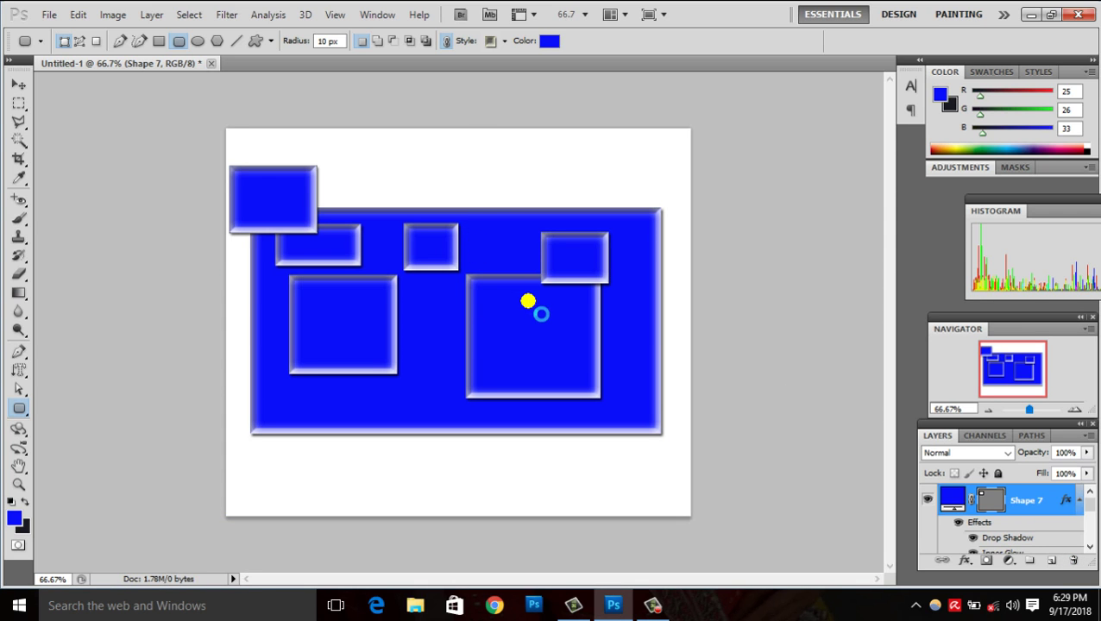
# - Create a new document and draw a large blue rounded rectangle mid-canvas
pyautogui.hotkey('ctrl', 'n')
pyautogui.press('Return')
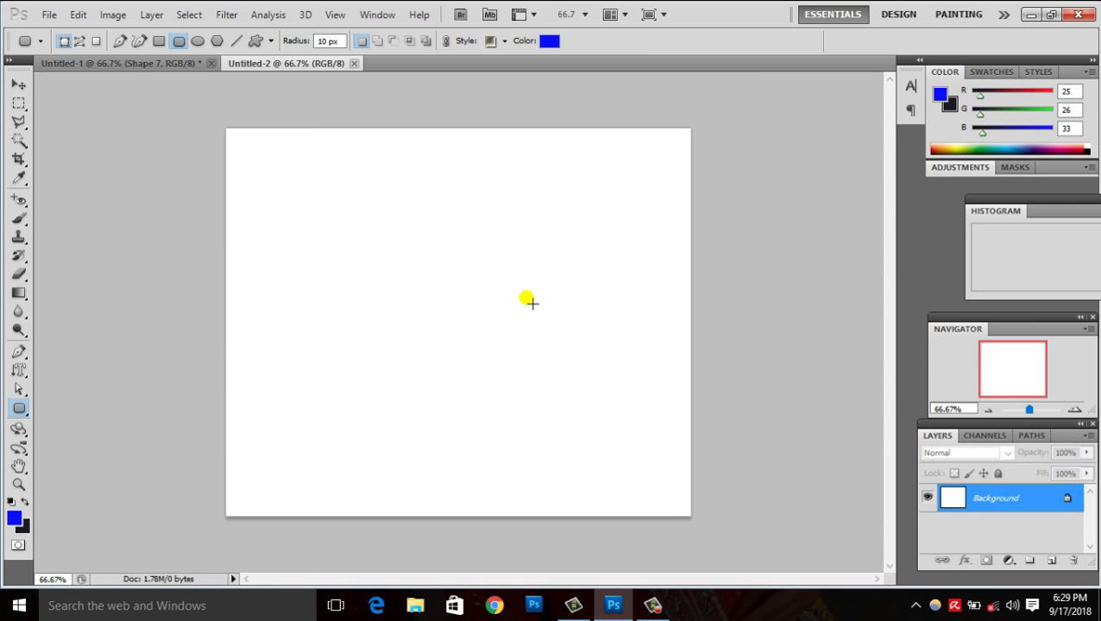
pyautogui.moveTo(286, 237)
pyautogui.mouseDown()
pyautogui.moveTo(463, 398)
pyautogui.moveTo(584, 437)
pyautogui.mouseUp()
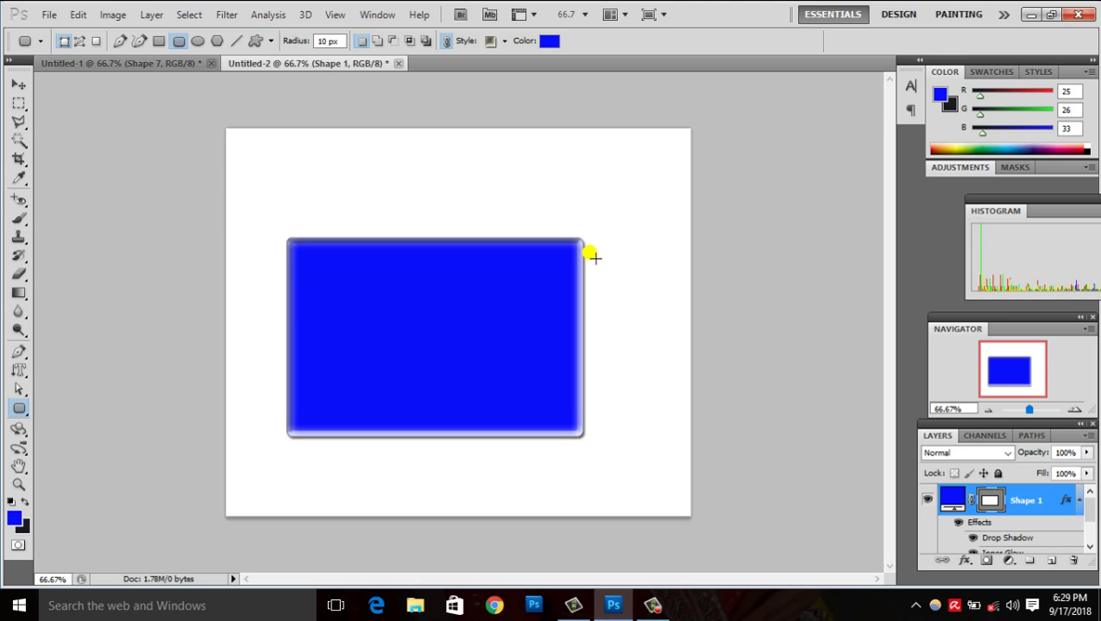
# - Zoom to 100% and set the rounded corner radius to 50 px
pyautogui.hotkey('ctrl', '+')
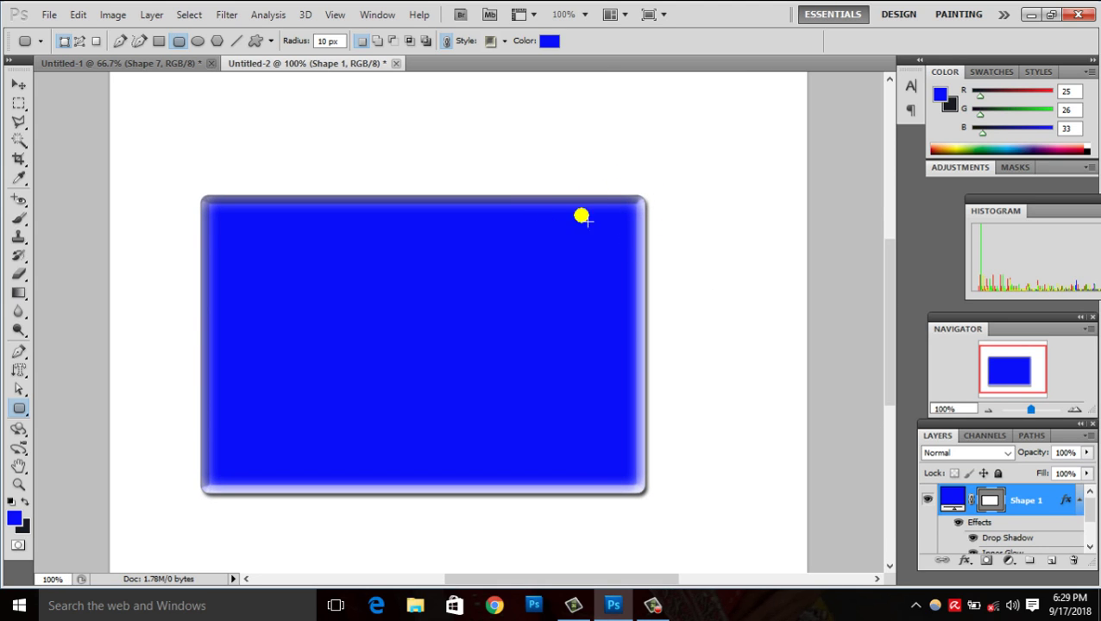
pyautogui.doubleClick(333, 42)
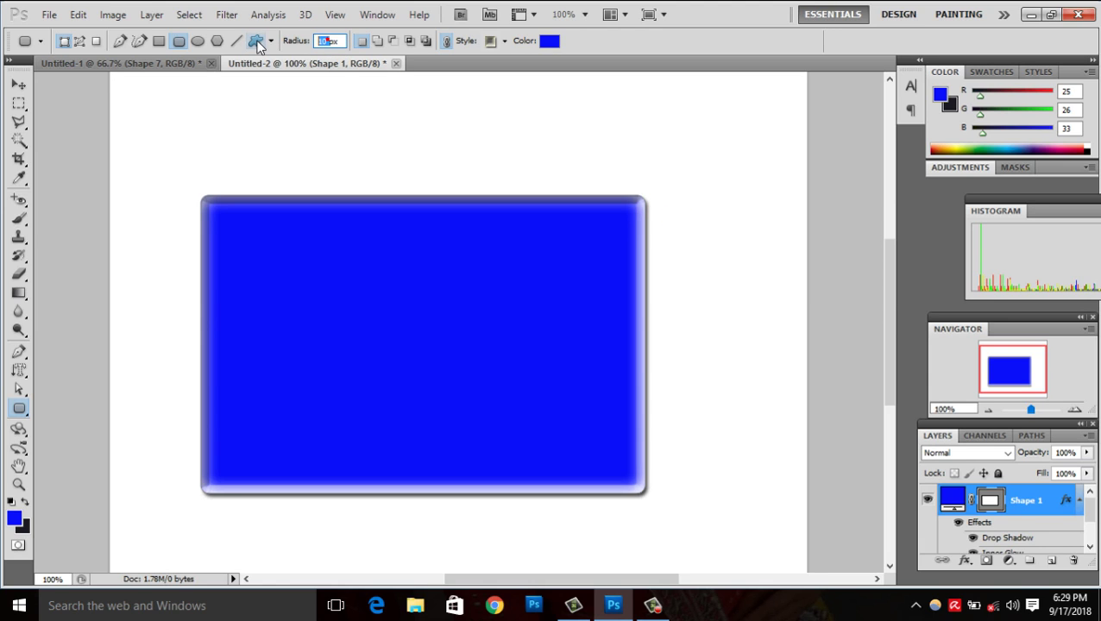
pyautogui.write('50')
pyautogui.press('Return')
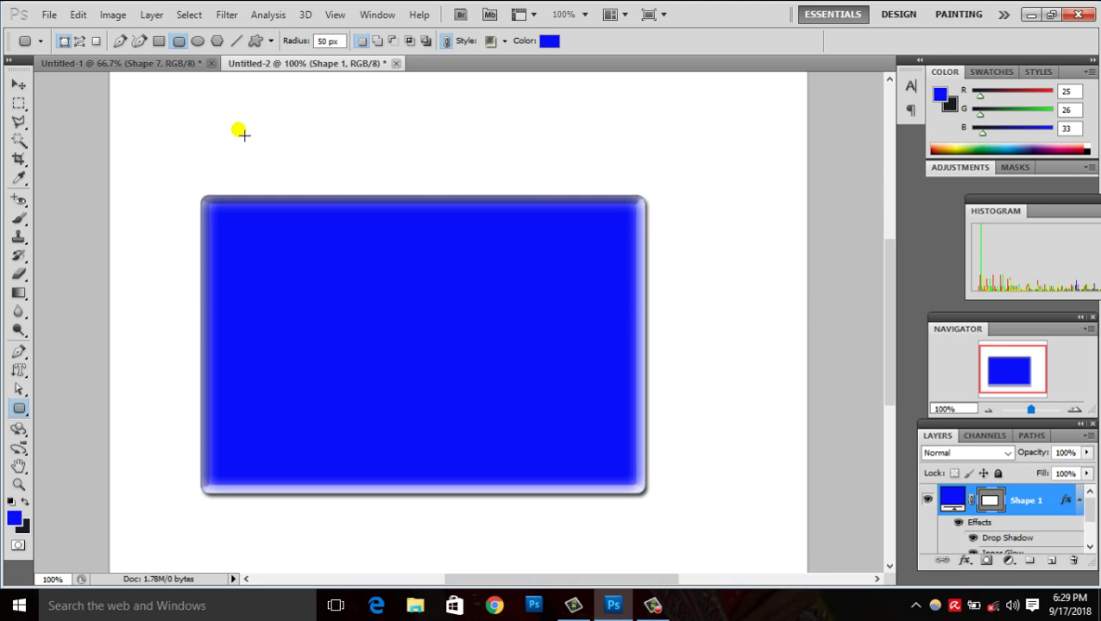
# - Draw a rounded top tab and a lower-left rounded rectangle, giving the latter the plain dark brown style
pyautogui.moveTo(239, 130); pyautogui.dragTo(497, 237)
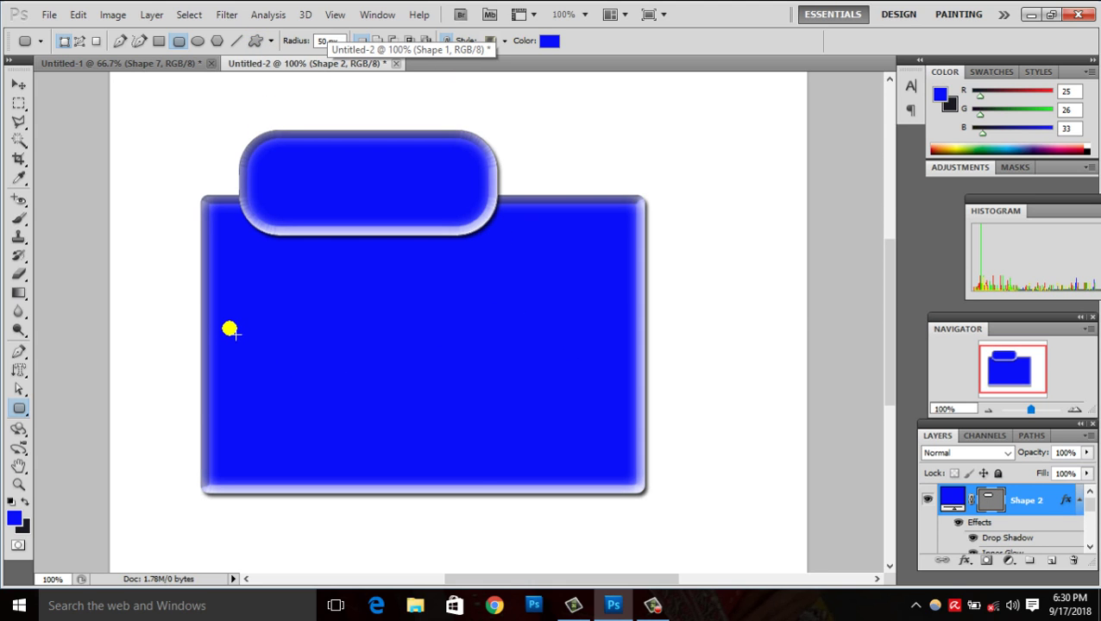
pyautogui.moveTo(230, 325); pyautogui.dragTo(439, 449)
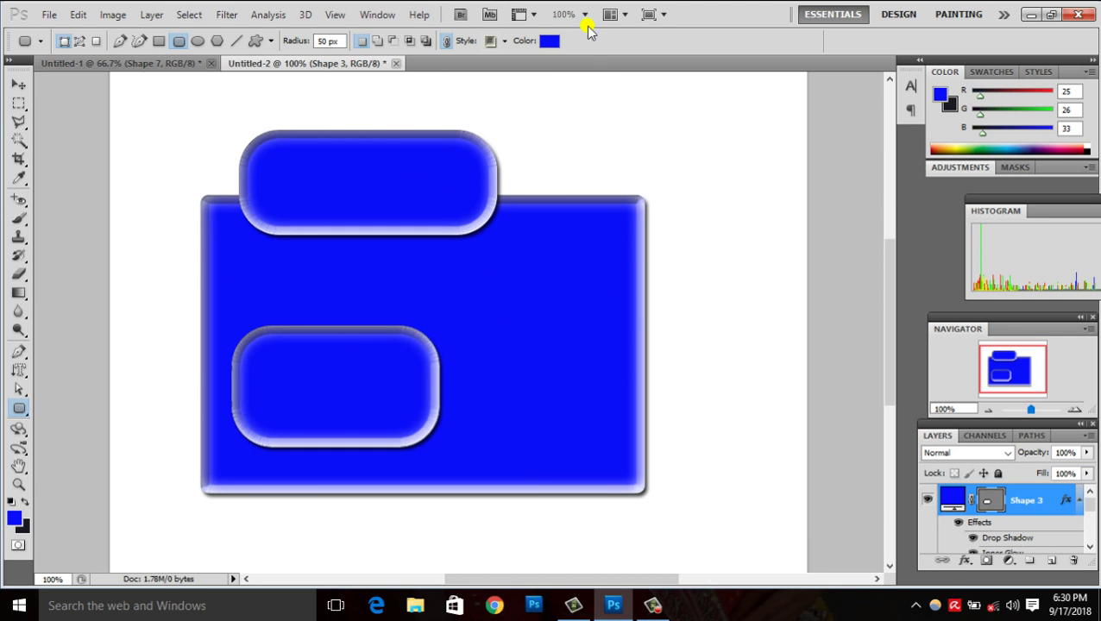
pyautogui.click(490, 41)
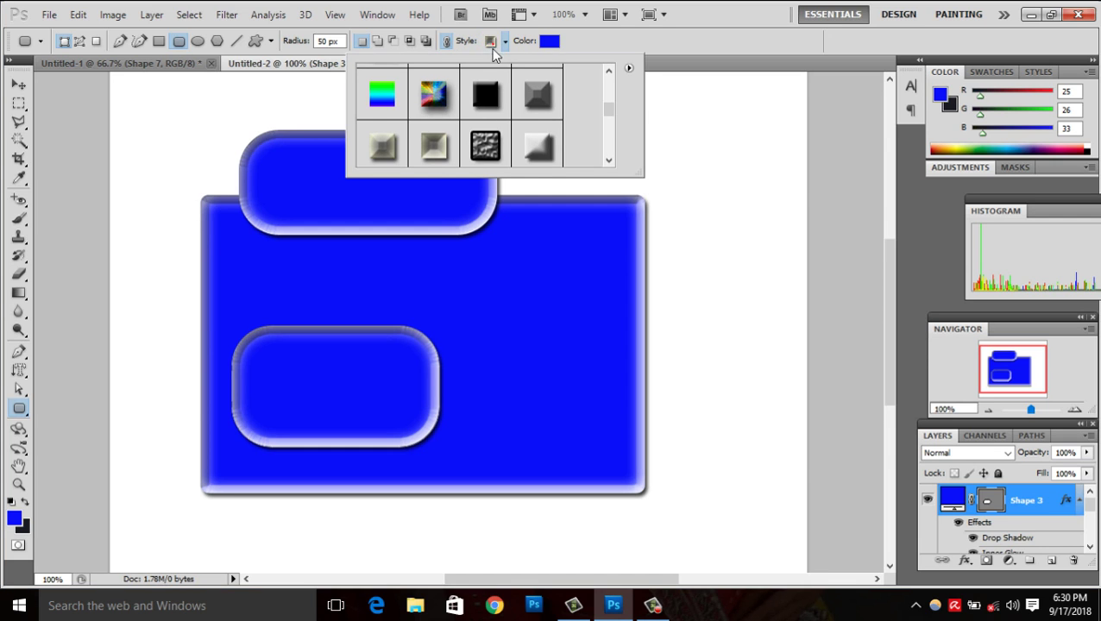
pyautogui.click(382, 95)
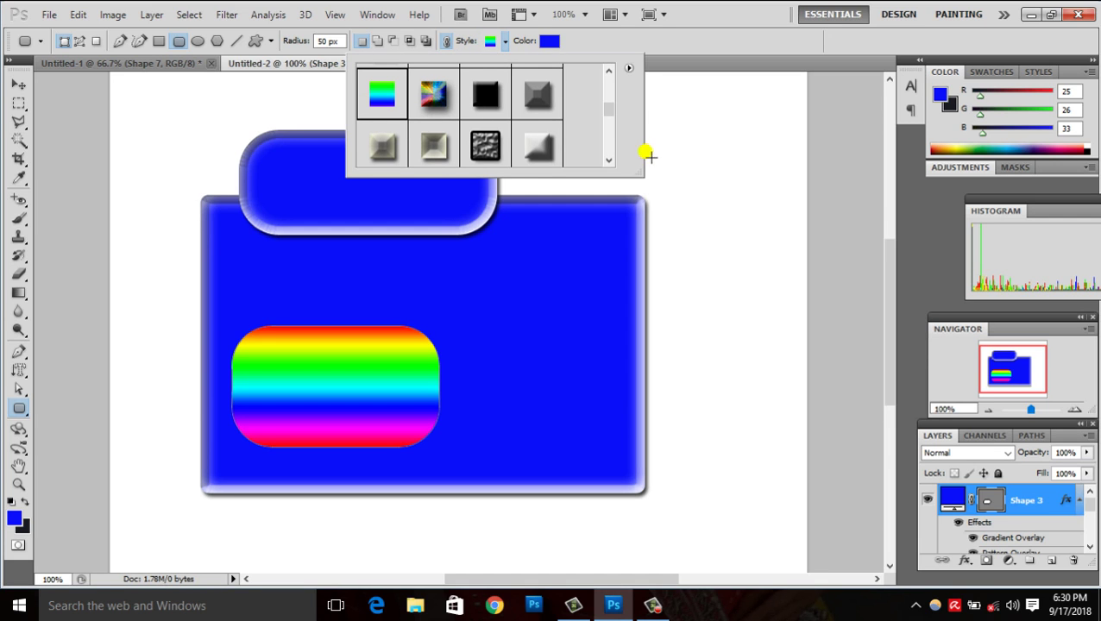
pyautogui.moveTo(609, 119); pyautogui.dragTo(607, 84)
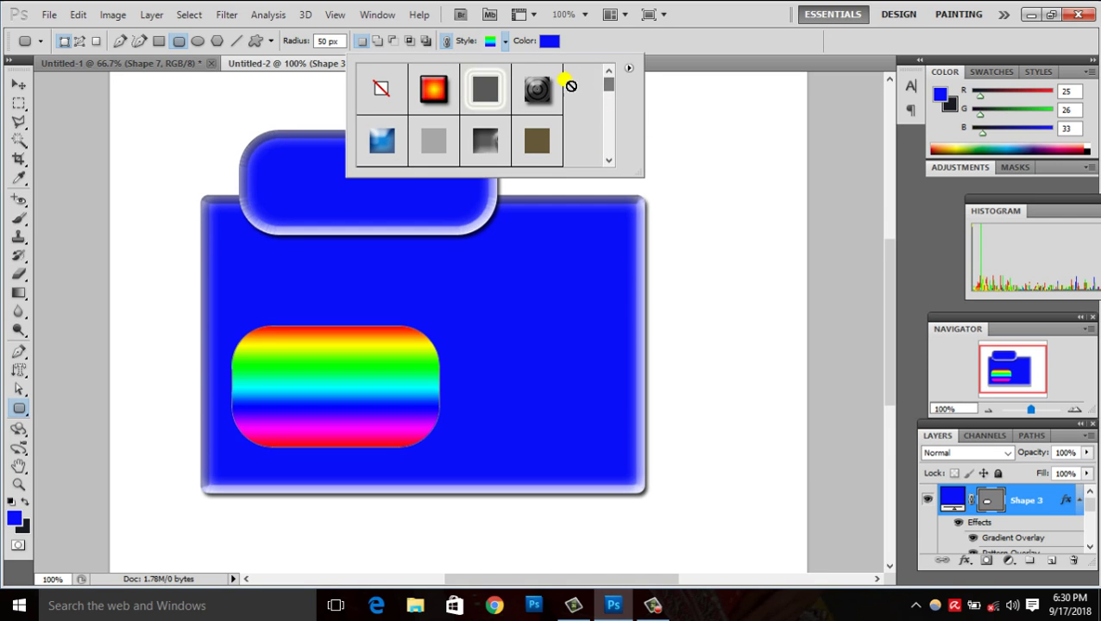
pyautogui.click(433, 89)
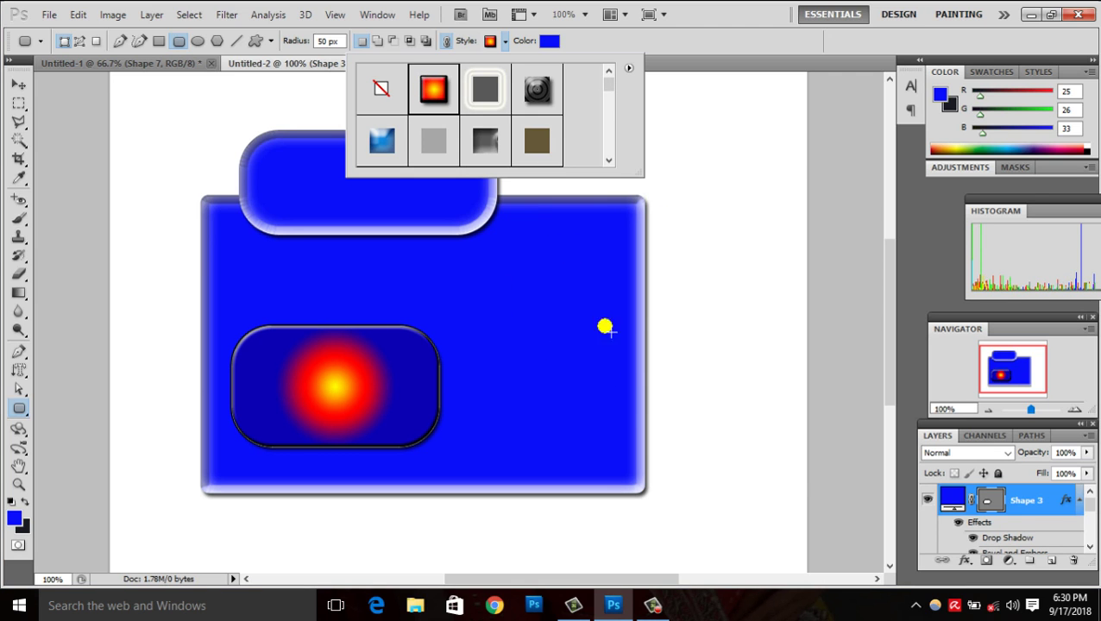
pyautogui.click(554, 158)
pyautogui.click(784, 189)
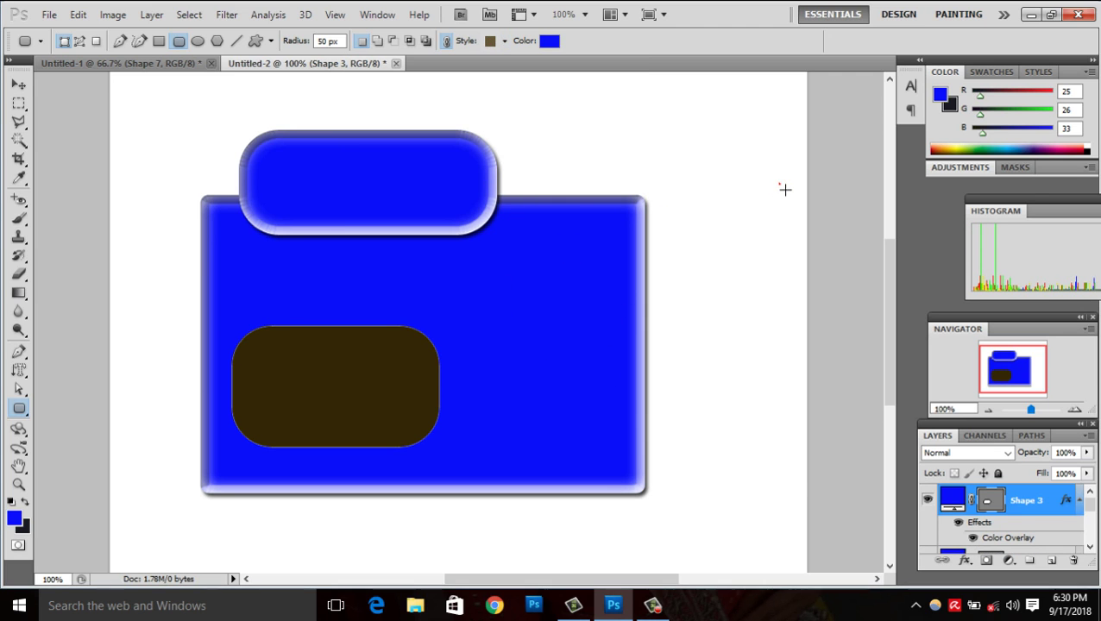
pyautogui.click(19, 409)
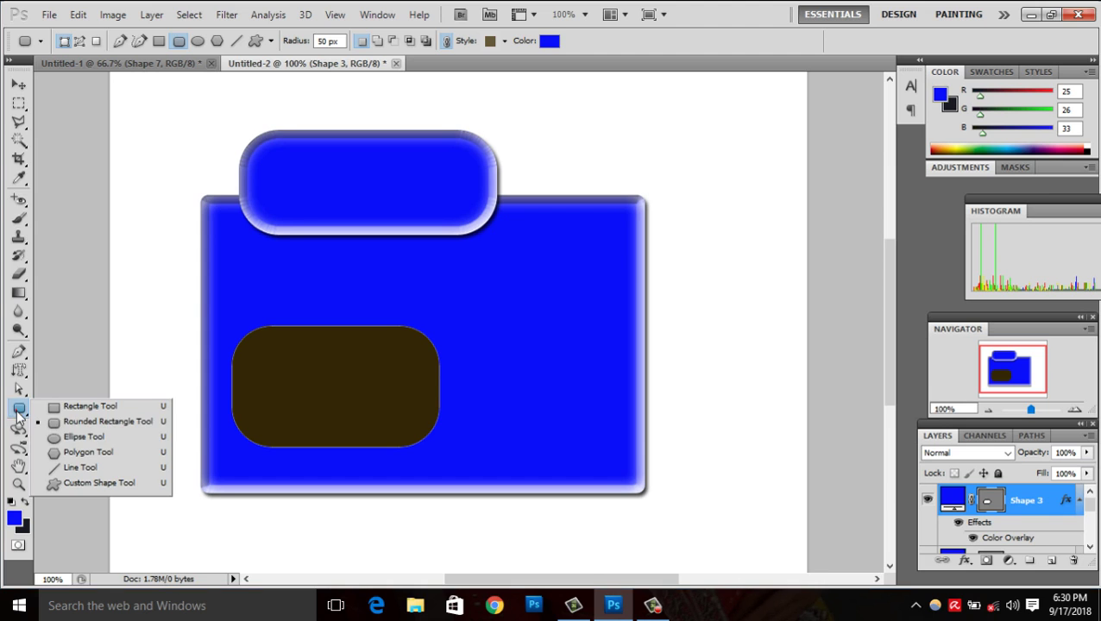
# - Draw three dark brown ellipses: above the right end, over the lower middle, at the lower-right corner
pyautogui.click(82, 436)
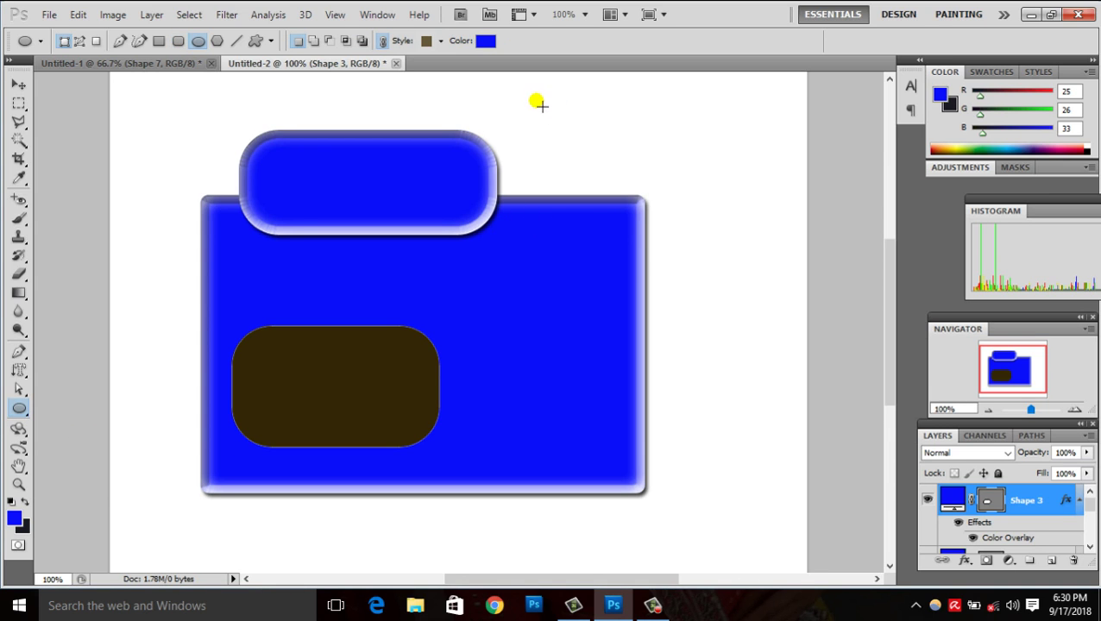
pyautogui.moveTo(537, 100); pyautogui.dragTo(719, 255)
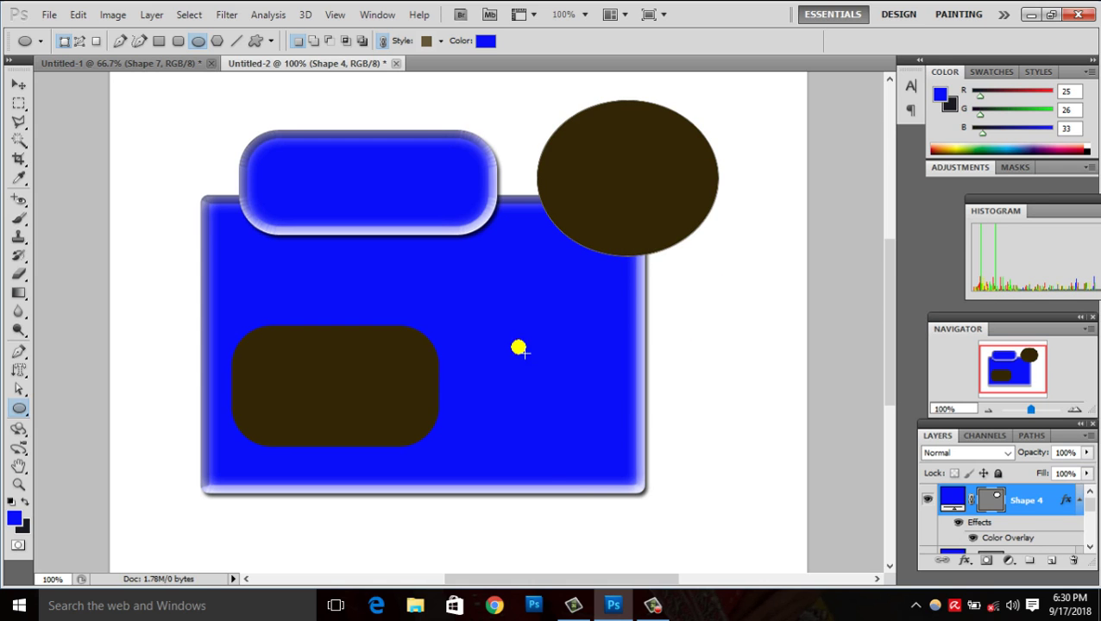
pyautogui.moveTo(413, 301); pyautogui.dragTo(607, 479)
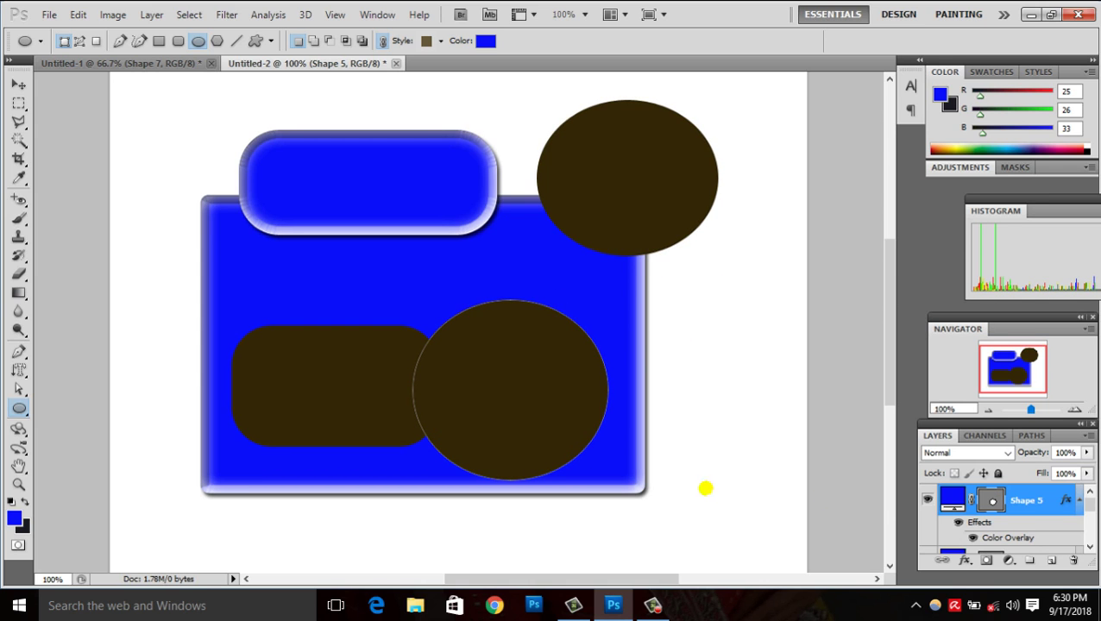
pyautogui.moveTo(579, 355); pyautogui.dragTo(748, 512)
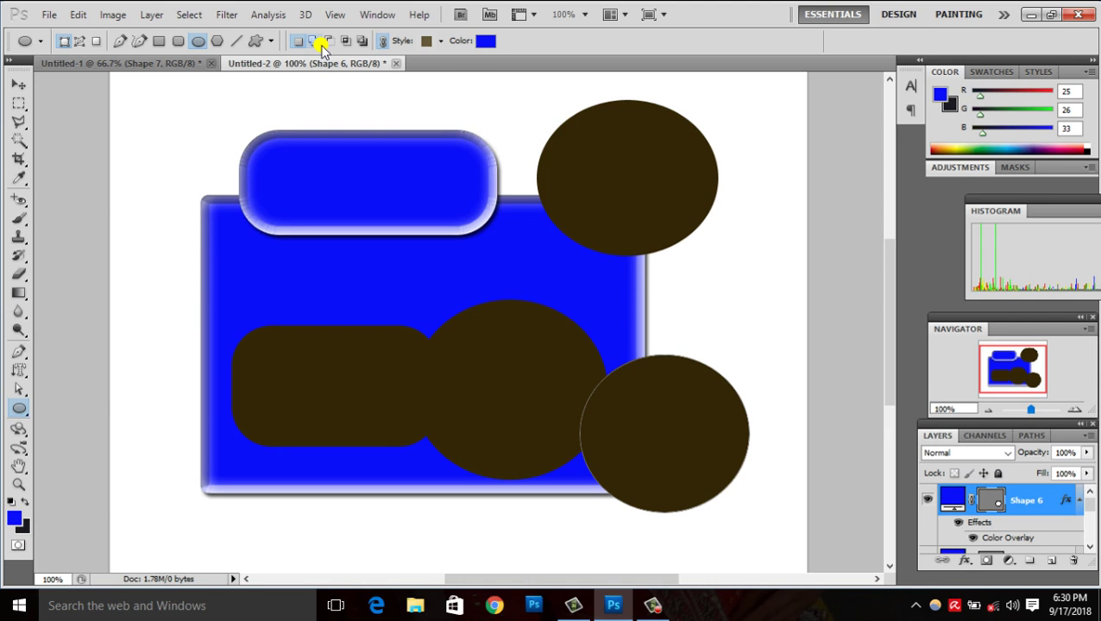
# - Add an ellipse beside the upper one, then subtract three ellipses to bite into the dark circles
pyautogui.click(316, 43)
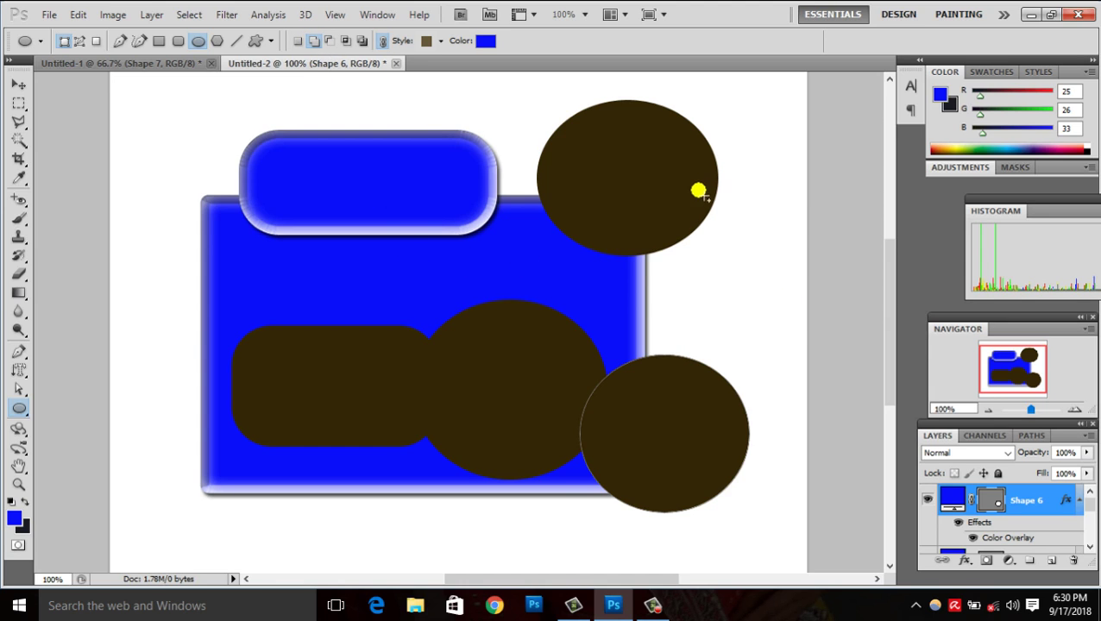
pyautogui.moveTo(672, 198)
pyautogui.mouseDown()
pyautogui.moveTo(735, 317)
pyautogui.moveTo(805, 314)
pyautogui.mouseUp()
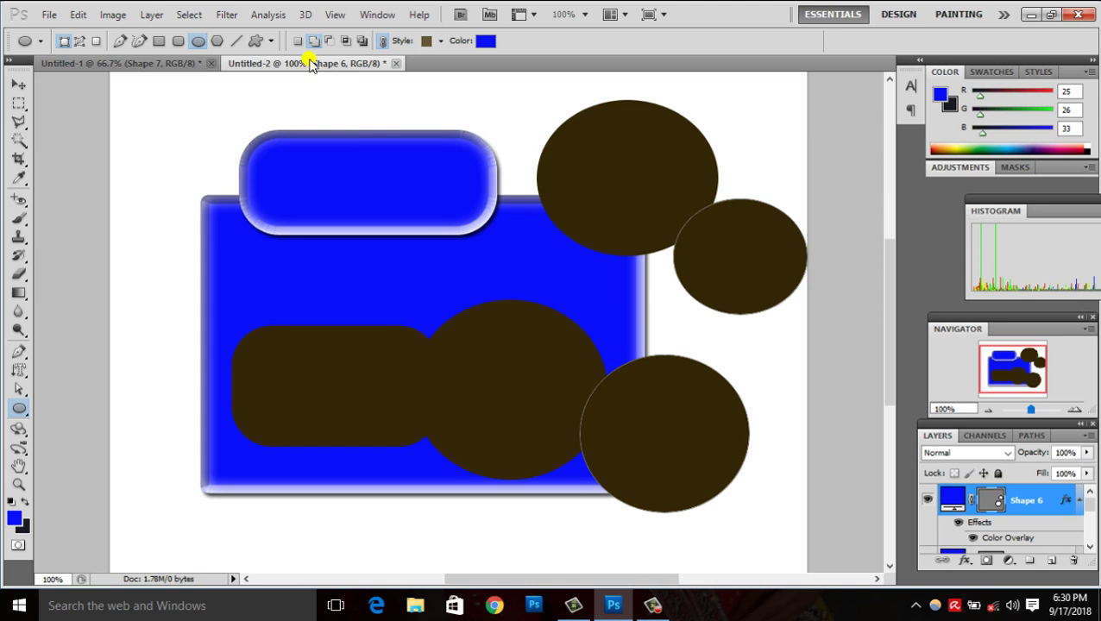
pyautogui.click(329, 41)
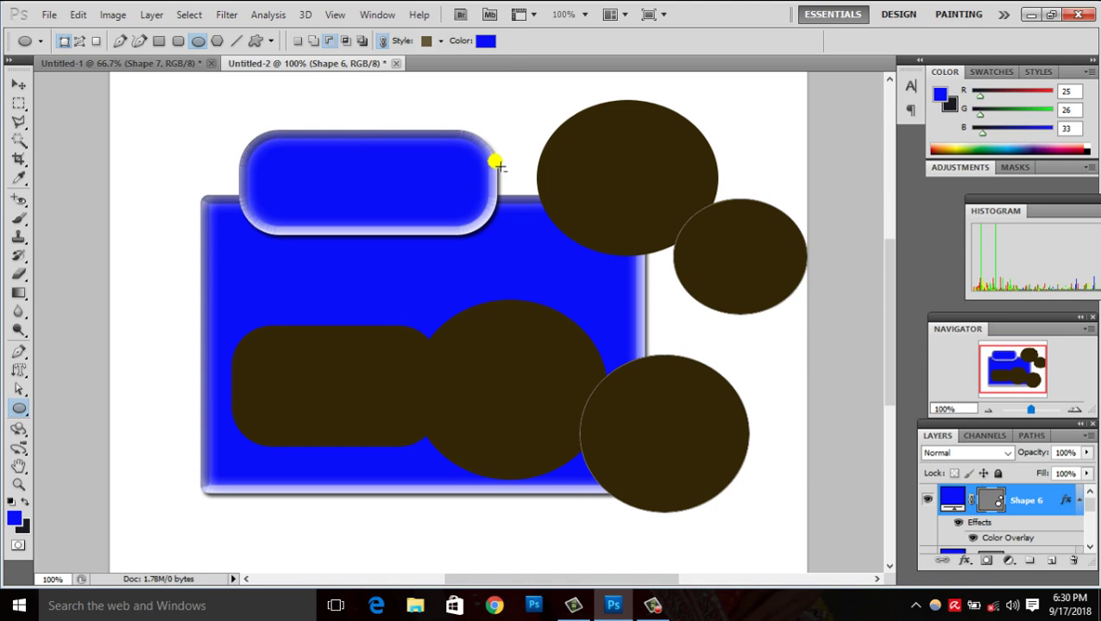
pyautogui.moveTo(467, 289); pyautogui.dragTo(625, 443)
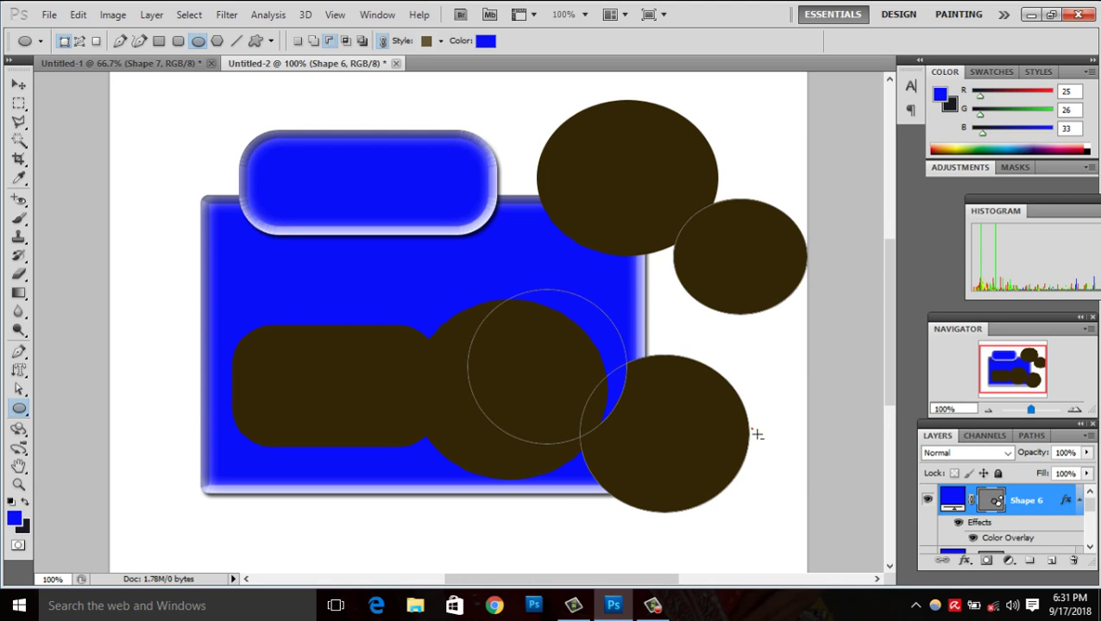
pyautogui.moveTo(751, 429)
pyautogui.mouseDown()
pyautogui.moveTo(737, 532)
pyautogui.moveTo(638, 561)
pyautogui.mouseUp()
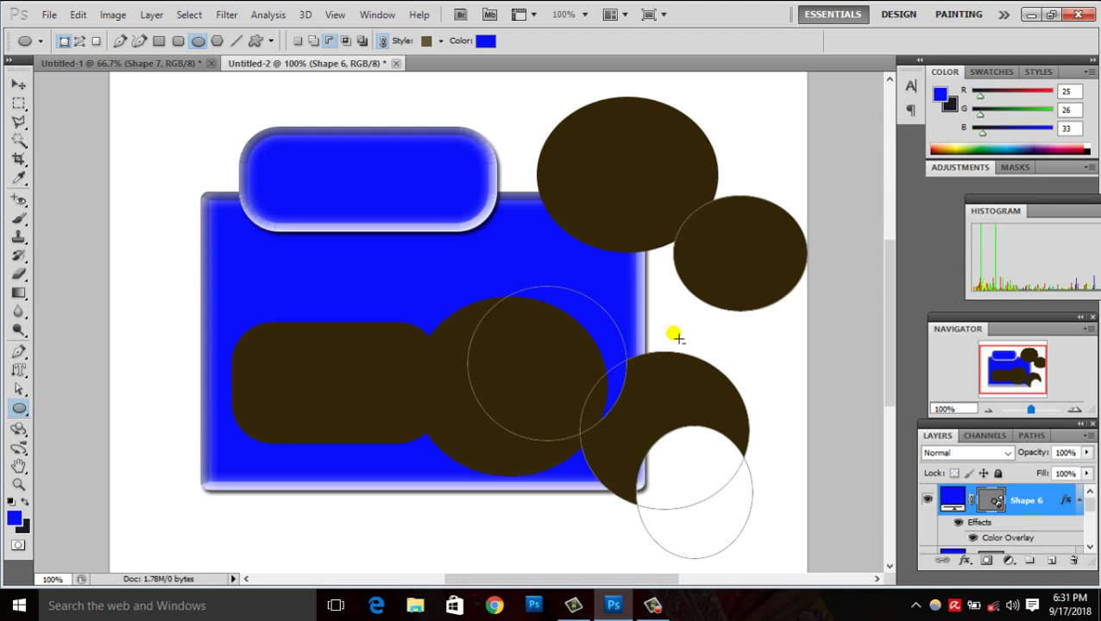
pyautogui.moveTo(662, 326)
pyautogui.mouseDown()
pyautogui.moveTo(768, 440)
pyautogui.moveTo(784, 438)
pyautogui.mouseUp()
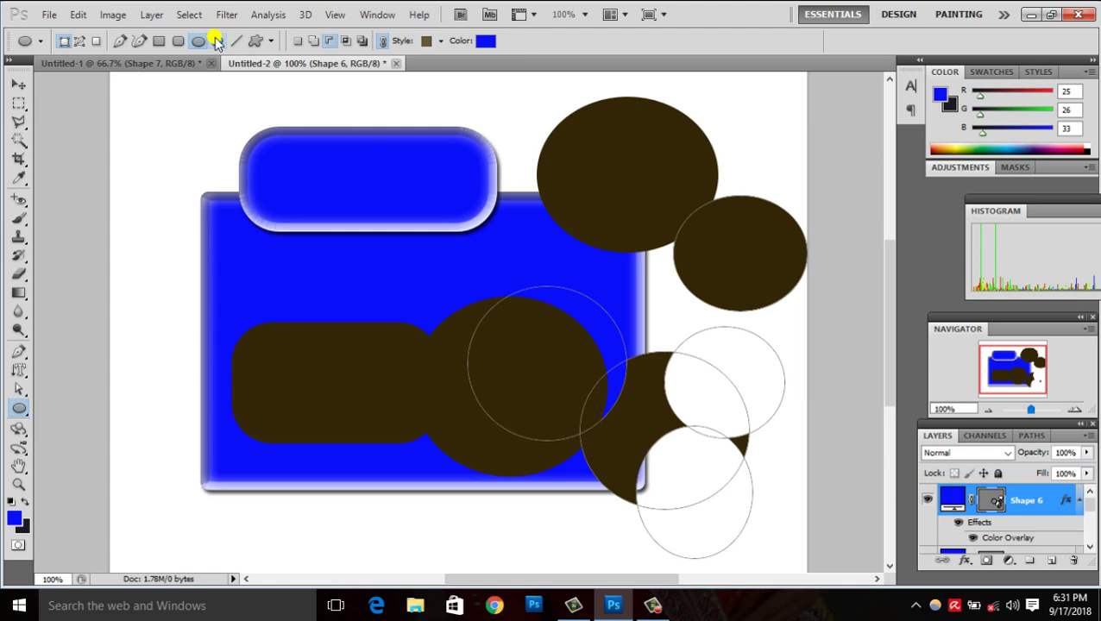
# - Intersect an ellipse at the upper left and exclude overlapping ellipses across the right middle
pyautogui.click(347, 45)
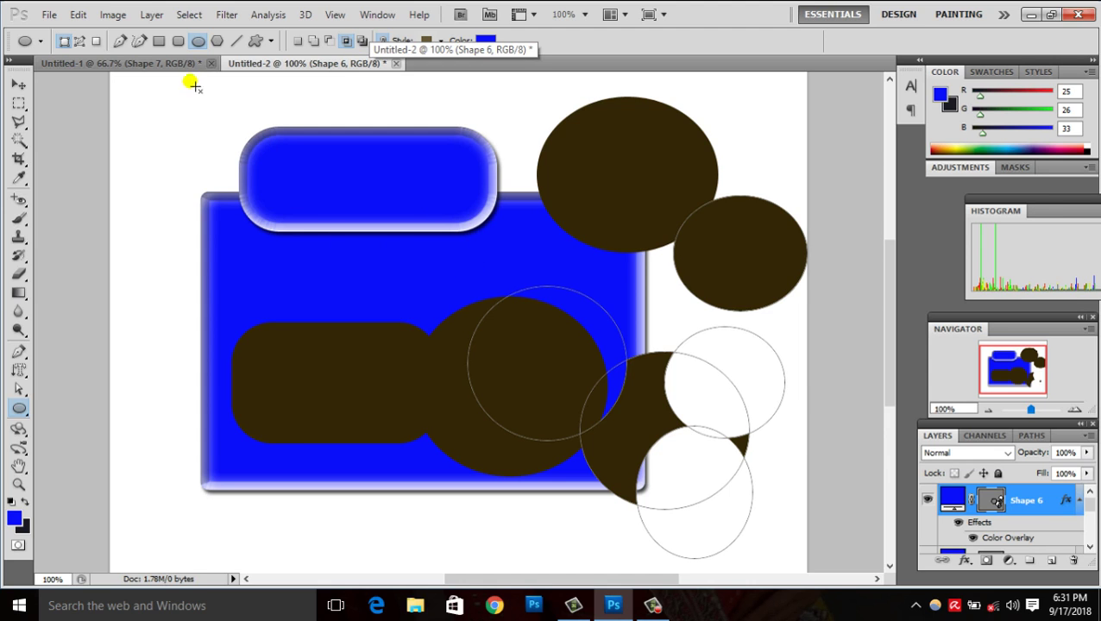
pyautogui.moveTo(171, 141); pyautogui.dragTo(350, 299)
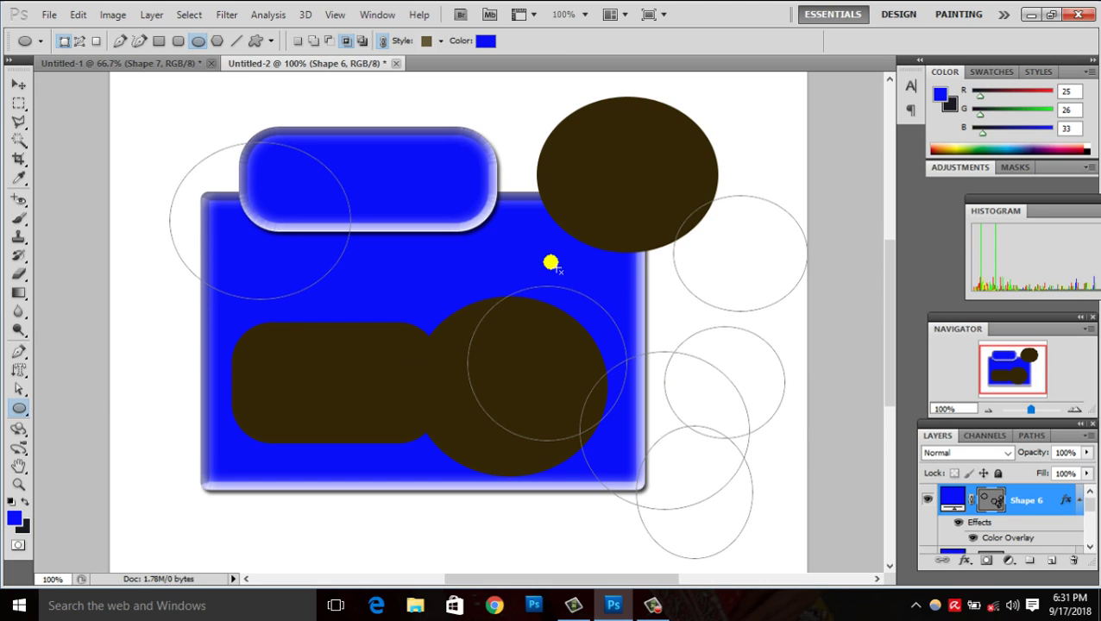
pyautogui.click(362, 42)
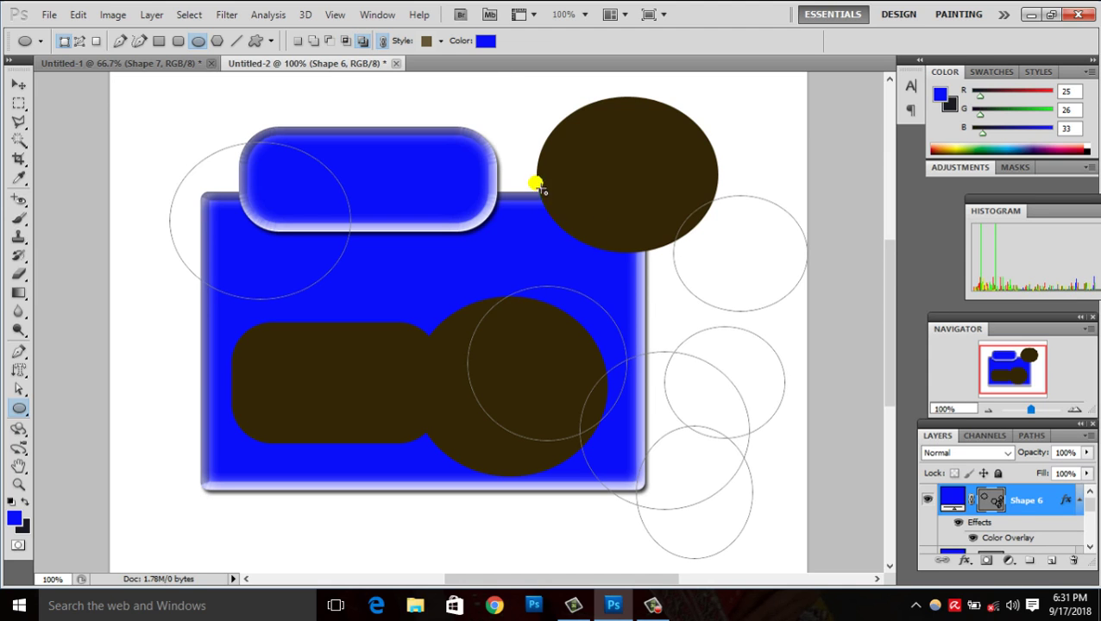
pyautogui.moveTo(520, 235); pyautogui.dragTo(747, 420)
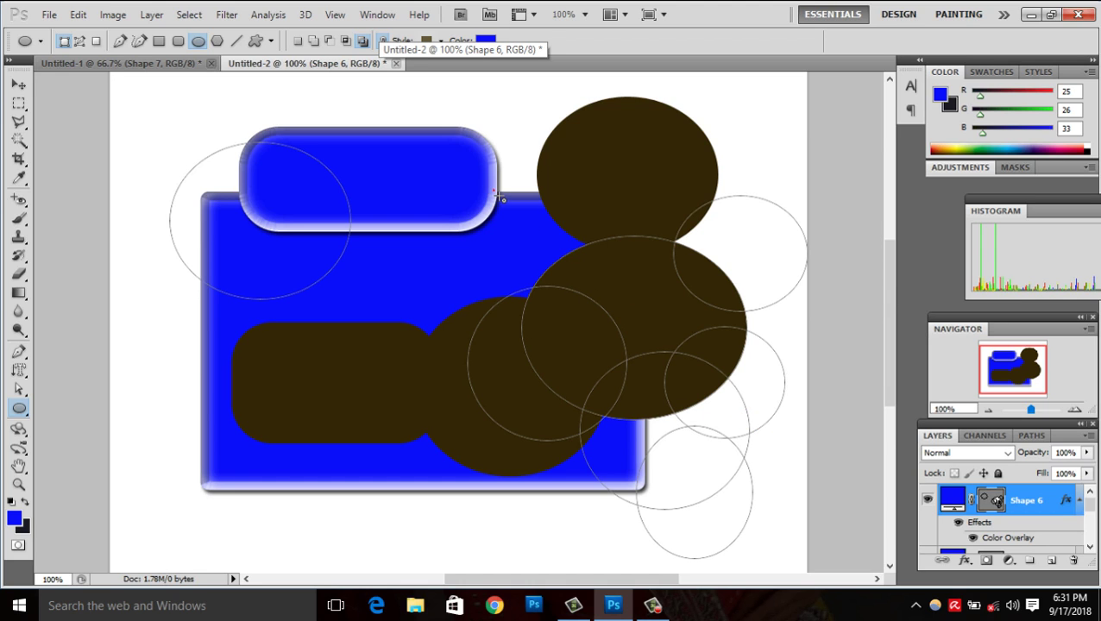
pyautogui.moveTo(493, 190)
pyautogui.mouseDown()
pyautogui.moveTo(588, 308)
pyautogui.moveTo(617, 321)
pyautogui.mouseUp()
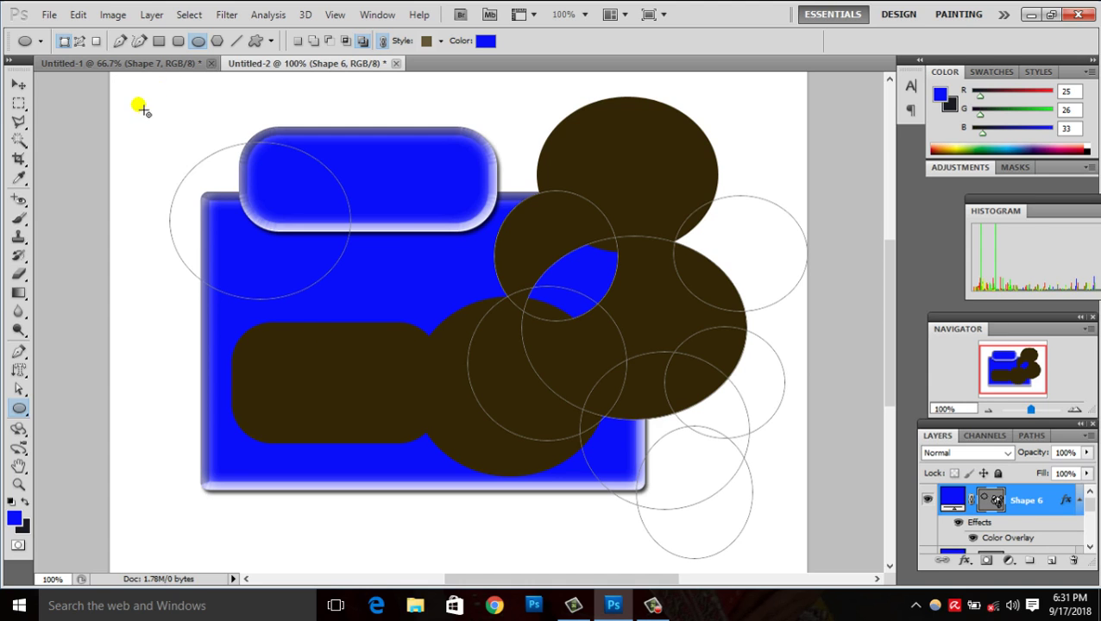
# - Form an excluded-overlap ring at the upper left, then start the new blank document Untitled-3
pyautogui.moveTo(139, 104); pyautogui.dragTo(282, 199)
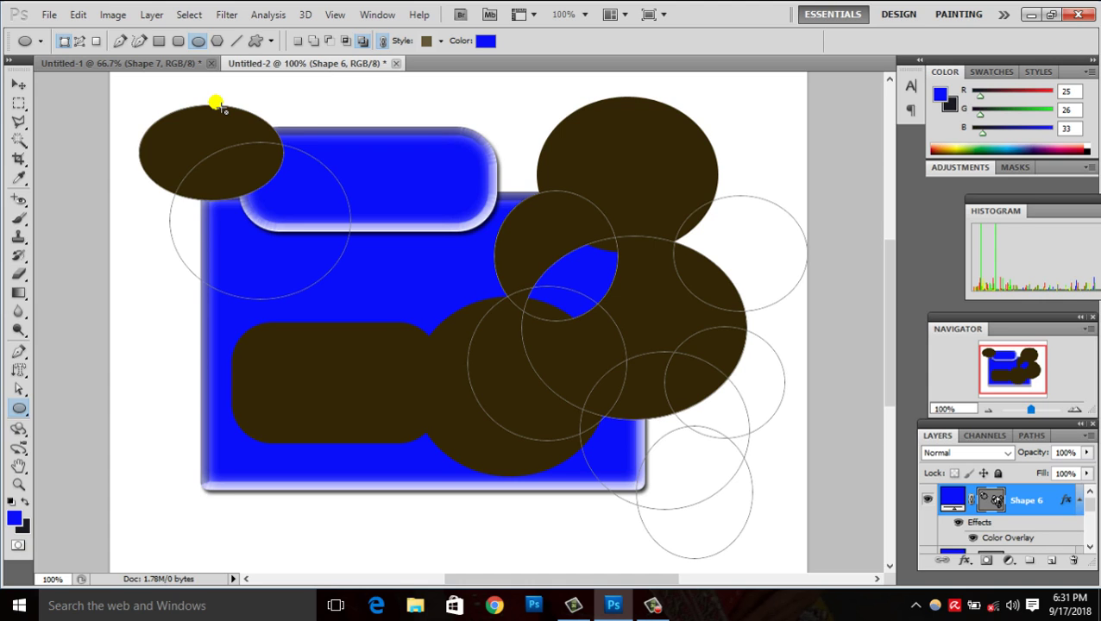
pyautogui.moveTo(161, 80); pyautogui.dragTo(295, 152)
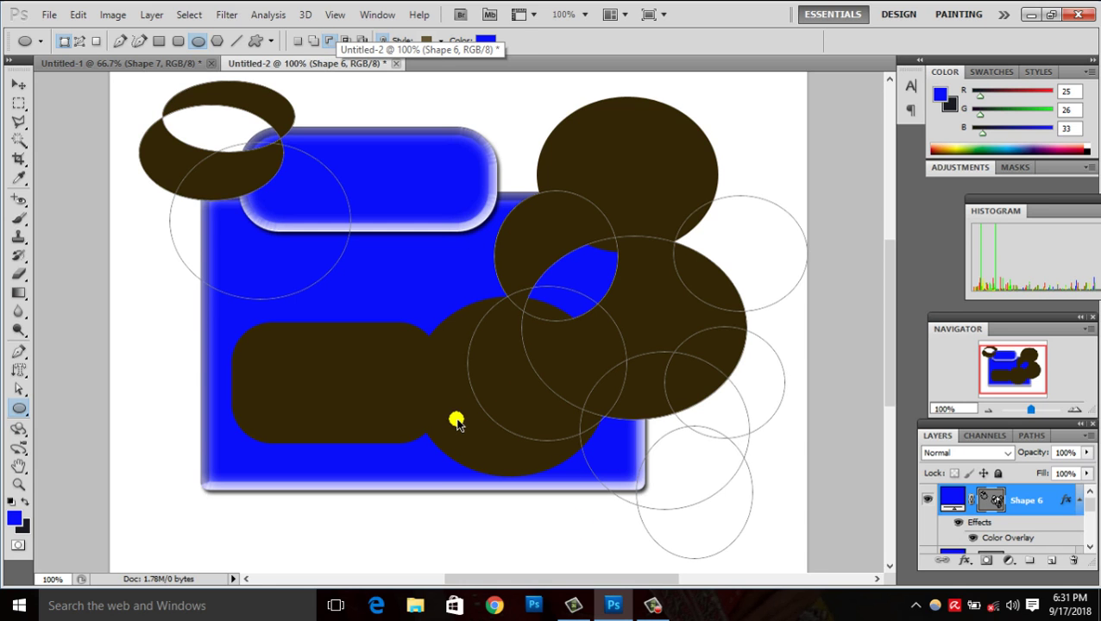
pyautogui.hotkey('ctrl', 'n')
pyautogui.press('Return')
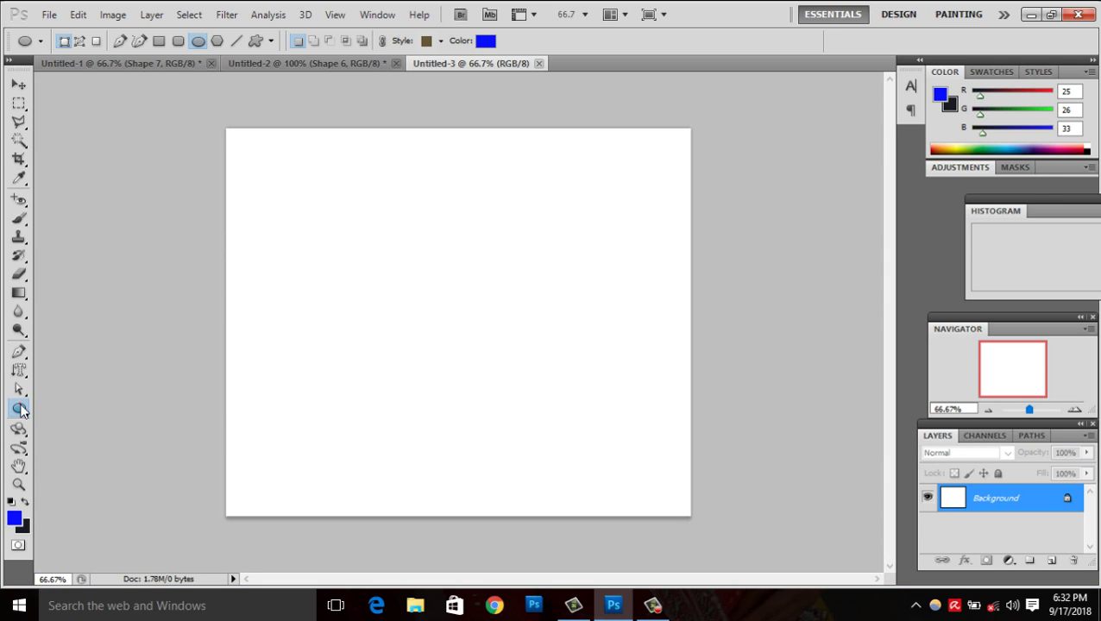
# - Switch to the Polygon Tool and draw a 3-sided dark triangle at the upper left
pyautogui.moveTo(21, 410); pyautogui.dragTo(69, 463)
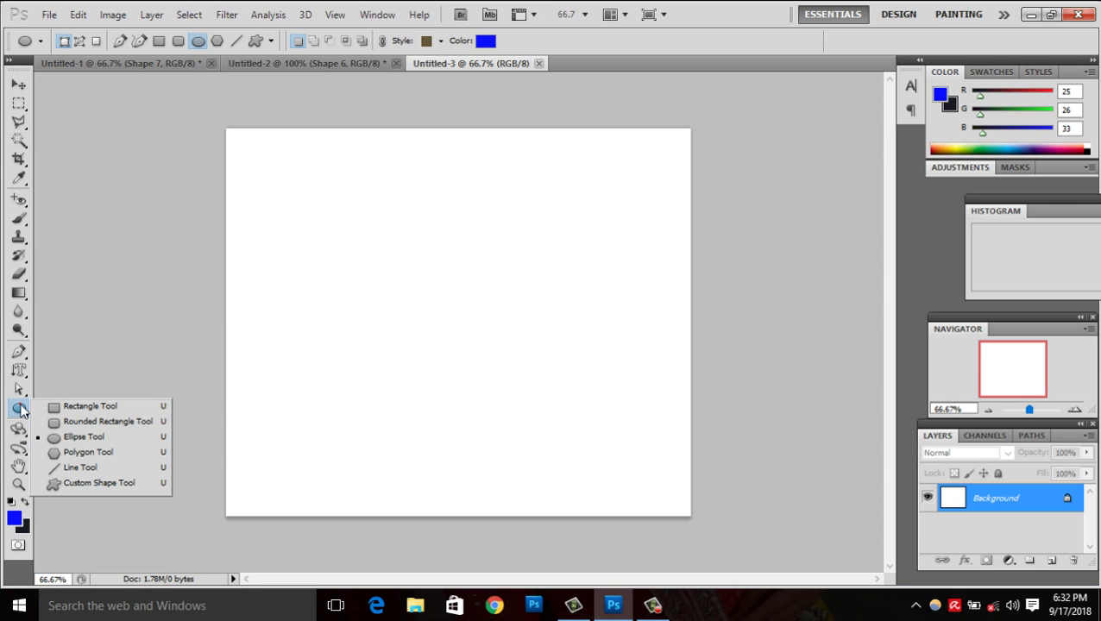
pyautogui.click(68, 456)
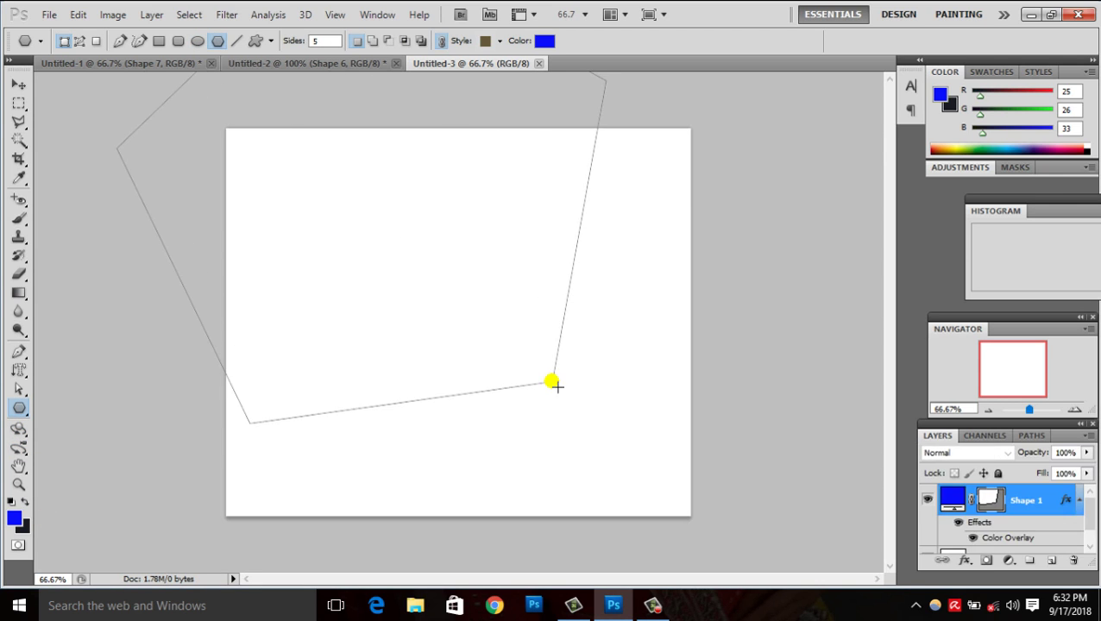
pyautogui.moveTo(377, 199); pyautogui.dragTo(552, 381)
pyautogui.hotkey('ctrl', 'z')
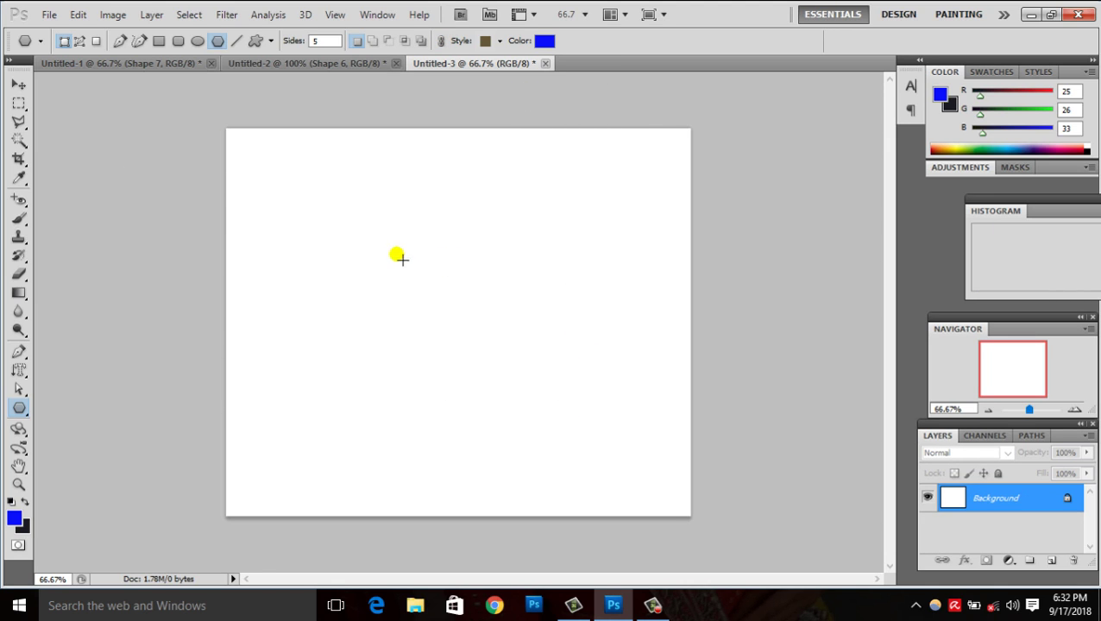
pyautogui.click(328, 40)
pyautogui.click(208, 43)
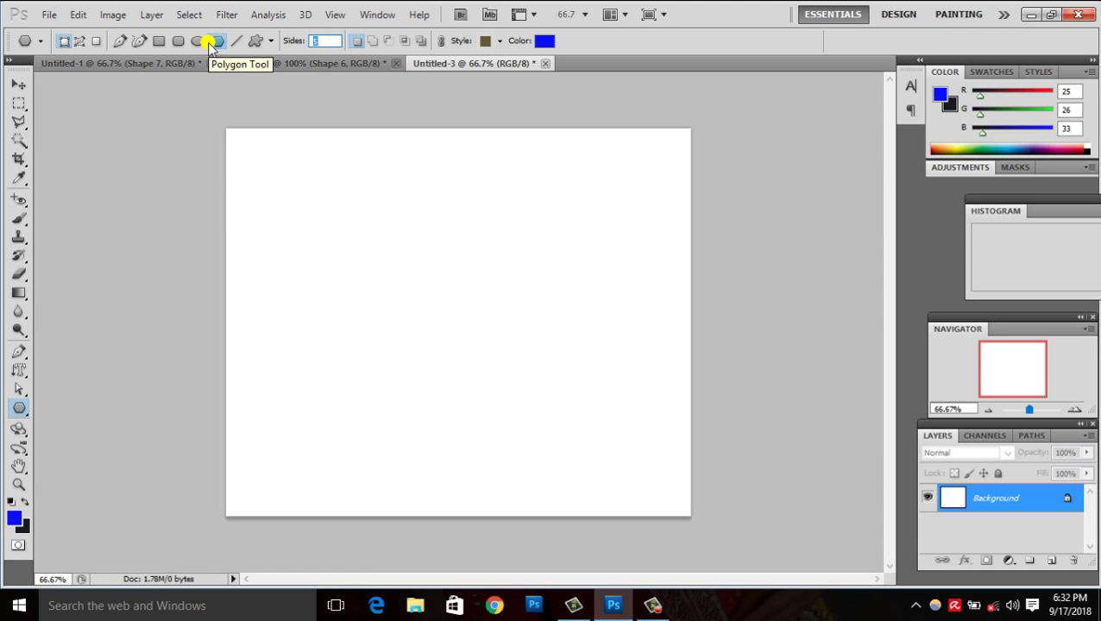
pyautogui.write('3')
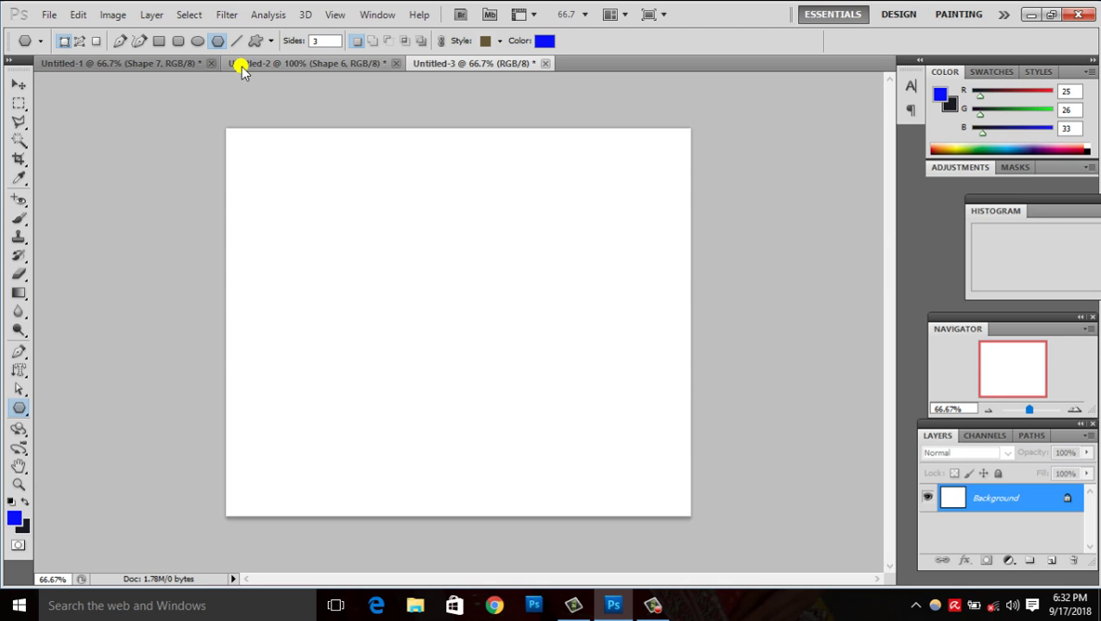
pyautogui.moveTo(359, 251)
pyautogui.mouseDown()
pyautogui.moveTo(549, 411)
pyautogui.moveTo(536, 377)
pyautogui.moveTo(454, 317)
pyautogui.moveTo(476, 315)
pyautogui.moveTo(437, 300)
pyautogui.mouseUp()
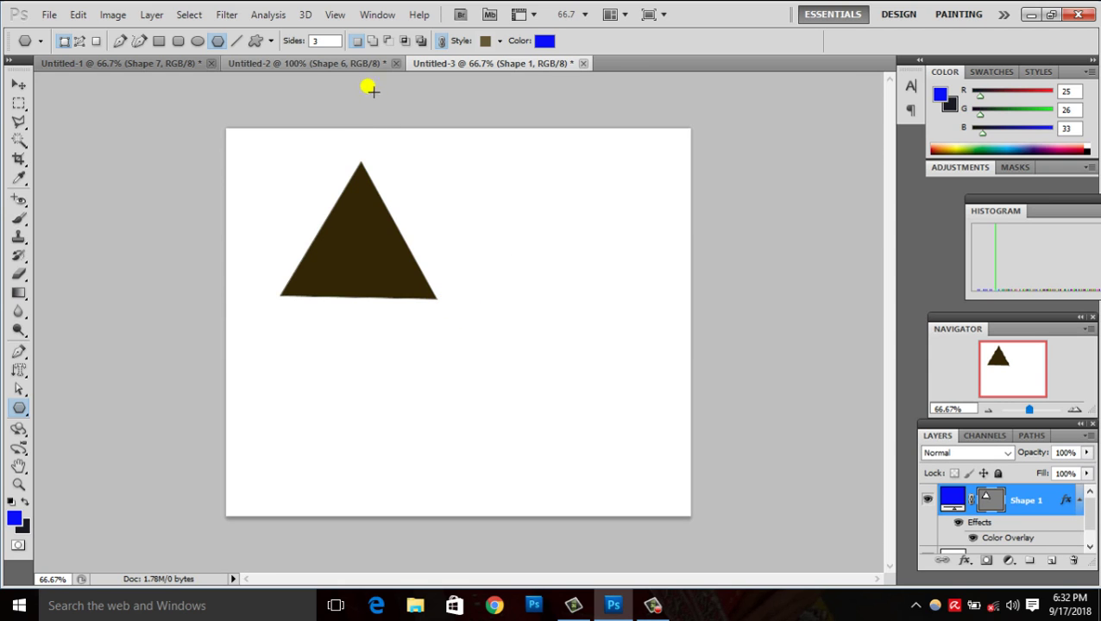
# - Draw a 5-sided dark pentagon near the top of the page
pyautogui.click(321, 41)
pyautogui.write('5')
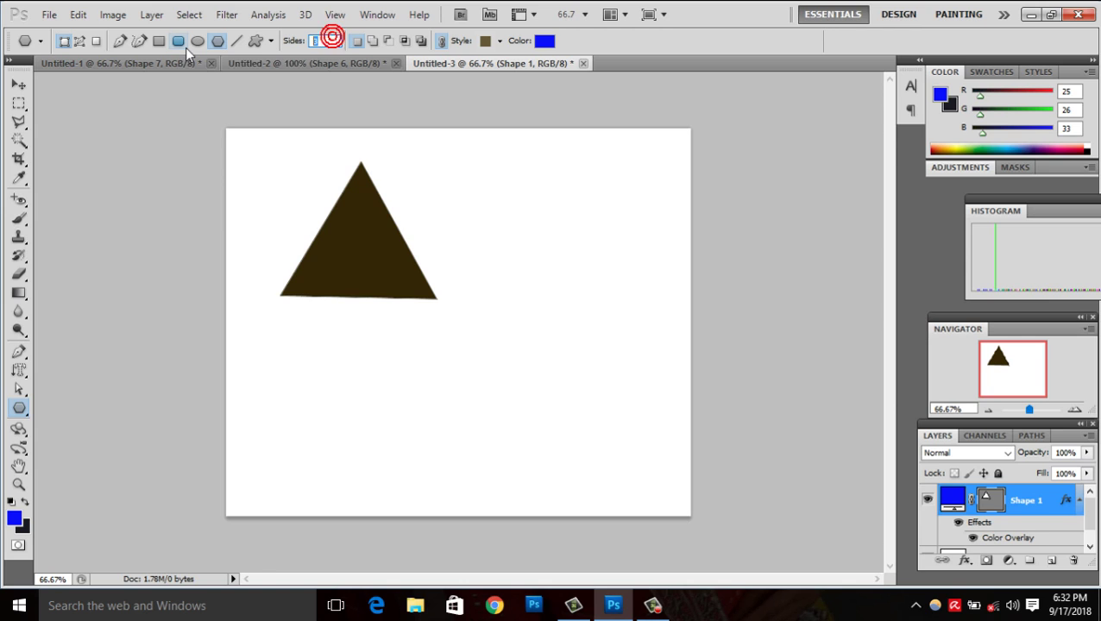
pyautogui.moveTo(509, 187); pyautogui.dragTo(555, 243)
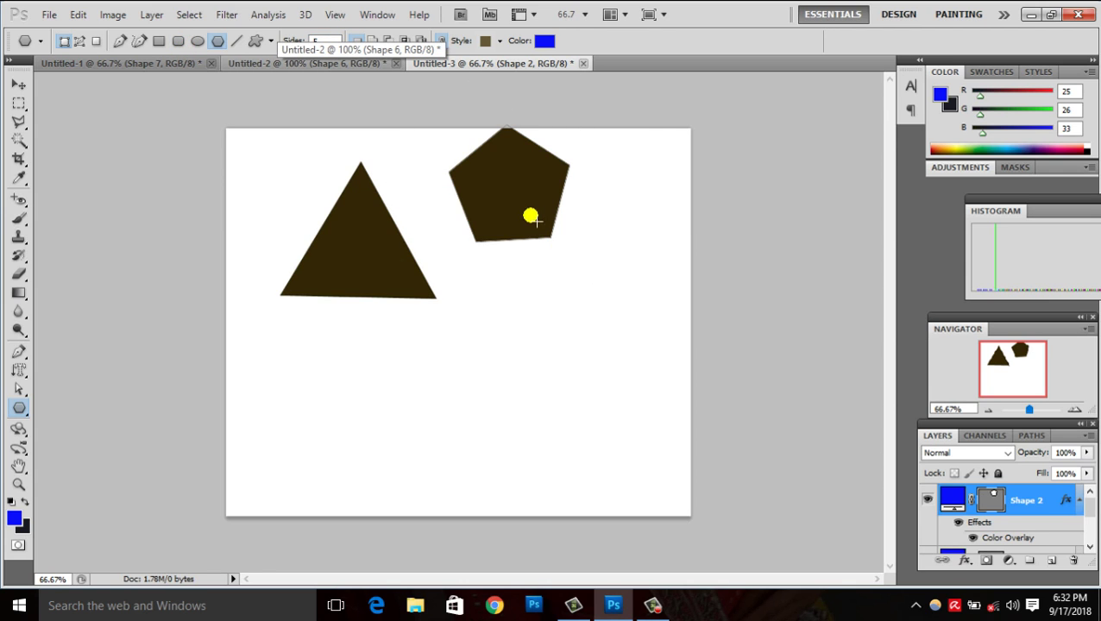
# - Draw 50-sided near-circles, a large one over the triangle and a smaller one below the pentagon
pyautogui.doubleClick(319, 41)
pyautogui.write('0')
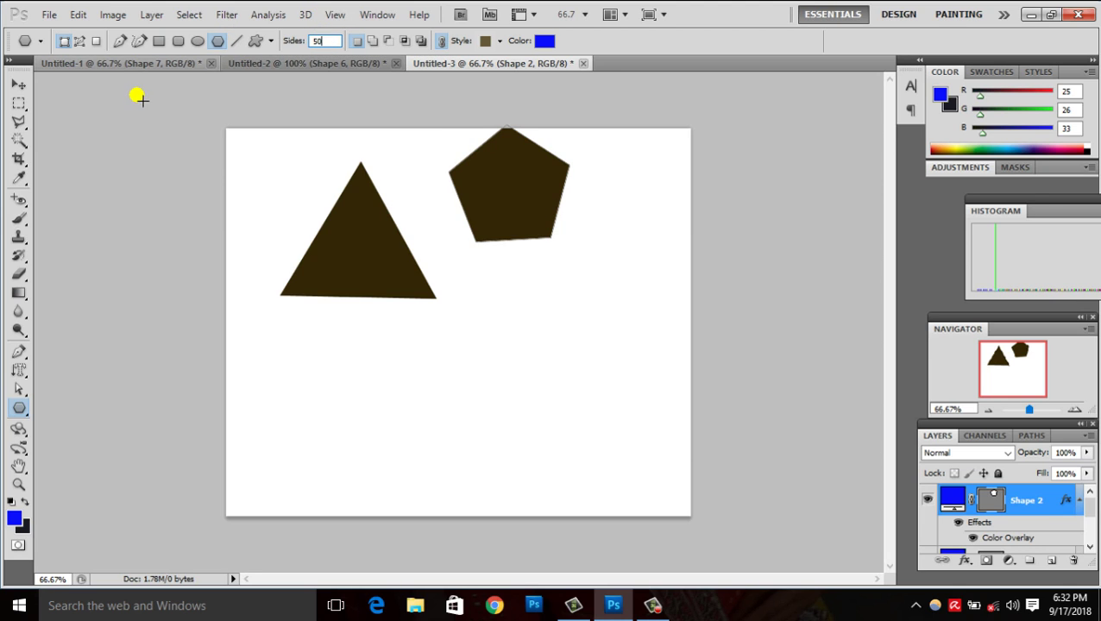
pyautogui.moveTo(340, 309)
pyautogui.mouseDown()
pyautogui.moveTo(386, 360)
pyautogui.moveTo(467, 397)
pyautogui.mouseUp()
pyautogui.moveTo(403, 336); pyautogui.dragTo(492, 375)
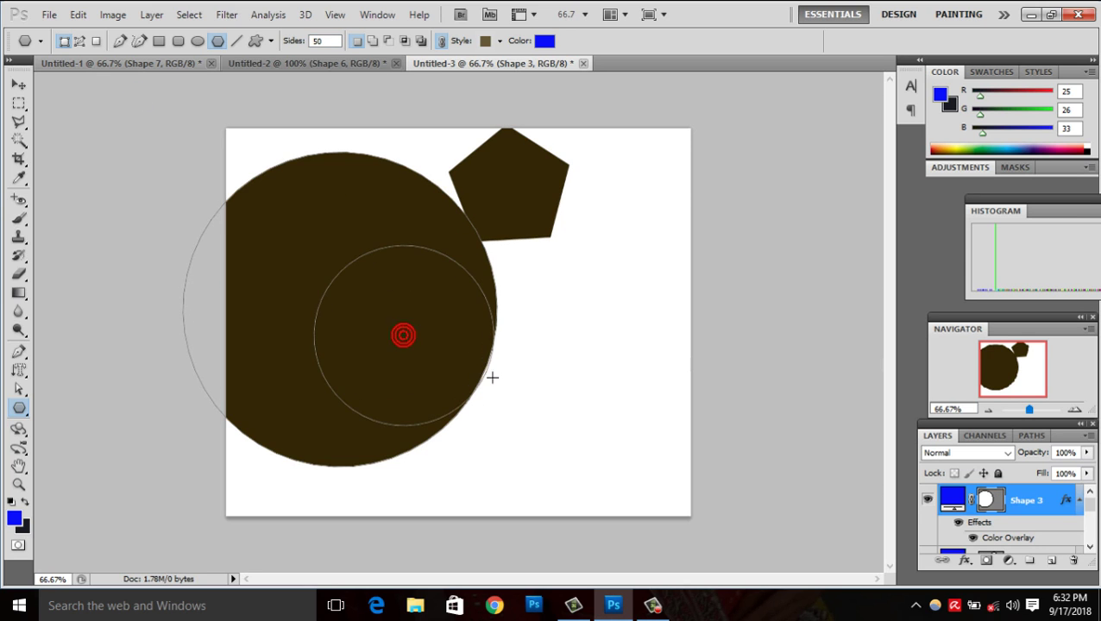
pyautogui.moveTo(597, 282)
pyautogui.mouseDown()
pyautogui.moveTo(638, 476)
pyautogui.moveTo(572, 348)
pyautogui.mouseUp()
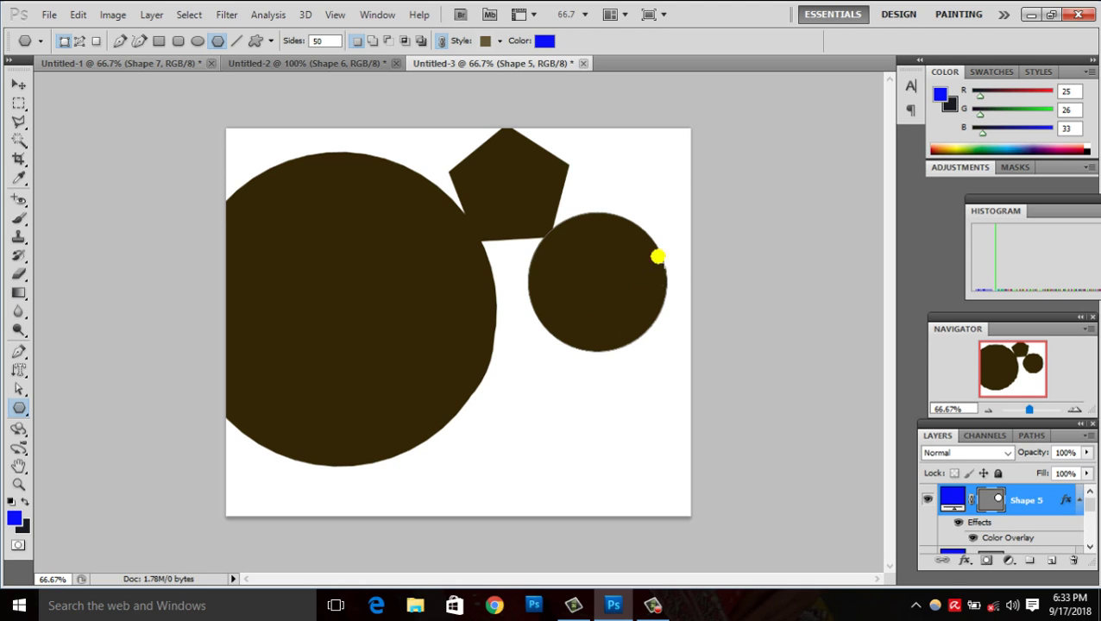
pyautogui.moveTo(508, 391)
pyautogui.mouseDown()
pyautogui.moveTo(599, 466)
pyautogui.moveTo(560, 432)
pyautogui.mouseUp()
# - Draw a larger 25-sided near-circle at lower right, then set the side count to 8
pyautogui.doubleClick(319, 41)
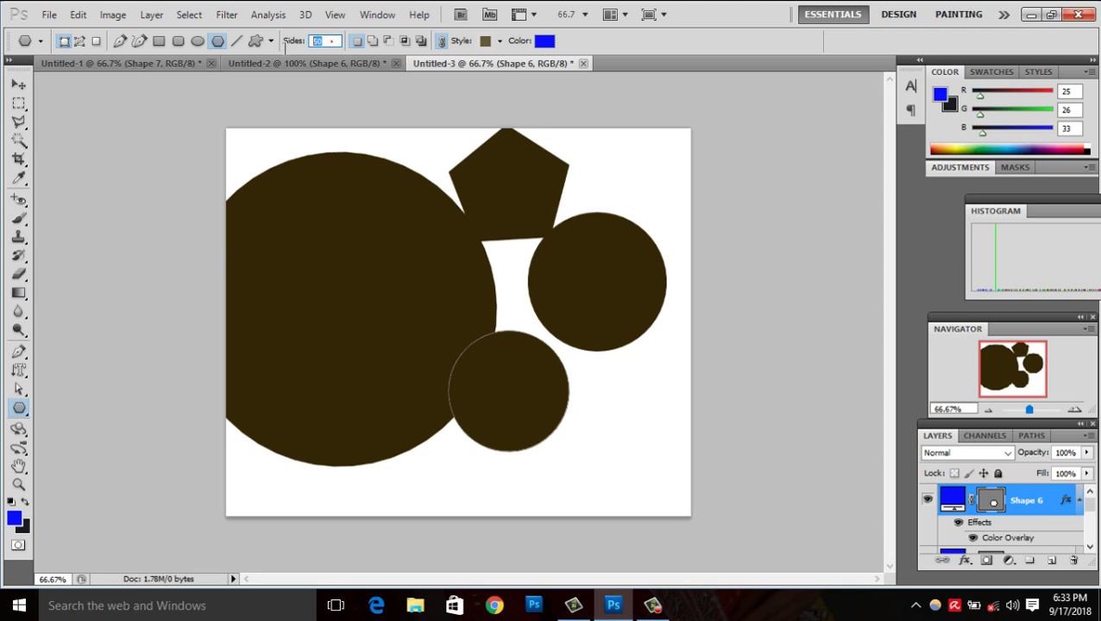
pyautogui.write('25')
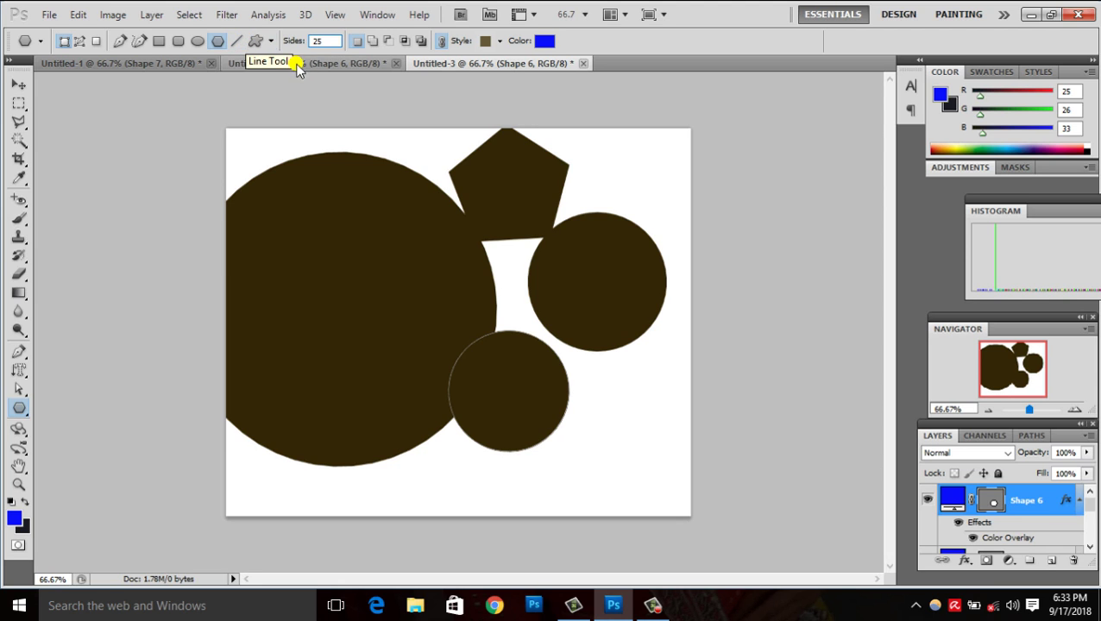
pyautogui.moveTo(586, 366)
pyautogui.mouseDown()
pyautogui.moveTo(644, 458)
pyautogui.moveTo(634, 444)
pyautogui.mouseUp()
pyautogui.click(328, 40)
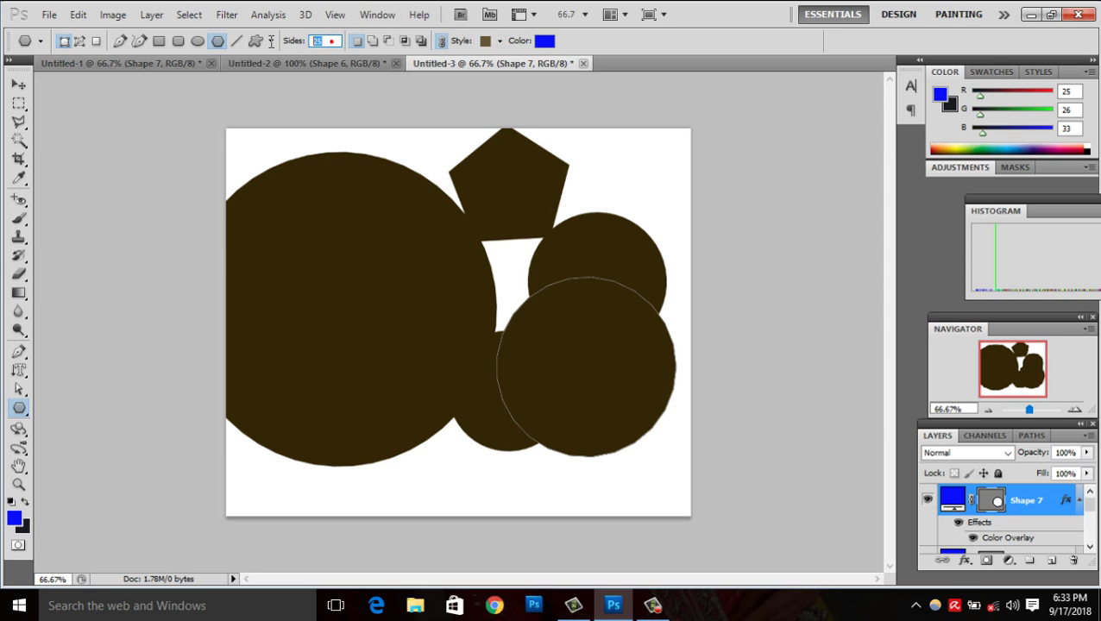
pyautogui.write('8')
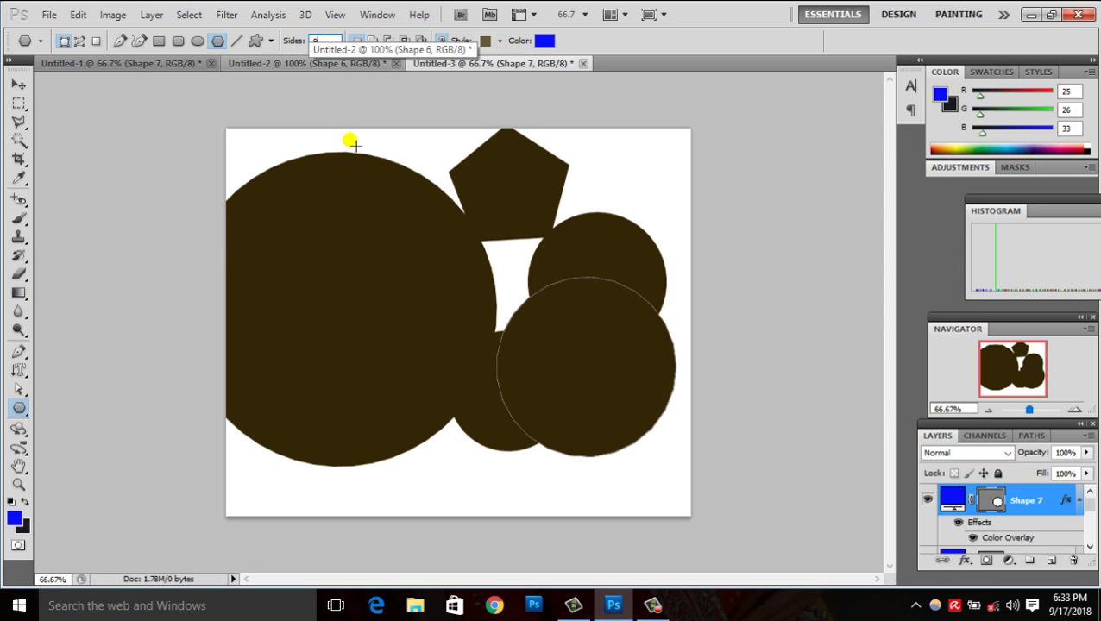
# - Draw two octagons and a large nine-sided polygon over the page, then create a new blank document
pyautogui.moveTo(352, 140)
pyautogui.mouseDown()
pyautogui.moveTo(386, 151)
pyautogui.moveTo(368, 155)
pyautogui.mouseUp()
pyautogui.moveTo(425, 330); pyautogui.dragTo(510, 519)
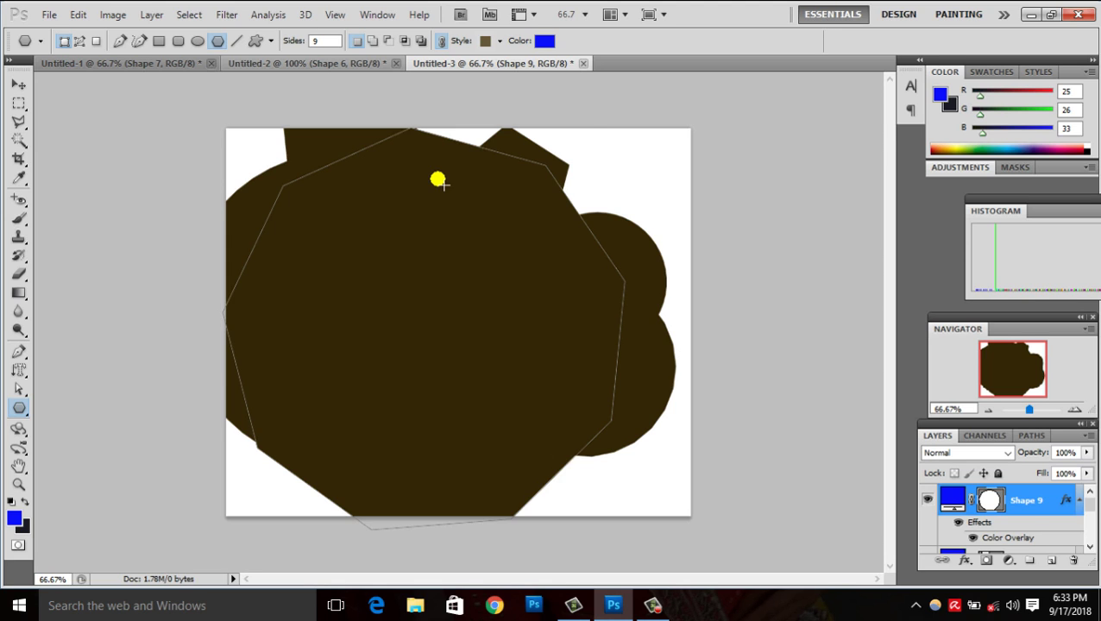
pyautogui.moveTo(438, 180); pyautogui.dragTo(212, 356)
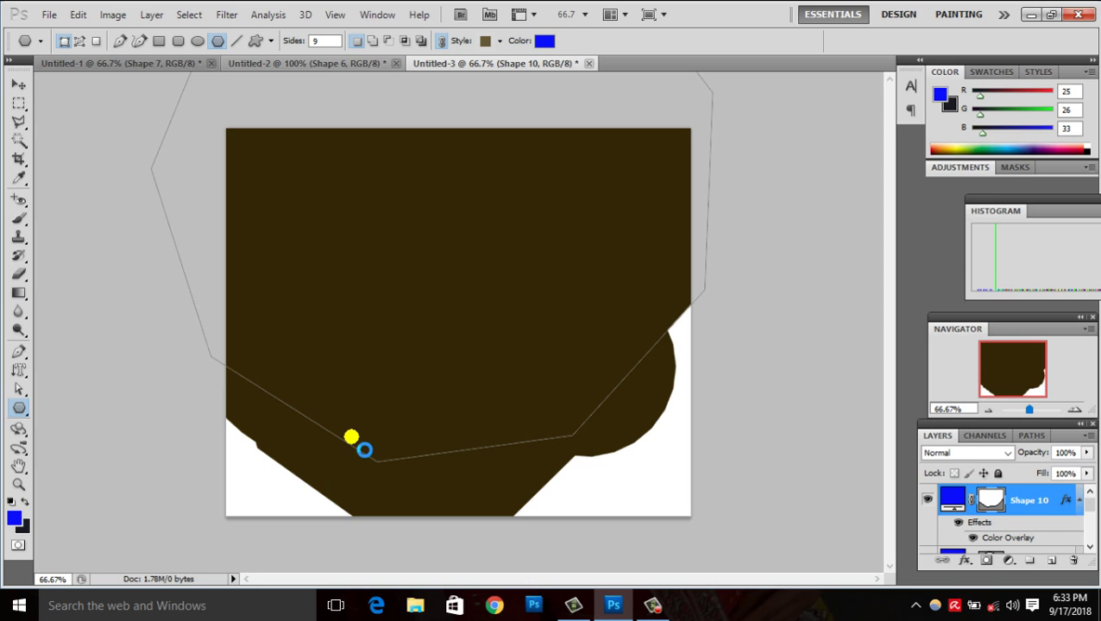
pyautogui.hotkey('ctrl', 'n')
pyautogui.press('Return')
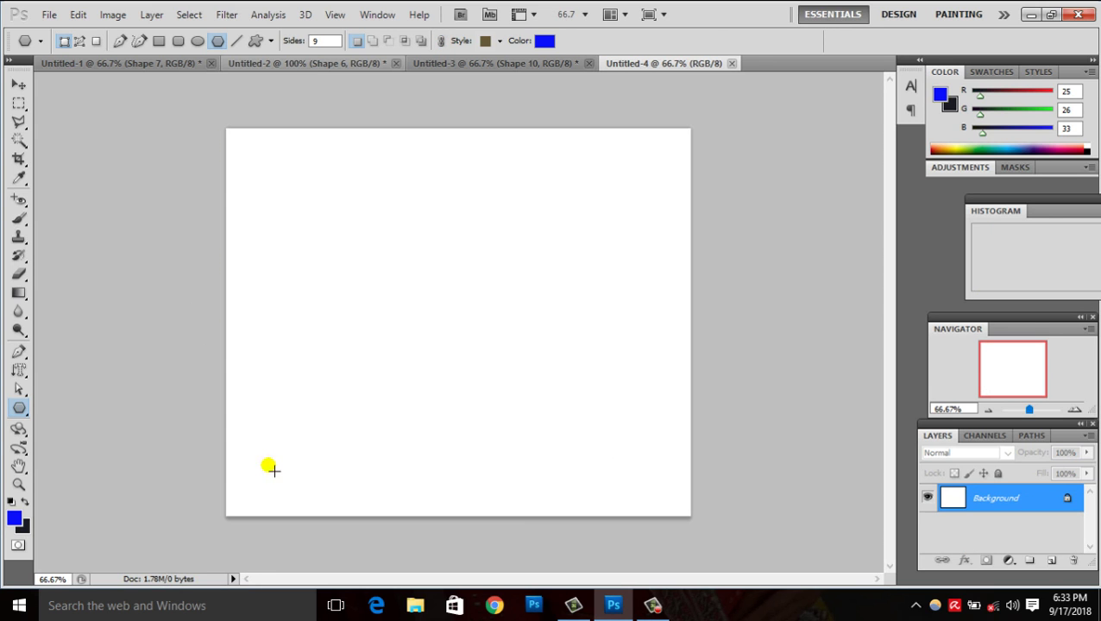
# - Switch to the Line Tool and draw two thin 1 px lines and a 20 px bar across the top
pyautogui.rightClick(25, 414)
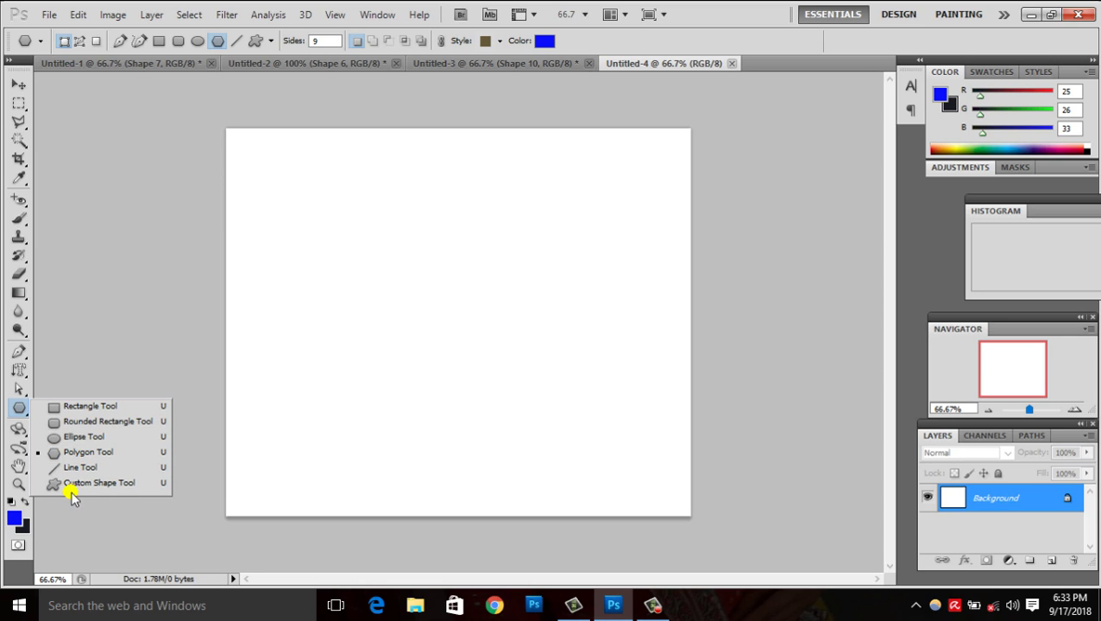
pyautogui.click(82, 475)
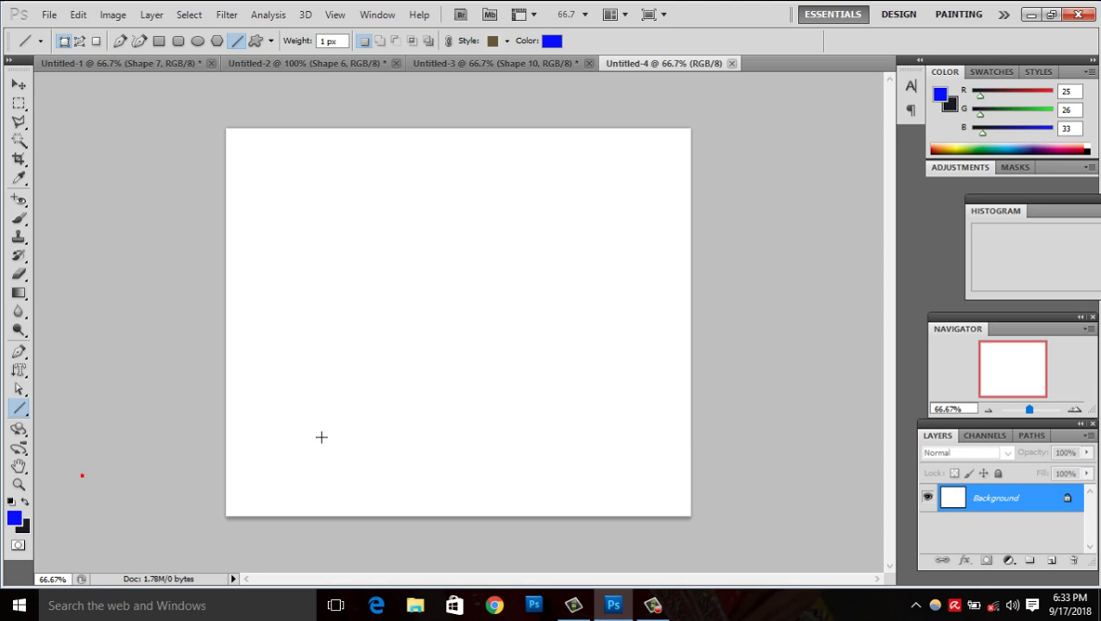
pyautogui.moveTo(309, 288)
pyautogui.mouseDown()
pyautogui.moveTo(618, 277)
pyautogui.moveTo(609, 283)
pyautogui.mouseUp()
pyautogui.moveTo(310, 333)
pyautogui.mouseDown()
pyautogui.moveTo(594, 383)
pyautogui.moveTo(621, 338)
pyautogui.mouseUp()
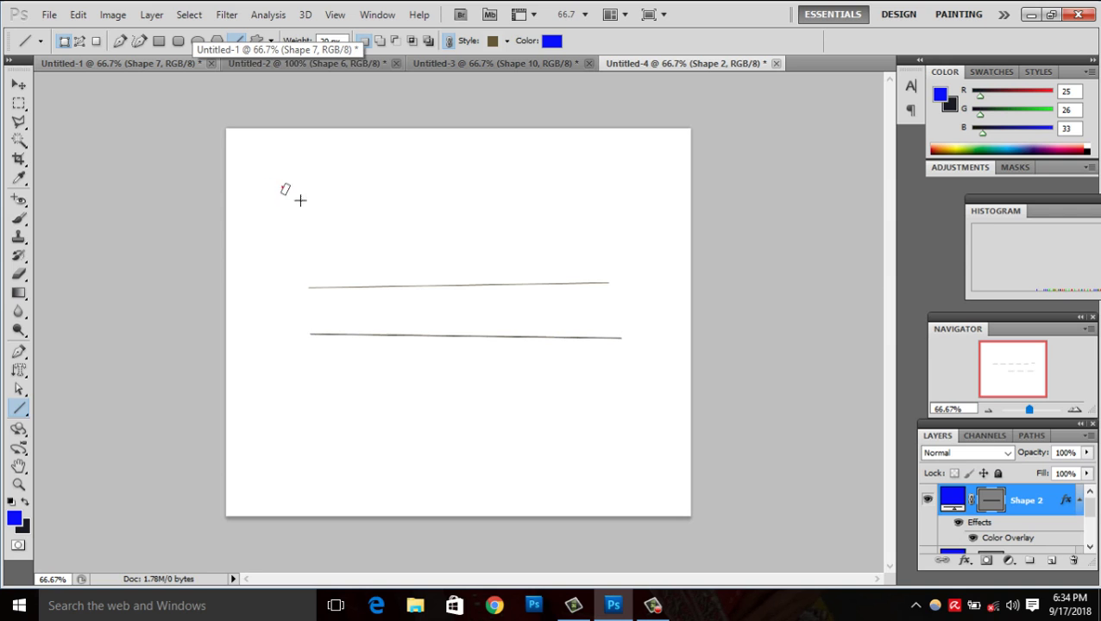
pyautogui.moveTo(283, 188); pyautogui.dragTo(590, 190)
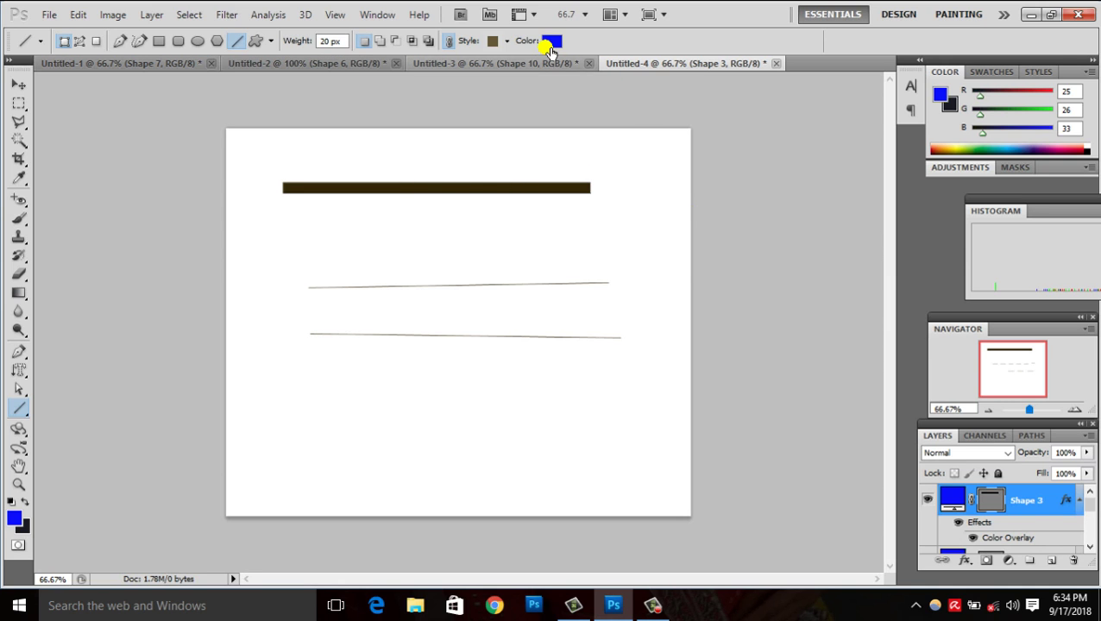
# - Draw a green 20 px diagonal bar and give it the blue rainbow gradient style
pyautogui.click(550, 41)
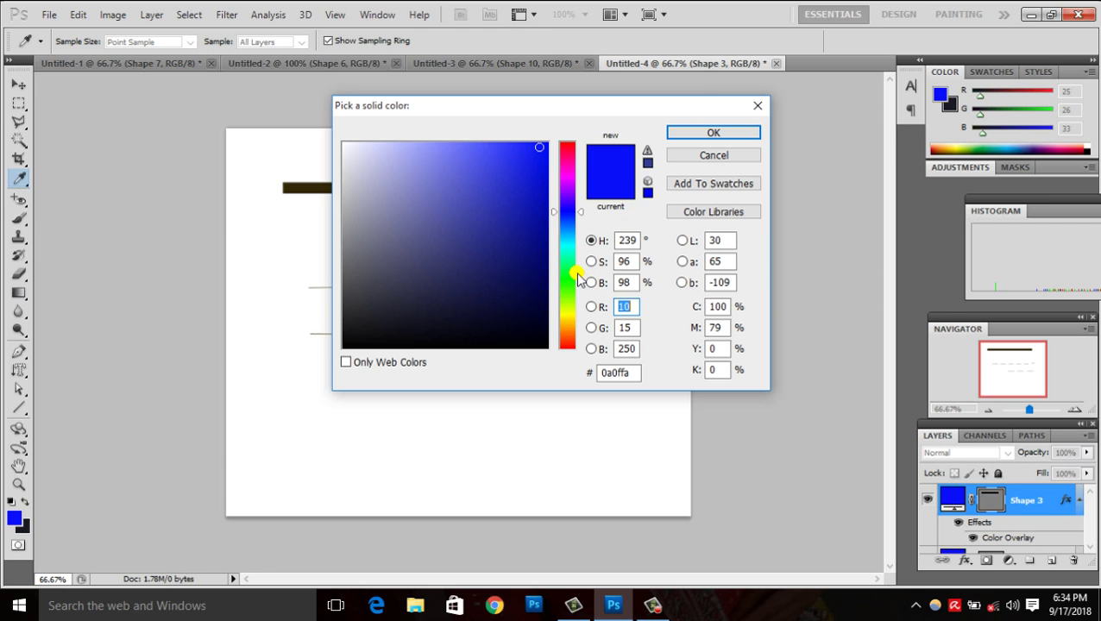
pyautogui.click(573, 269)
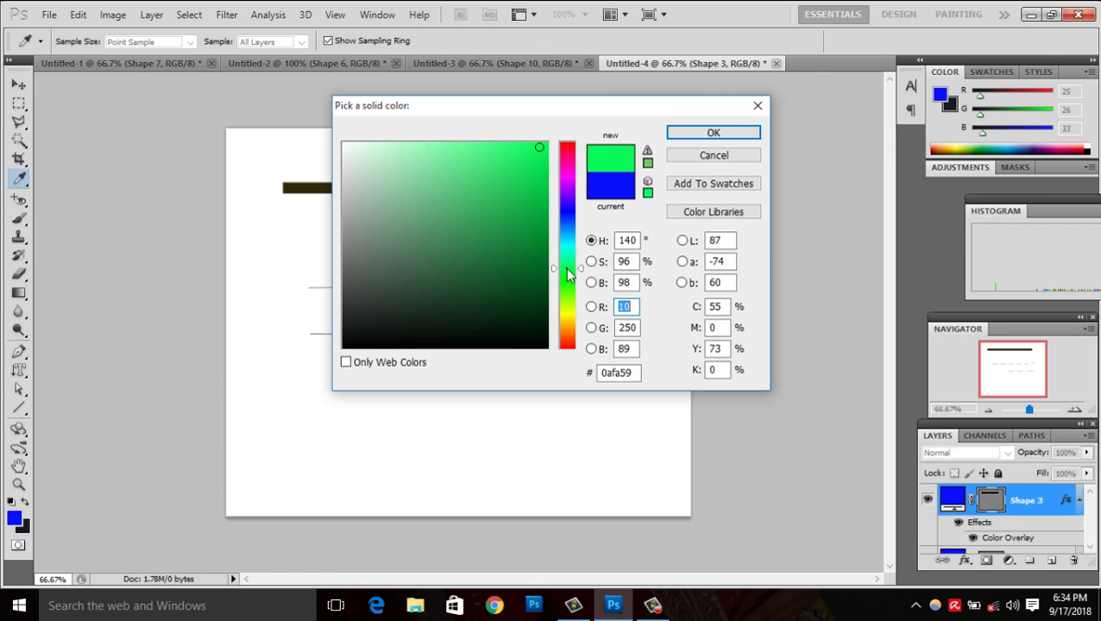
pyautogui.click(712, 134)
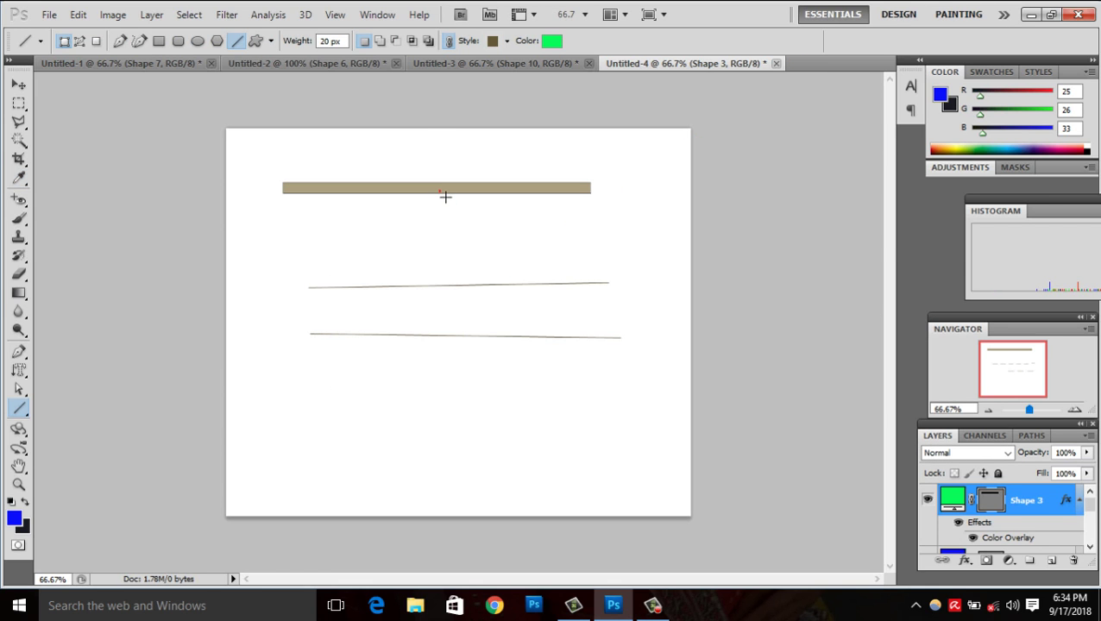
pyautogui.moveTo(285, 186); pyautogui.dragTo(578, 274)
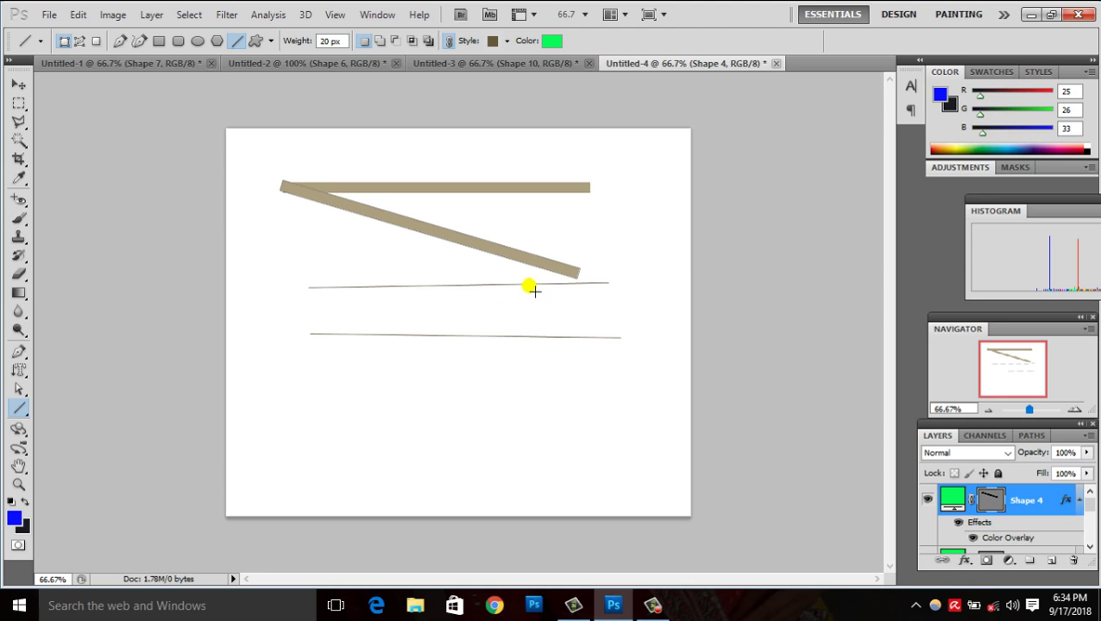
pyautogui.click(492, 44)
pyautogui.click(436, 95)
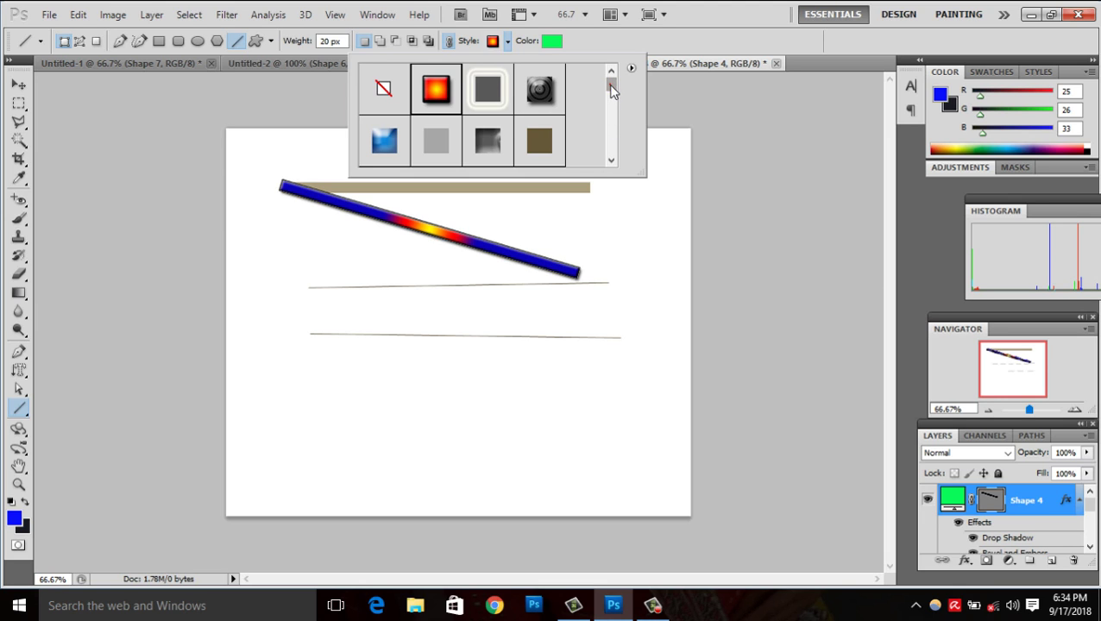
# - Restyle the diagonal bar with the fuzzy red preset after trying No Style and the rainbow gradient
pyautogui.click(384, 89)
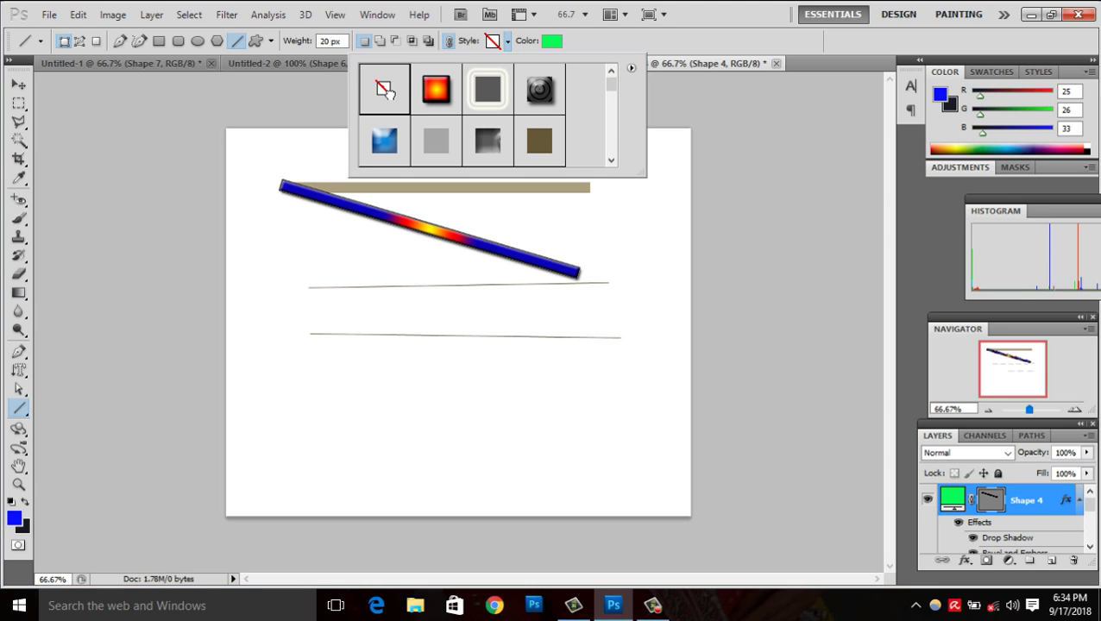
pyautogui.click(385, 91)
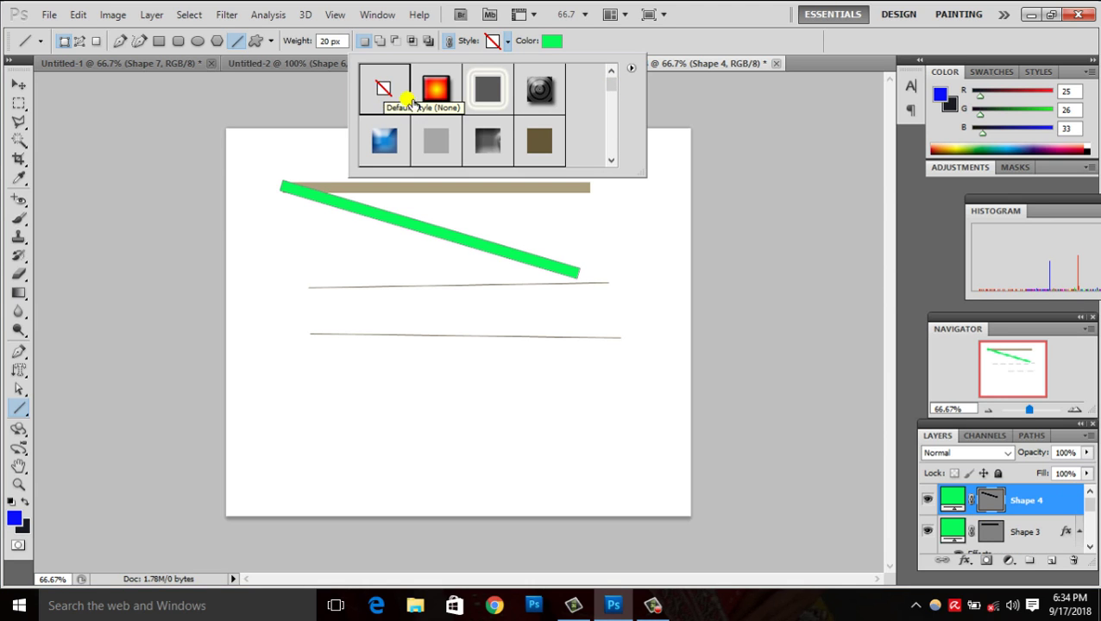
pyautogui.click(390, 96)
pyautogui.click(437, 104)
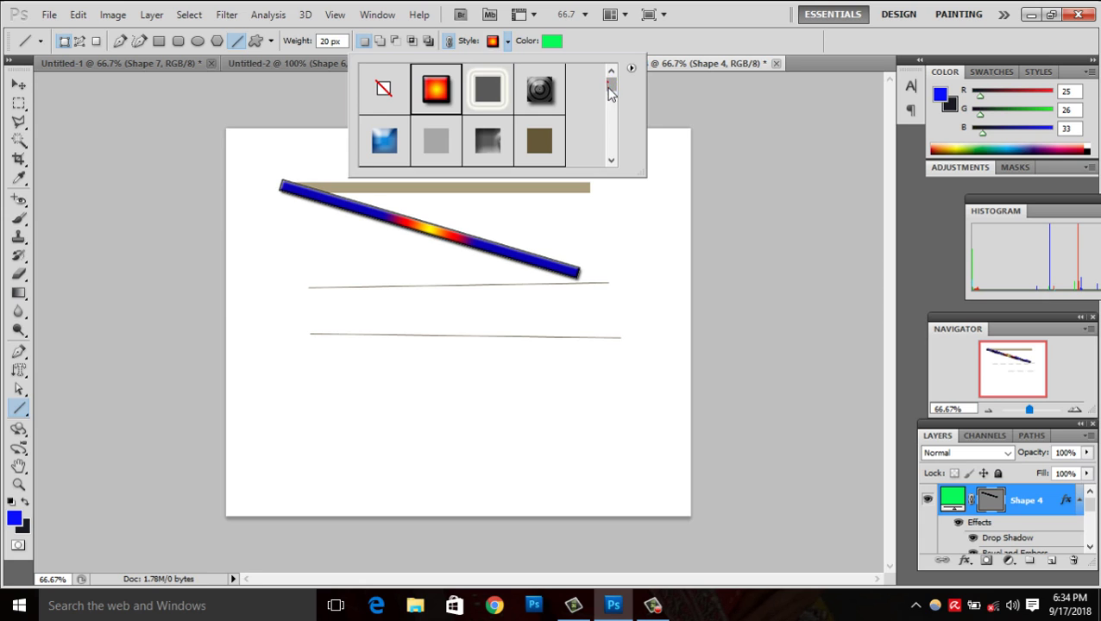
pyautogui.moveTo(610, 92); pyautogui.dragTo(610, 123)
pyautogui.click(540, 142)
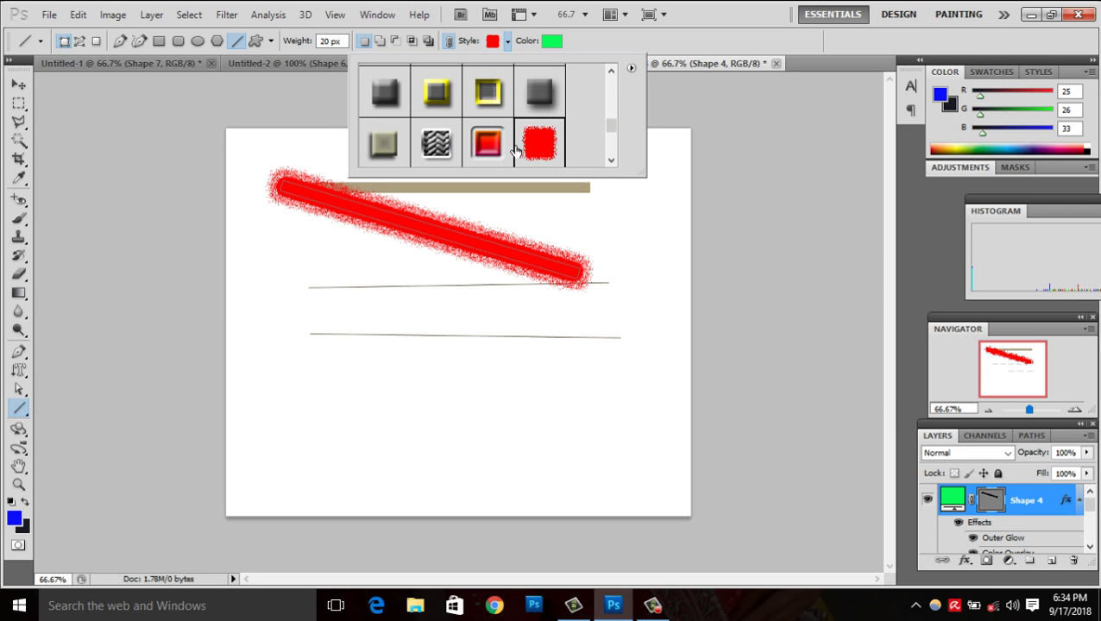
# - Draw two more fuzzy red diagonal lines, then create a new blank document
pyautogui.moveTo(333, 397)
pyautogui.mouseDown()
pyautogui.moveTo(546, 475)
pyautogui.moveTo(591, 473)
pyautogui.mouseUp()
pyautogui.moveTo(250, 282); pyautogui.dragTo(642, 410)
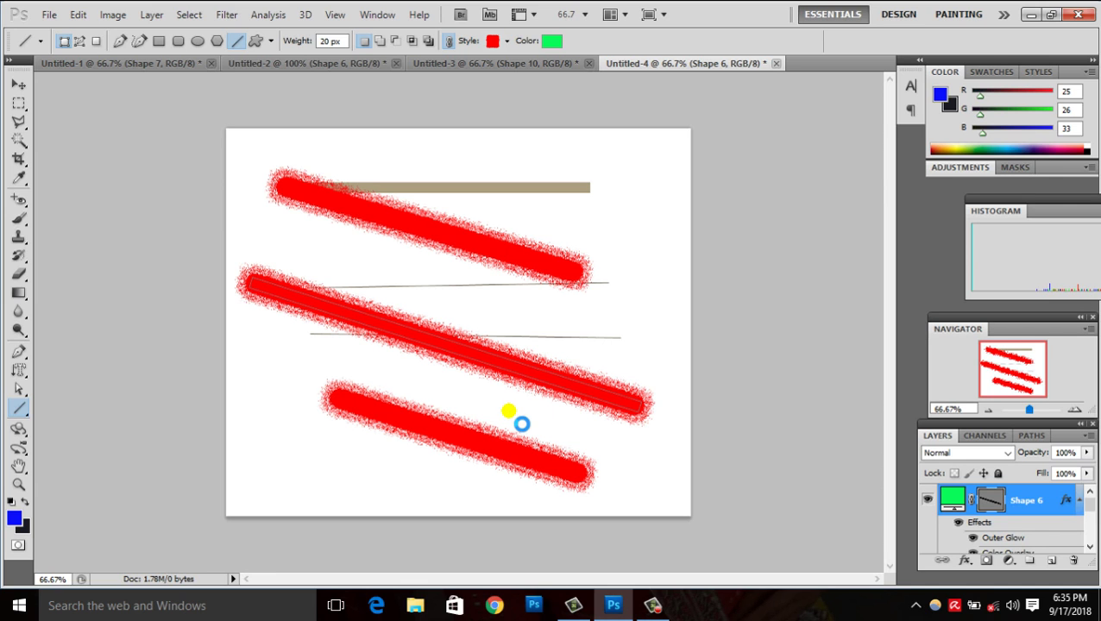
pyautogui.press('Return')
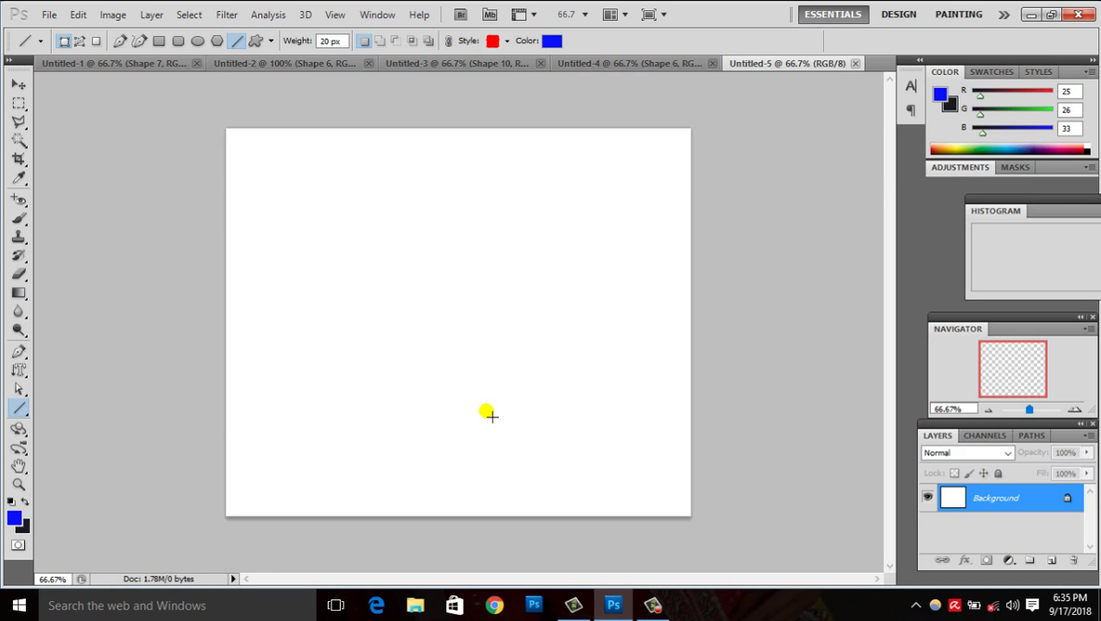
# - Switch to the Custom Shape Tool and draw two overlapping fuzzy red arrows
pyautogui.rightClick(26, 412)
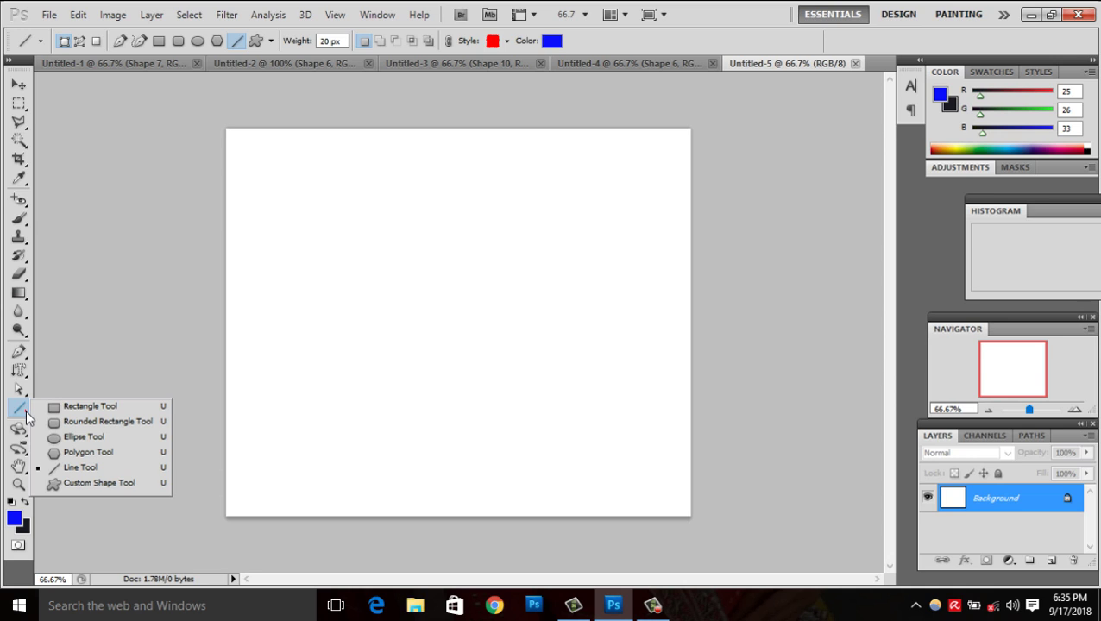
pyautogui.click(99, 485)
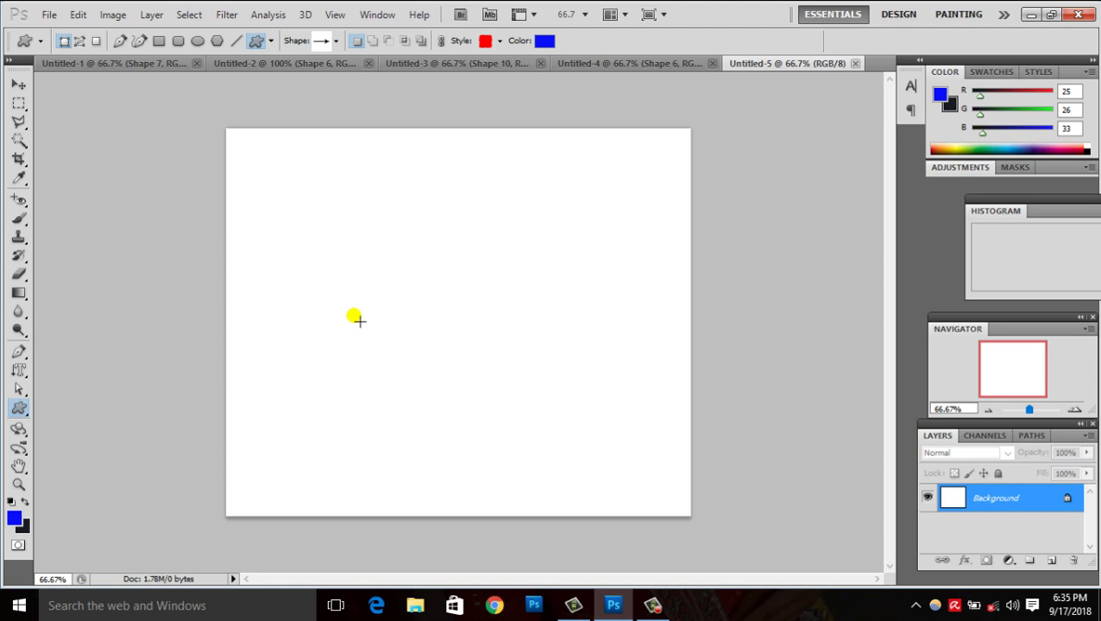
pyautogui.moveTo(302, 228); pyautogui.dragTo(543, 428)
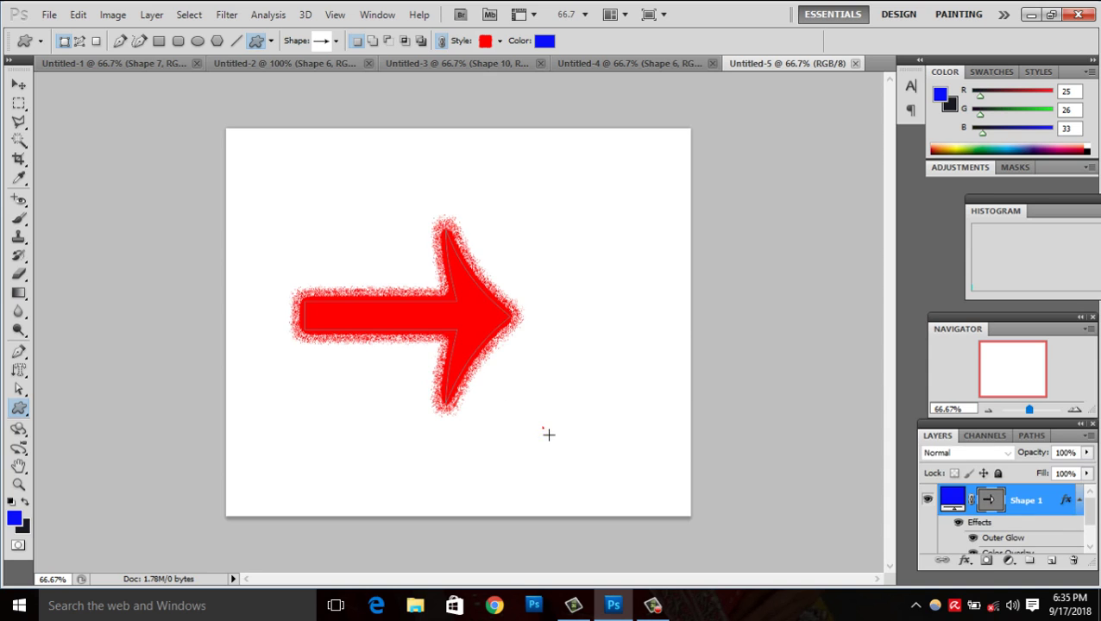
pyautogui.moveTo(333, 177); pyautogui.dragTo(562, 314)
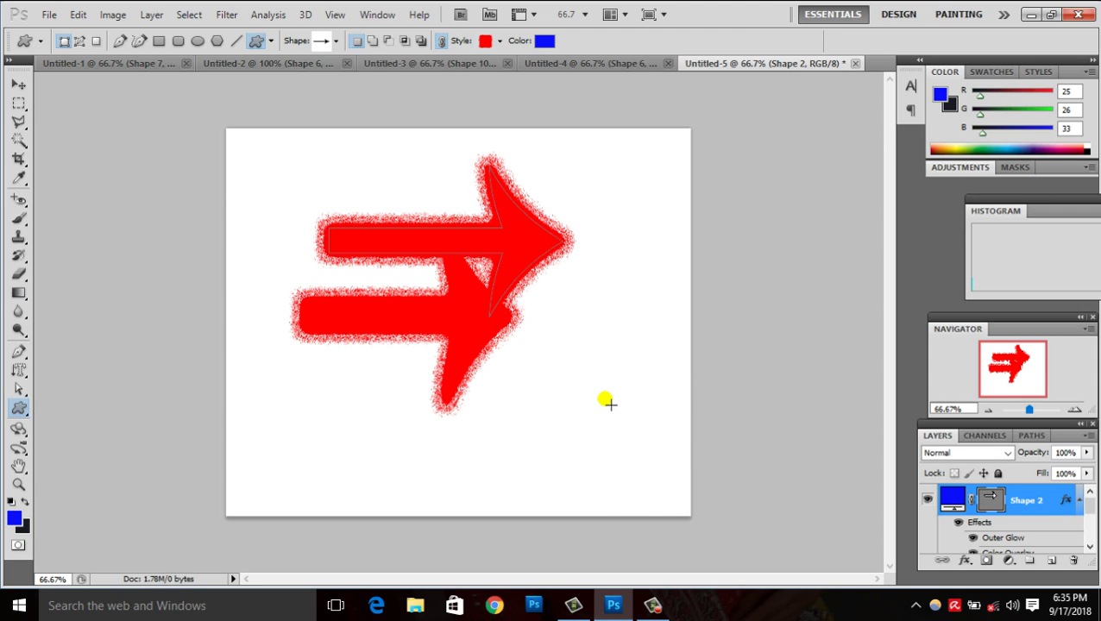
# - Undo both arrows and draw a fuzzy red heart custom shape in the upper left
pyautogui.hotkey('ctrl', 'alt', 'z')
pyautogui.hotkey('ctrl', 'alt', 'z')
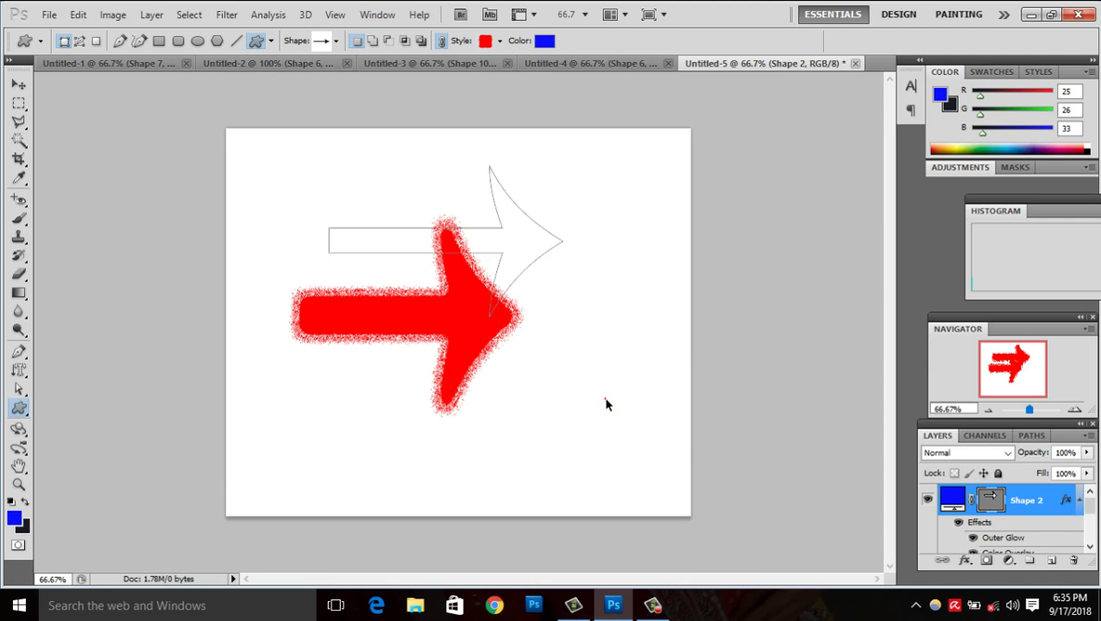
pyautogui.hotkey('ctrl', 'alt', 'z')
pyautogui.hotkey('ctrl', 'alt', 'z')
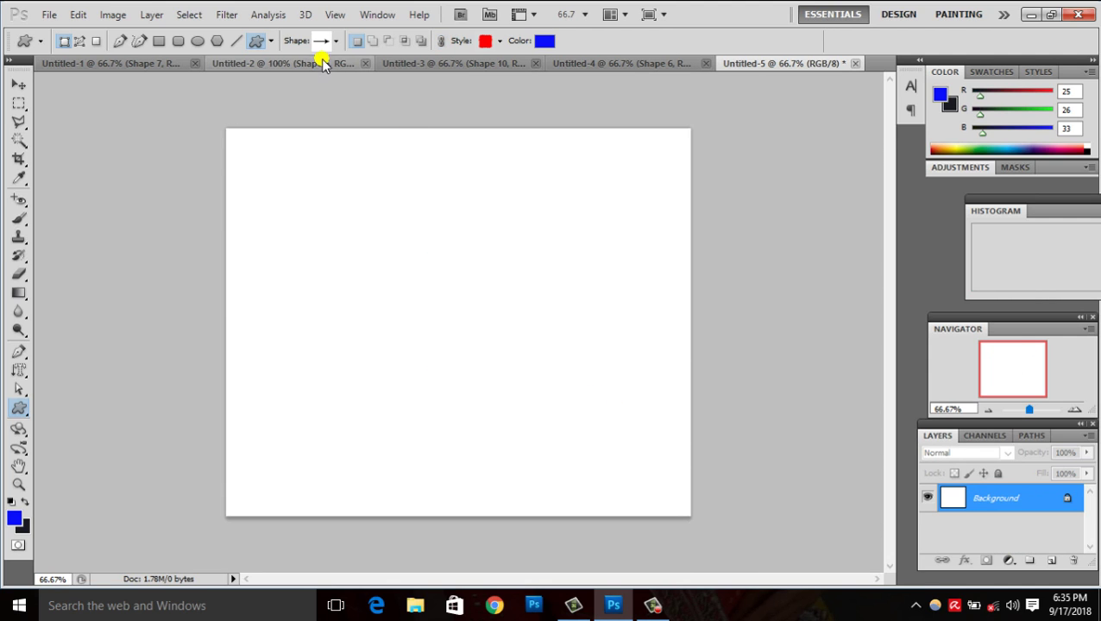
pyautogui.click(321, 42)
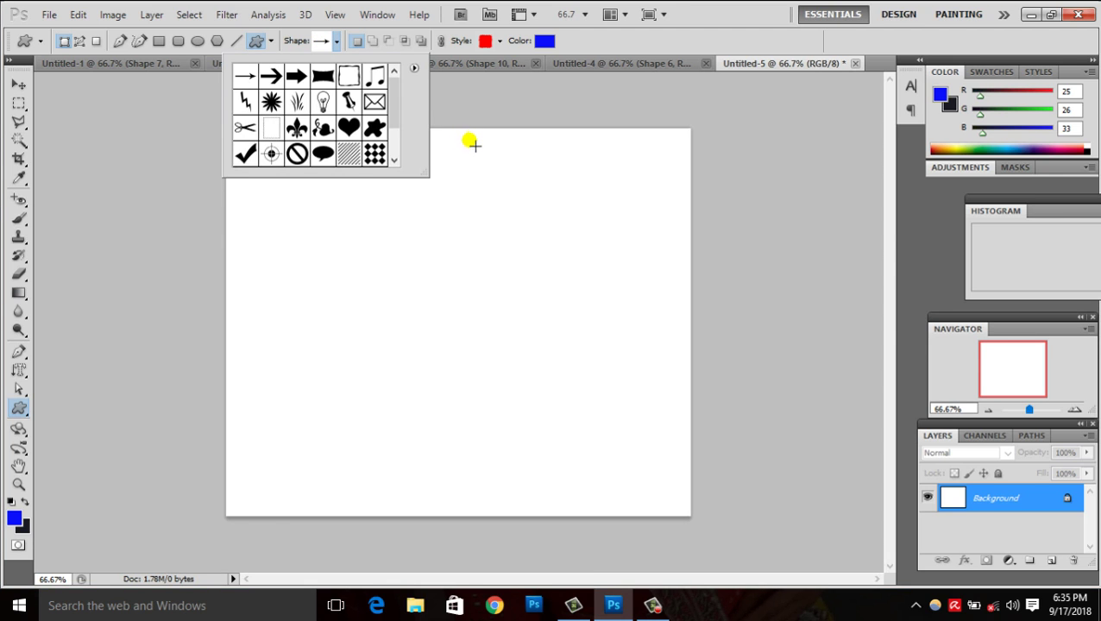
pyautogui.scroll(-3, 399, 116)
pyautogui.scroll(3, 397, 112)
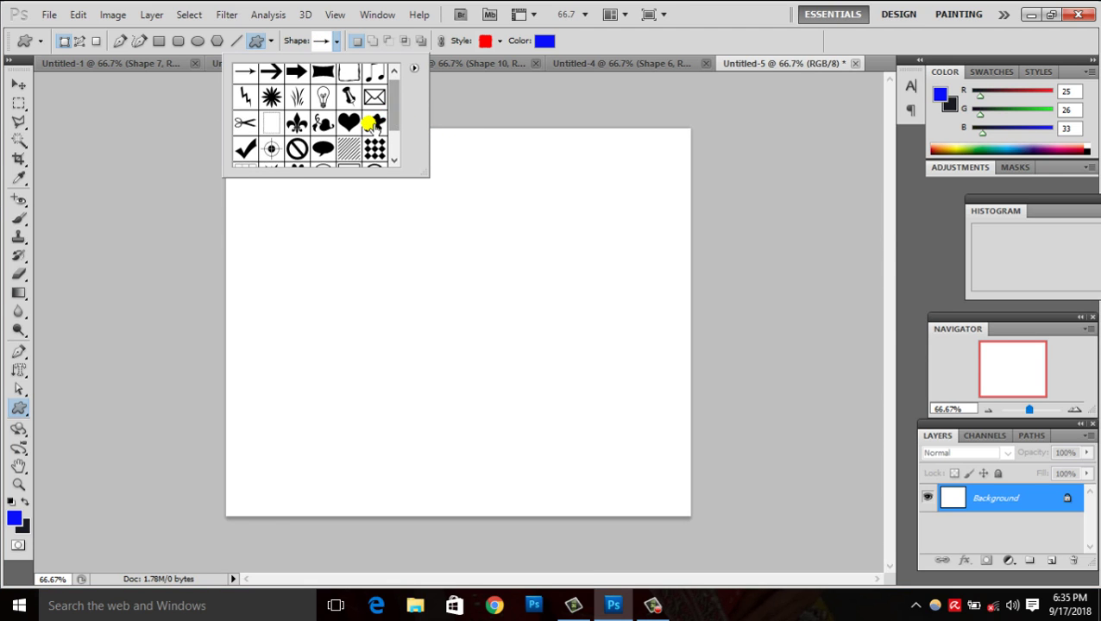
pyautogui.click(349, 123)
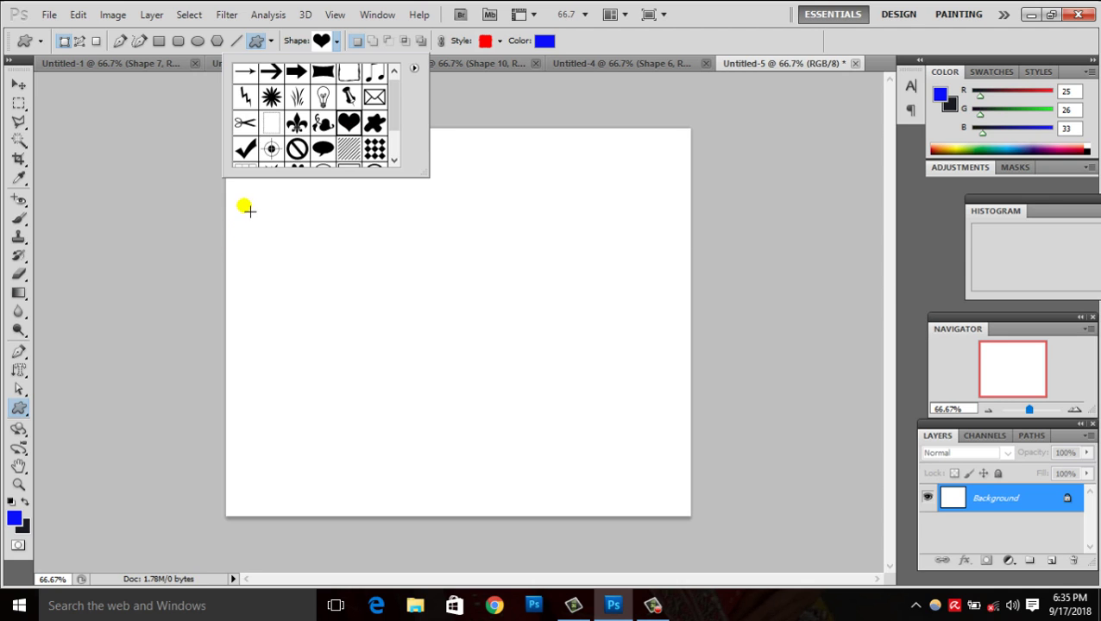
pyautogui.moveTo(247, 210); pyautogui.dragTo(422, 353)
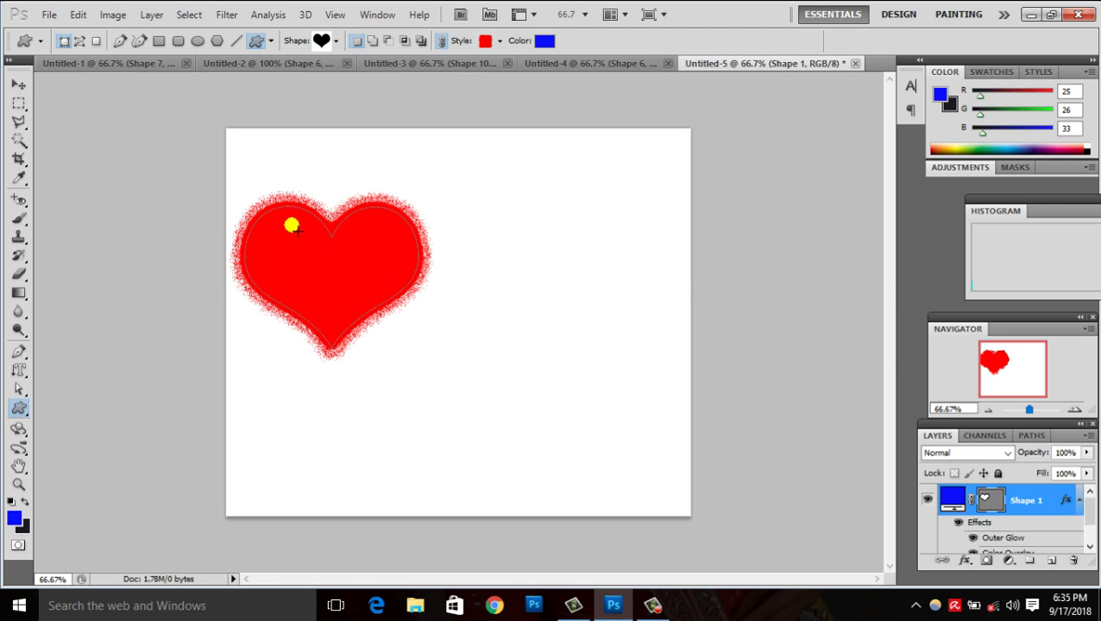
# - Check the heart's colour in the Color picker and cancel without changing it
pyautogui.click(546, 40)
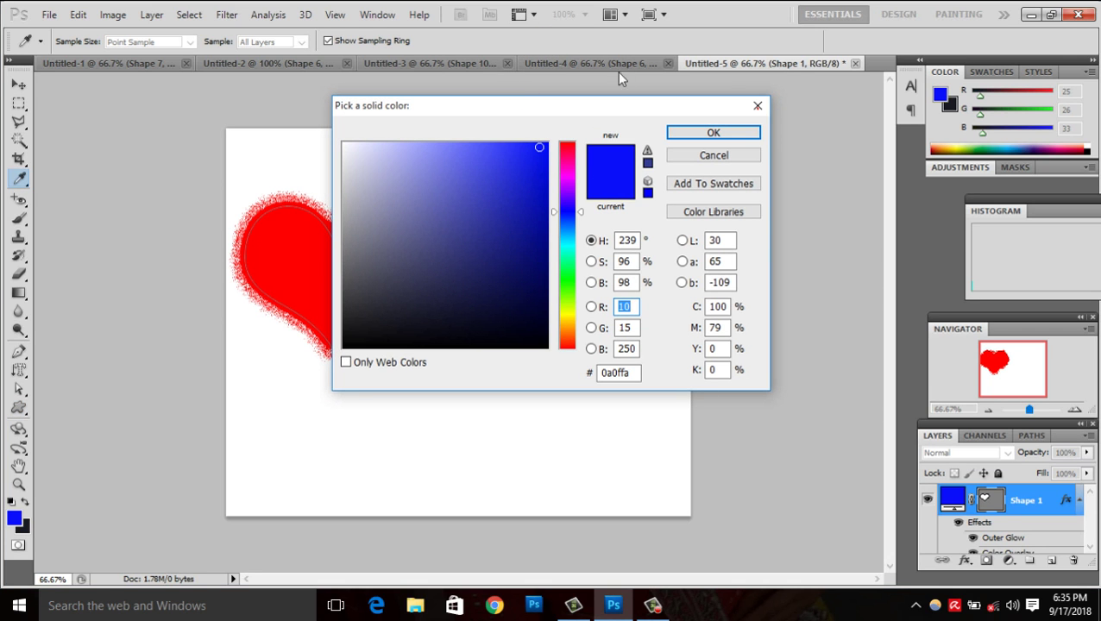
pyautogui.click(725, 157)
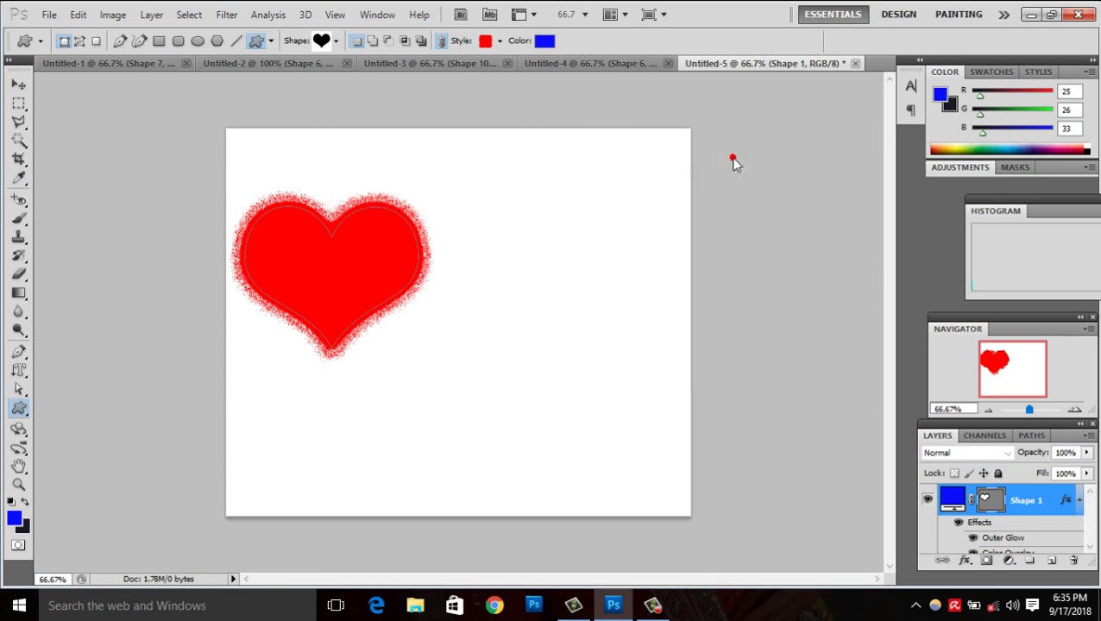
pyautogui.click(498, 40)
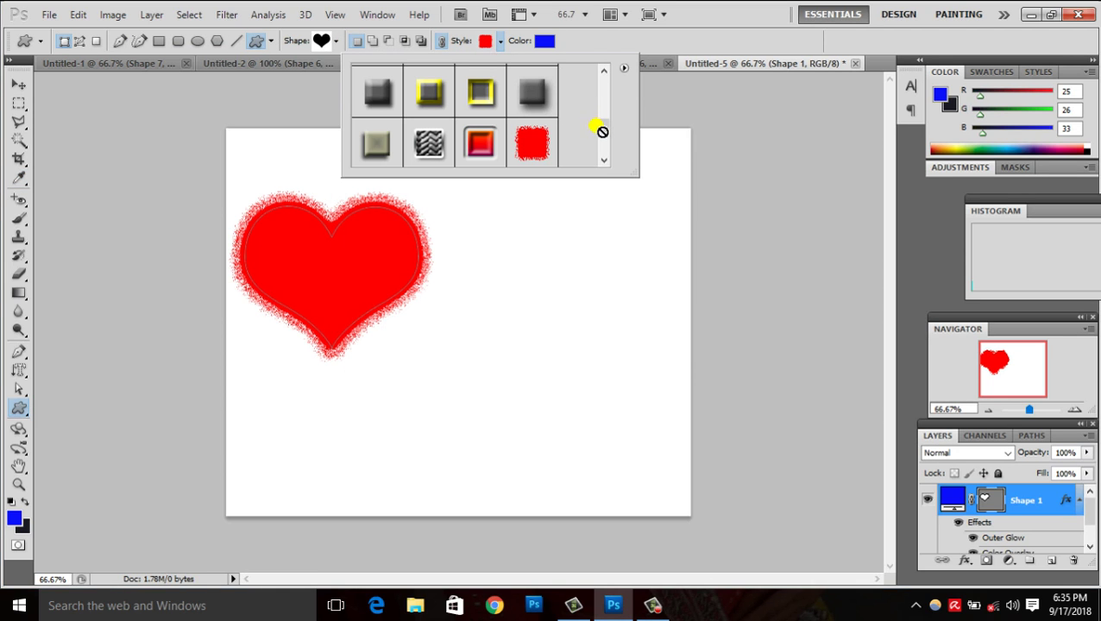
# - Try the chrome bevel, yellow-orange glow and glossy blue style presets on the heart
pyautogui.moveTo(606, 138); pyautogui.dragTo(606, 155)
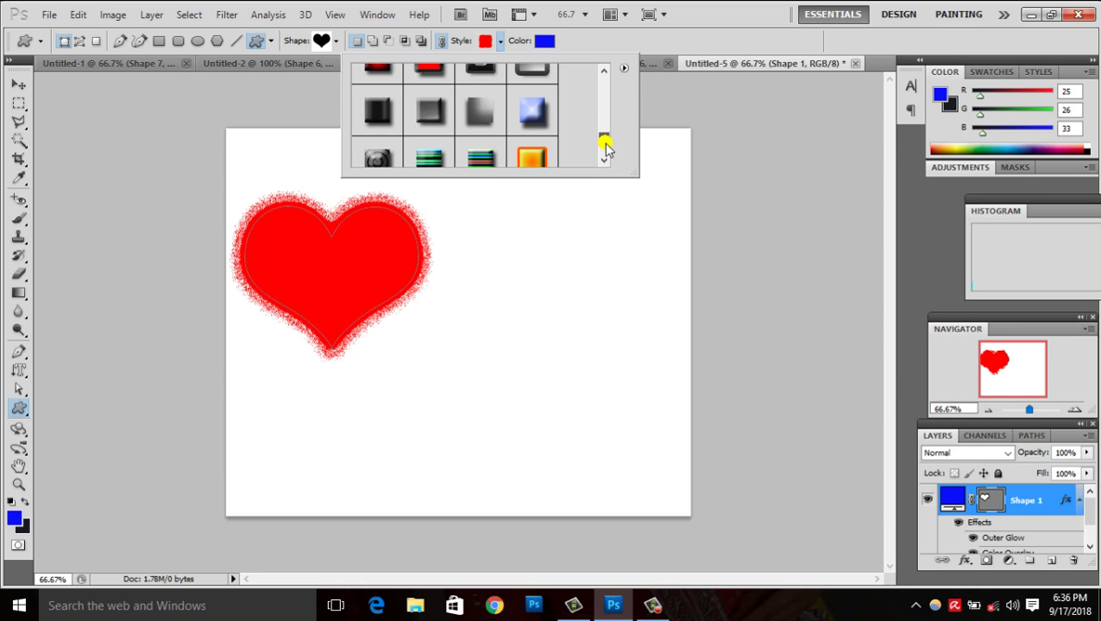
pyautogui.moveTo(607, 155); pyautogui.dragTo(604, 149)
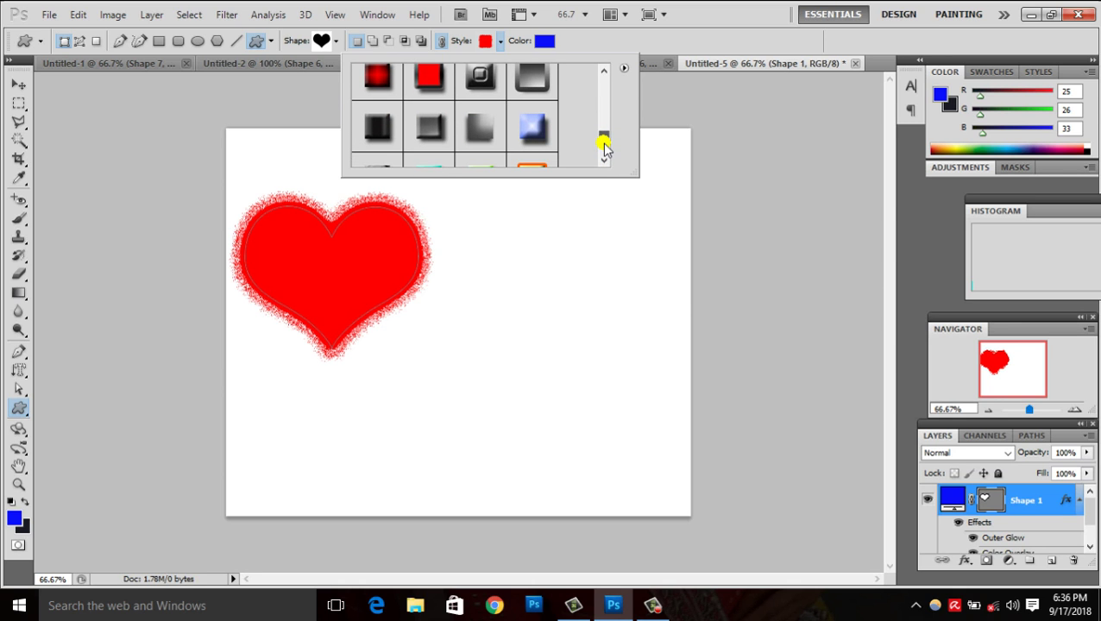
pyautogui.click(483, 79)
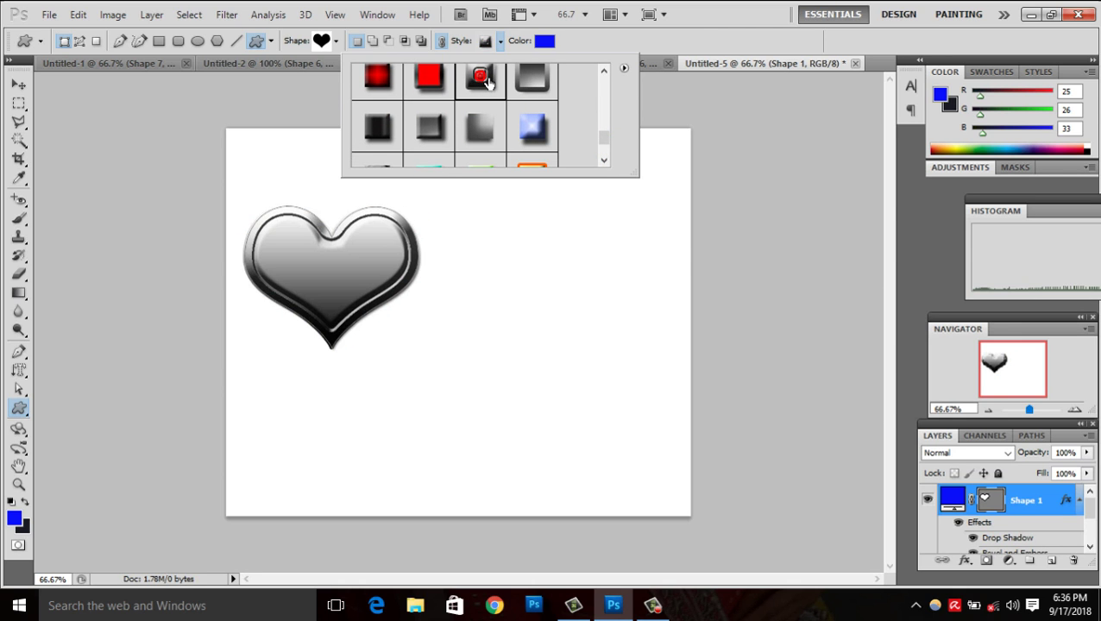
pyautogui.moveTo(597, 162); pyautogui.dragTo(604, 155)
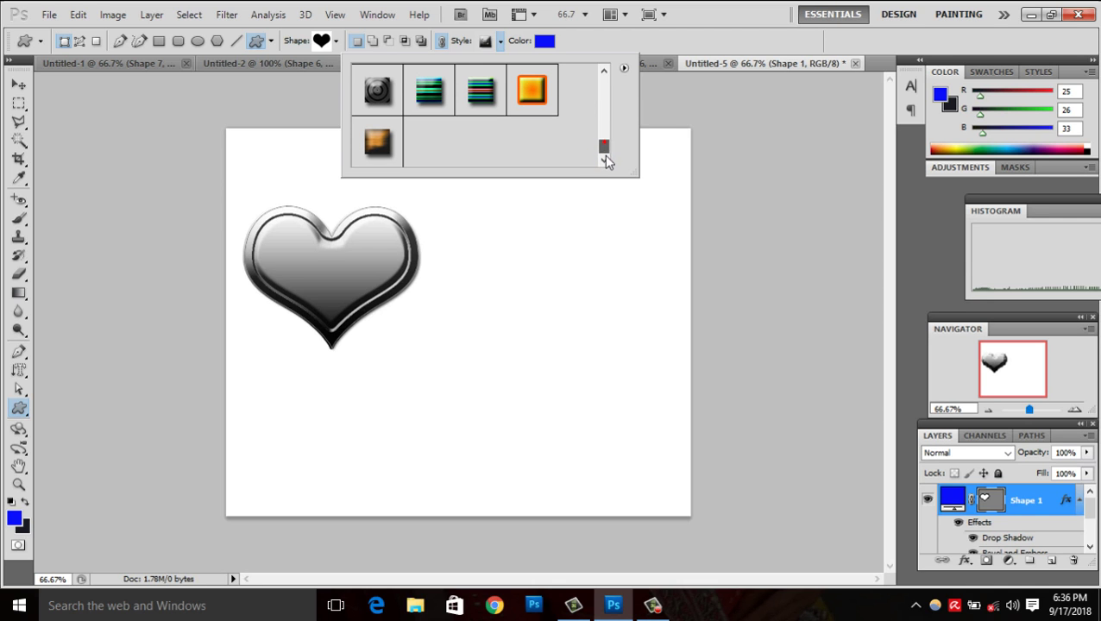
pyautogui.click(535, 111)
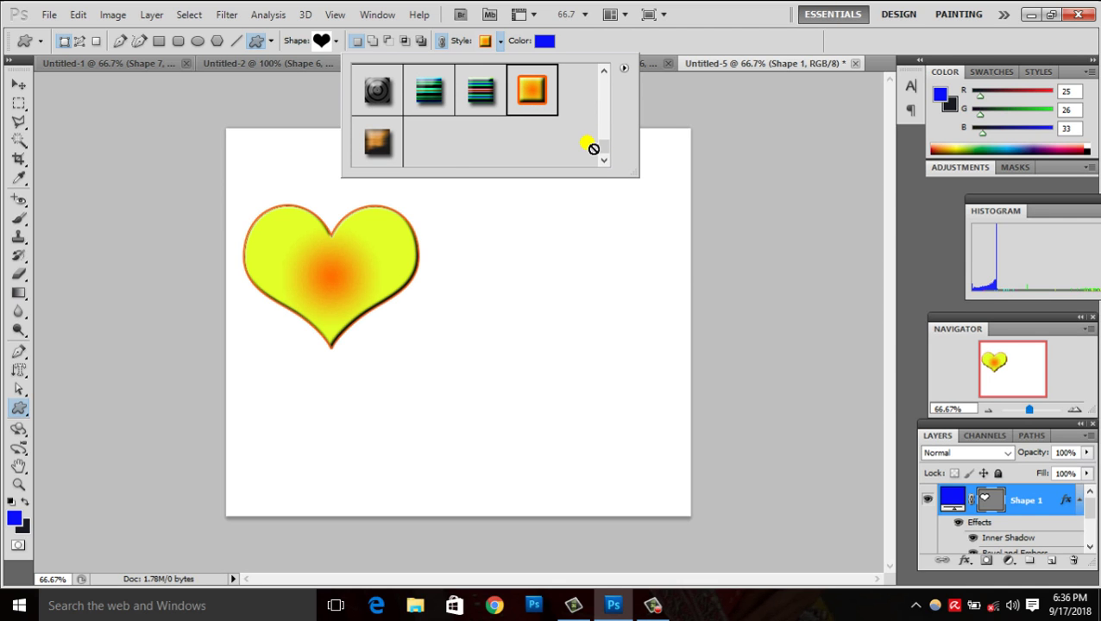
pyautogui.moveTo(604, 152); pyautogui.dragTo(602, 92)
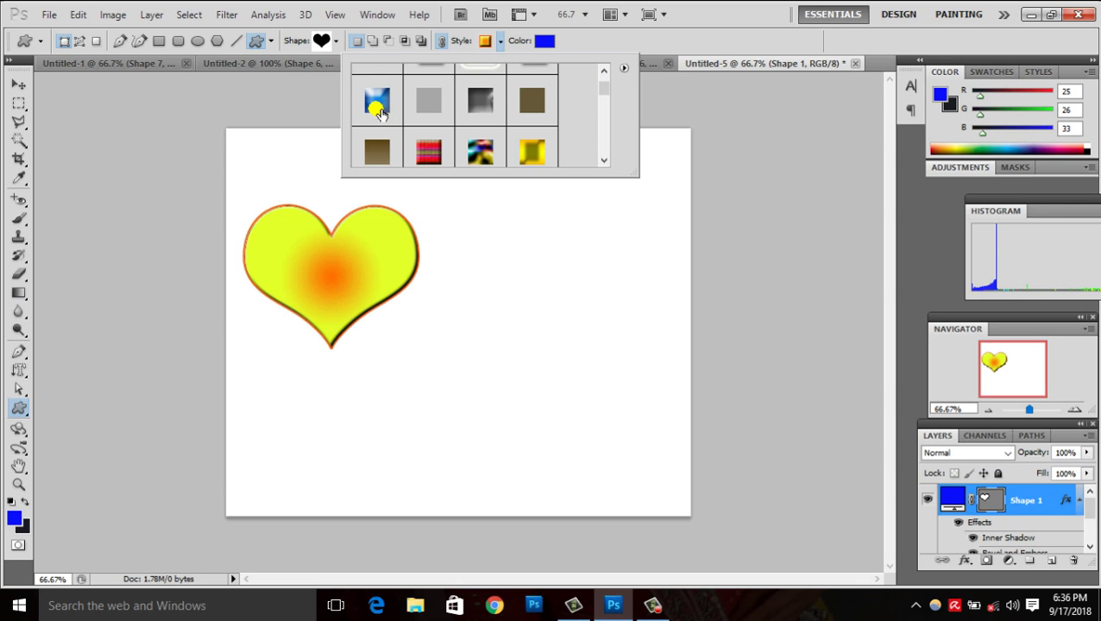
pyautogui.click(377, 102)
pyautogui.click(606, 104)
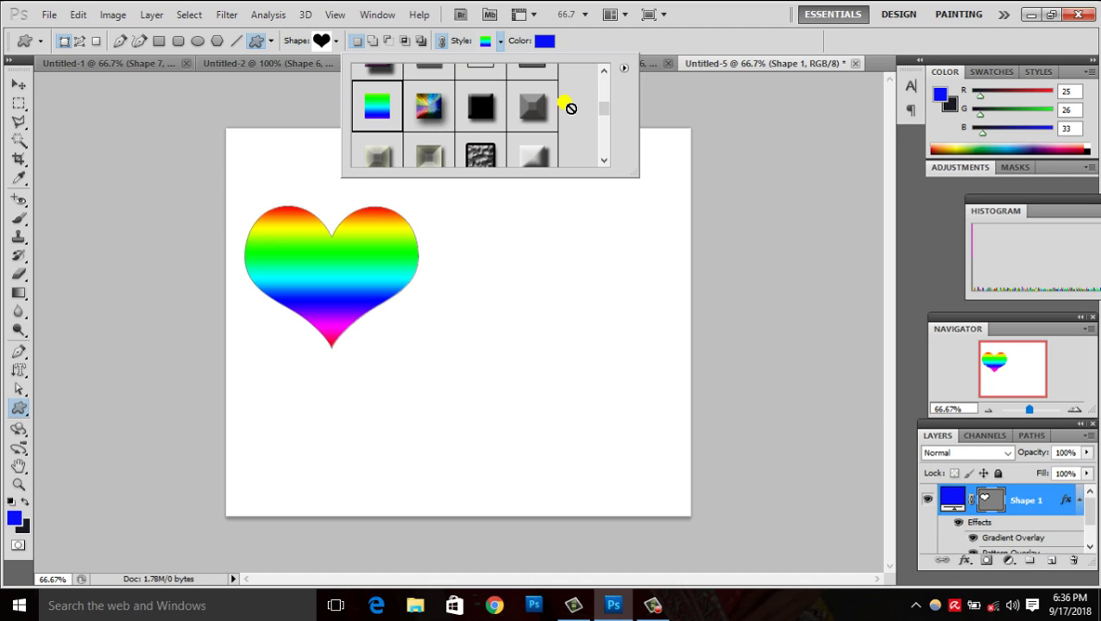
# - Try the red bevel and striped presets, then settle on the dark style with blue rings
pyautogui.moveTo(600, 108); pyautogui.dragTo(601, 142)
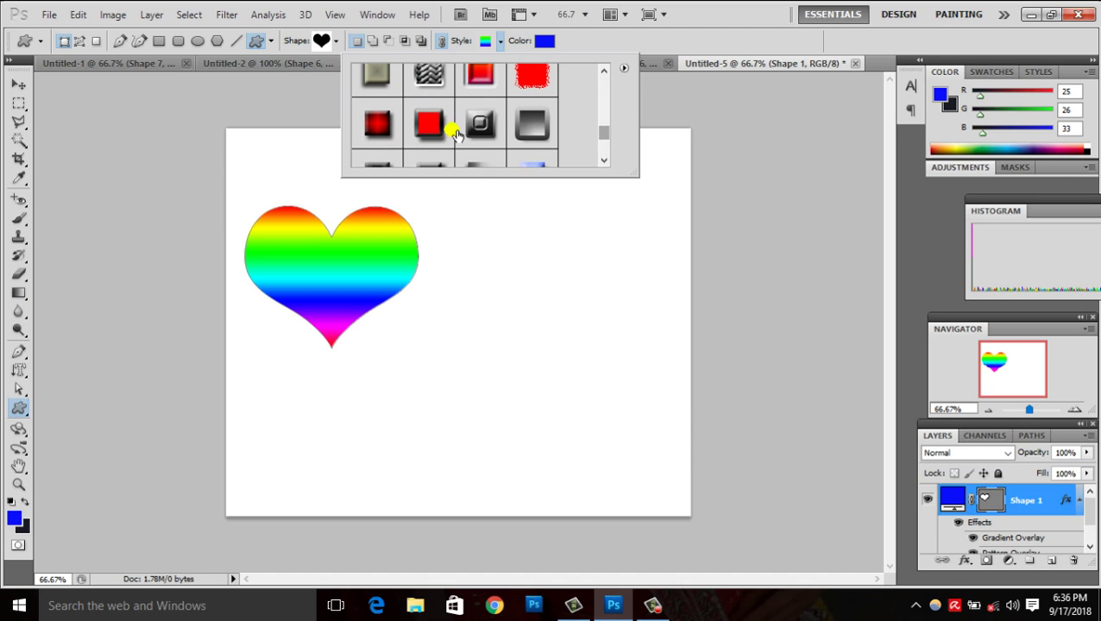
pyautogui.click(428, 123)
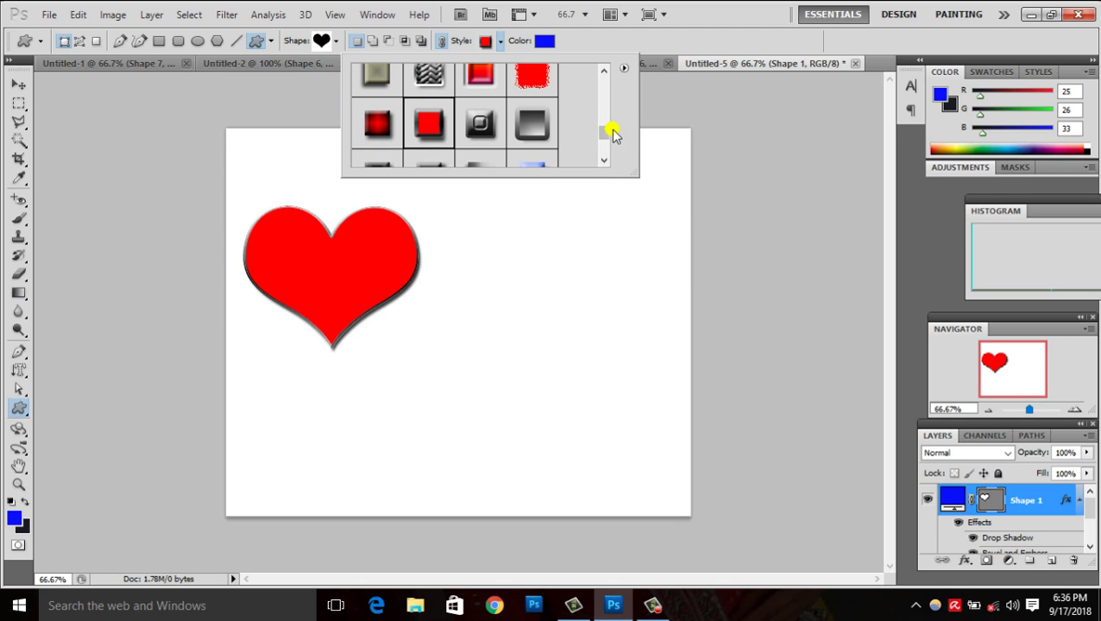
pyautogui.moveTo(603, 133); pyautogui.dragTo(602, 148)
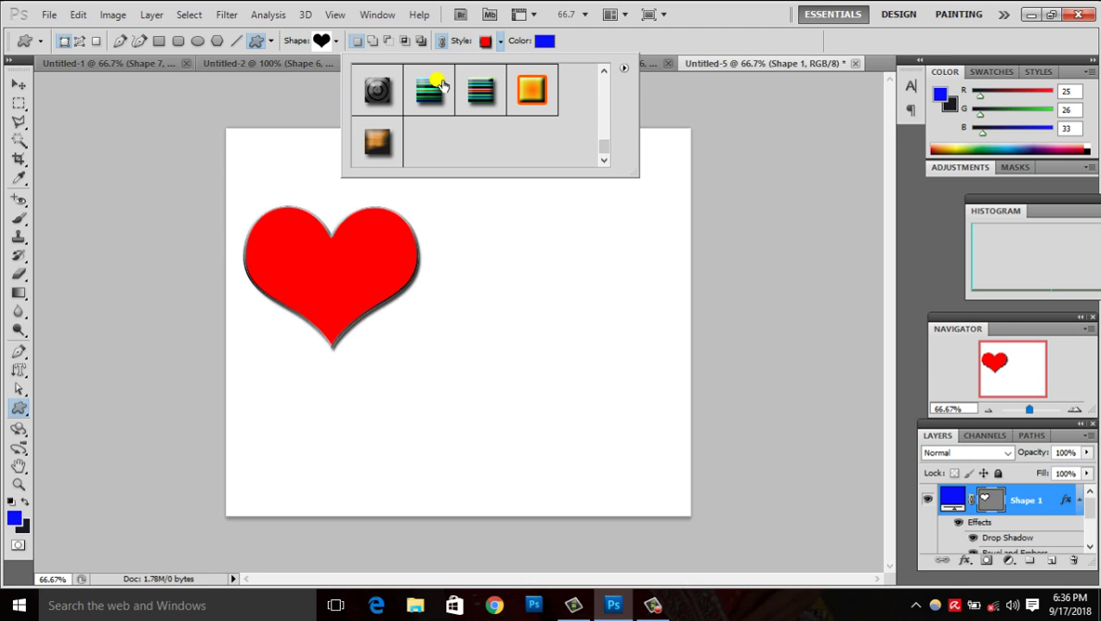
pyautogui.click(440, 88)
pyautogui.click(479, 92)
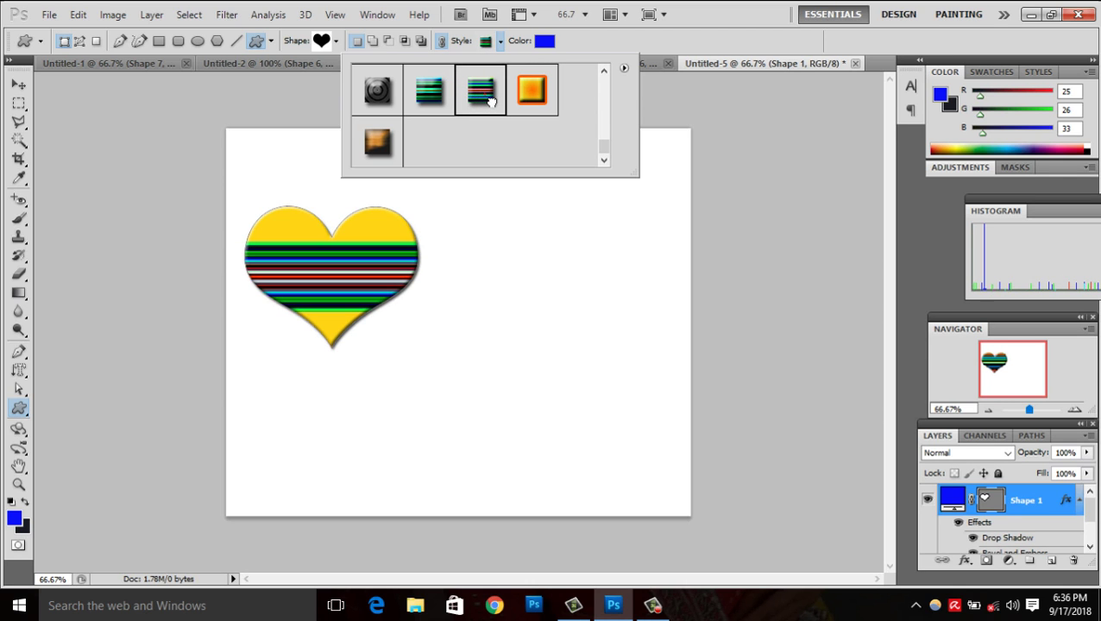
pyautogui.click(379, 93)
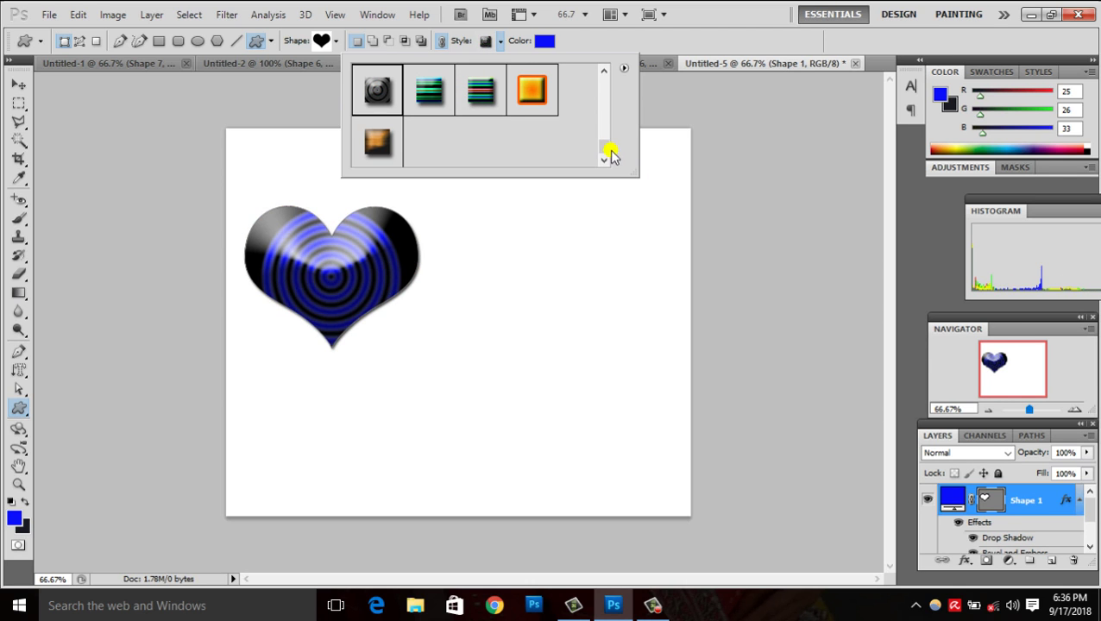
pyautogui.click(673, 105)
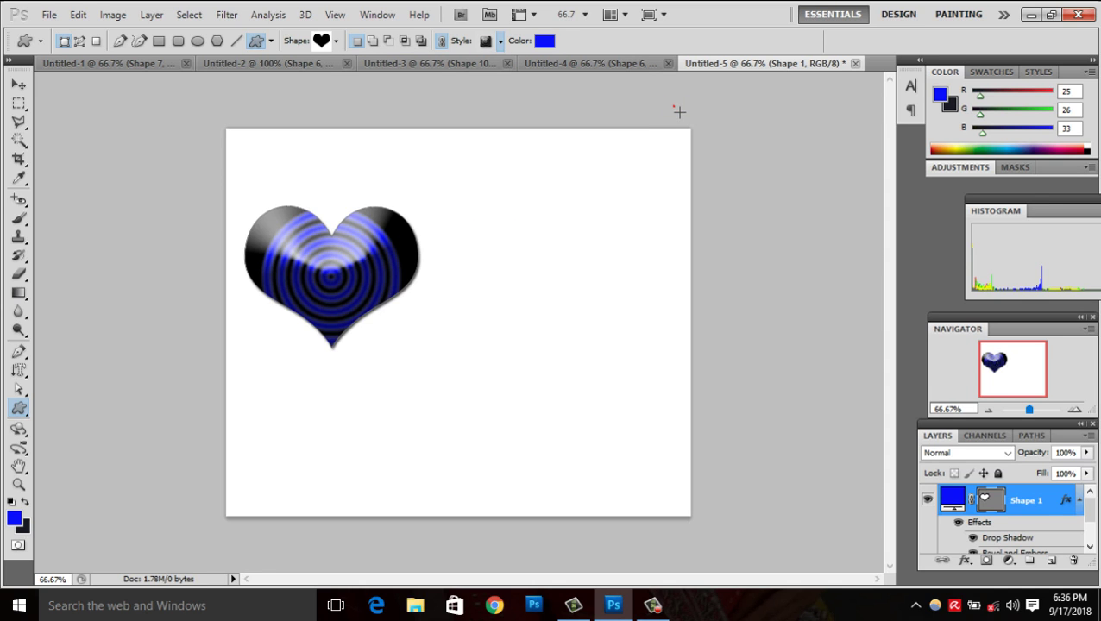
# - Append the Frames library to the custom shape presets, keeping the existing shapes
pyautogui.click(325, 43)
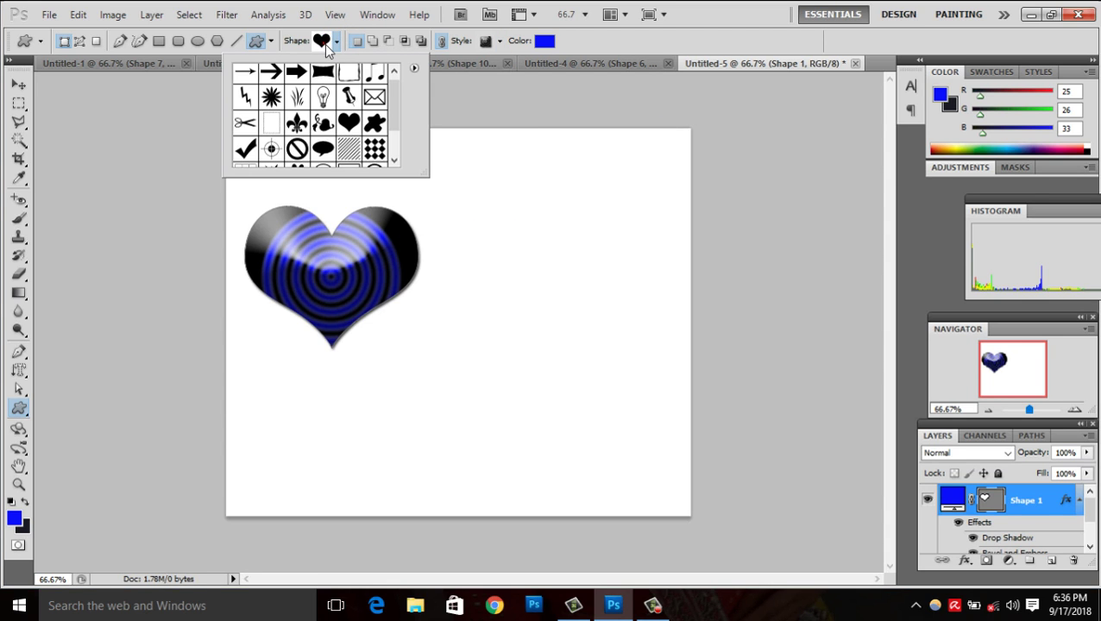
pyautogui.click(415, 70)
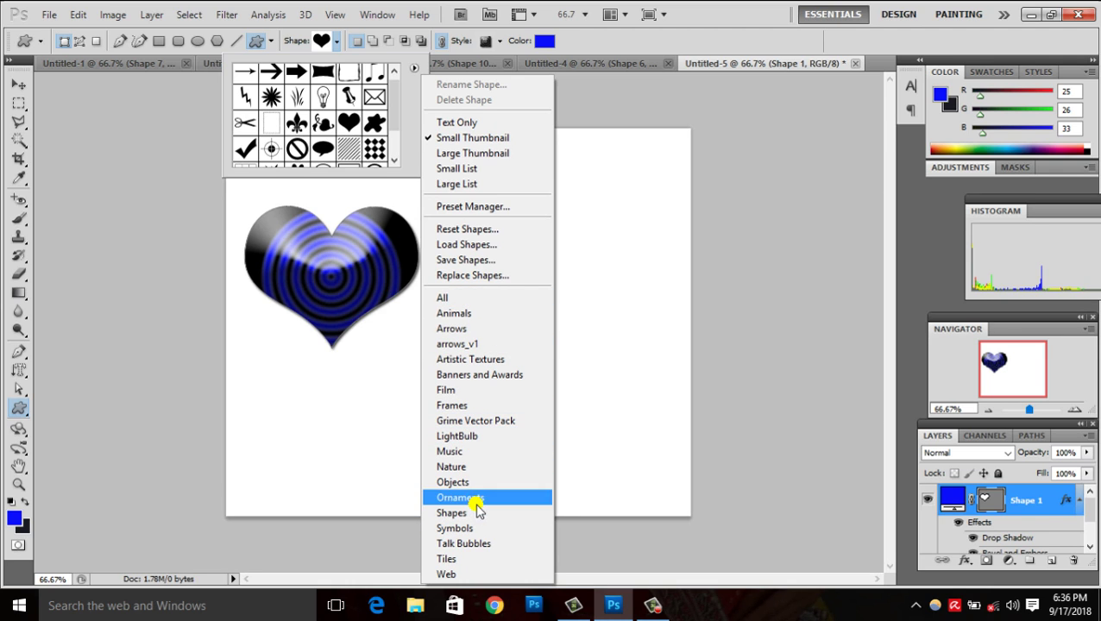
pyautogui.click(473, 409)
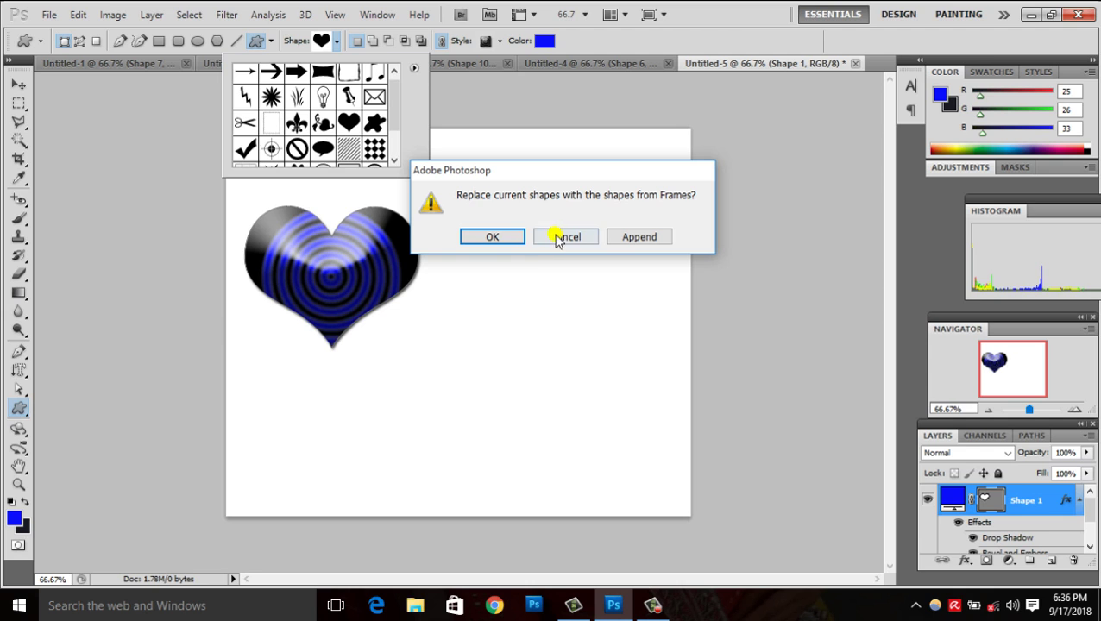
pyautogui.click(624, 237)
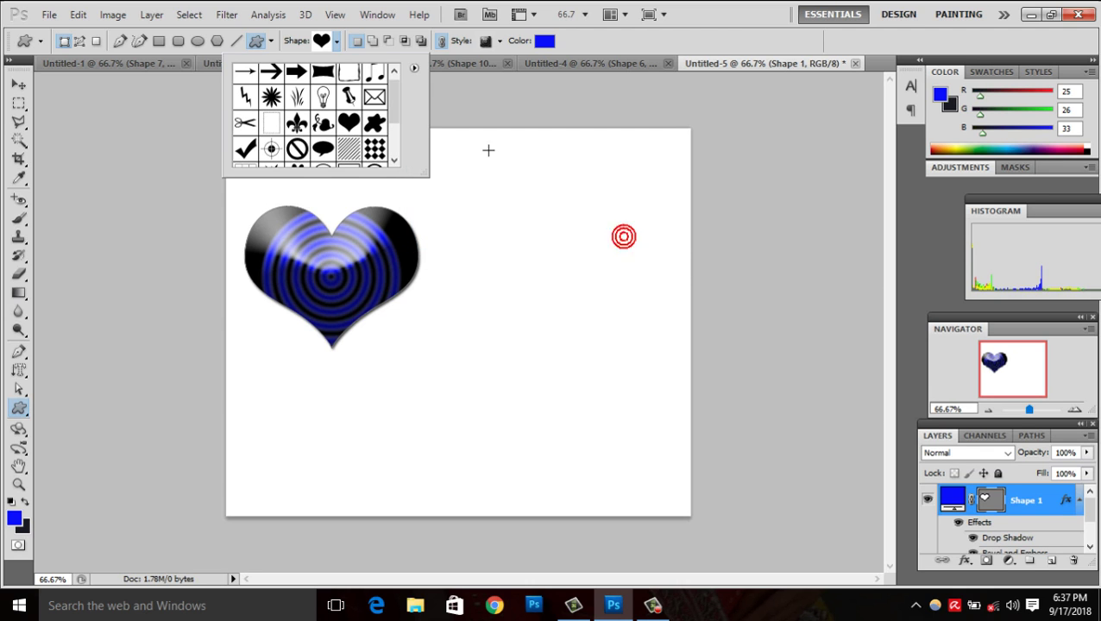
# - Draw a wavy square frame right of the heart and a wider wavy frame below it
pyautogui.moveTo(397, 124); pyautogui.dragTo(393, 153)
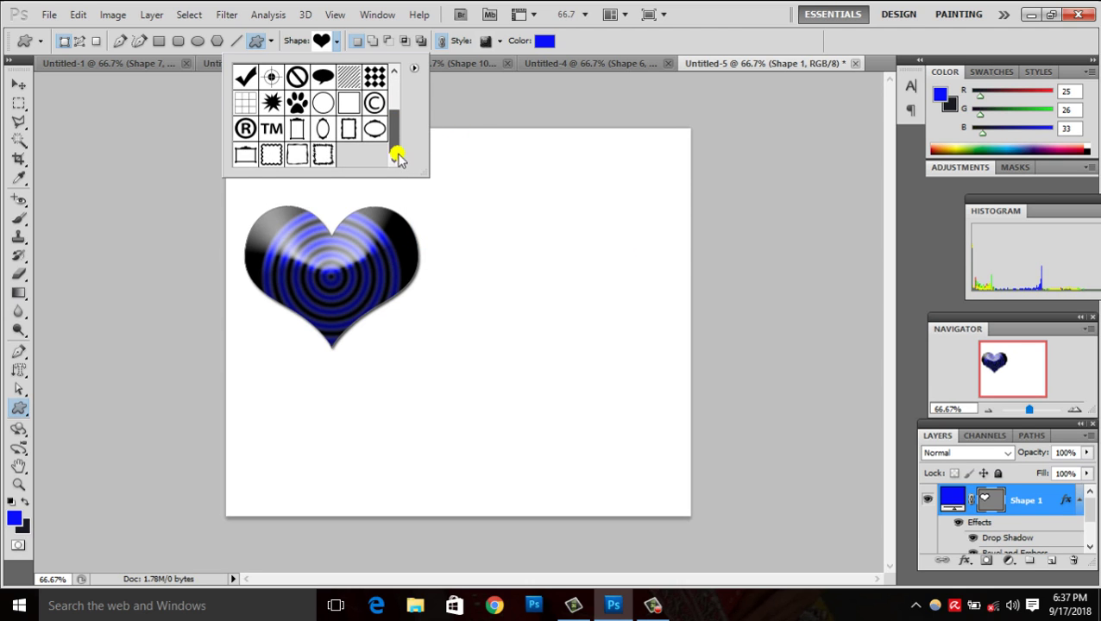
pyautogui.click(271, 157)
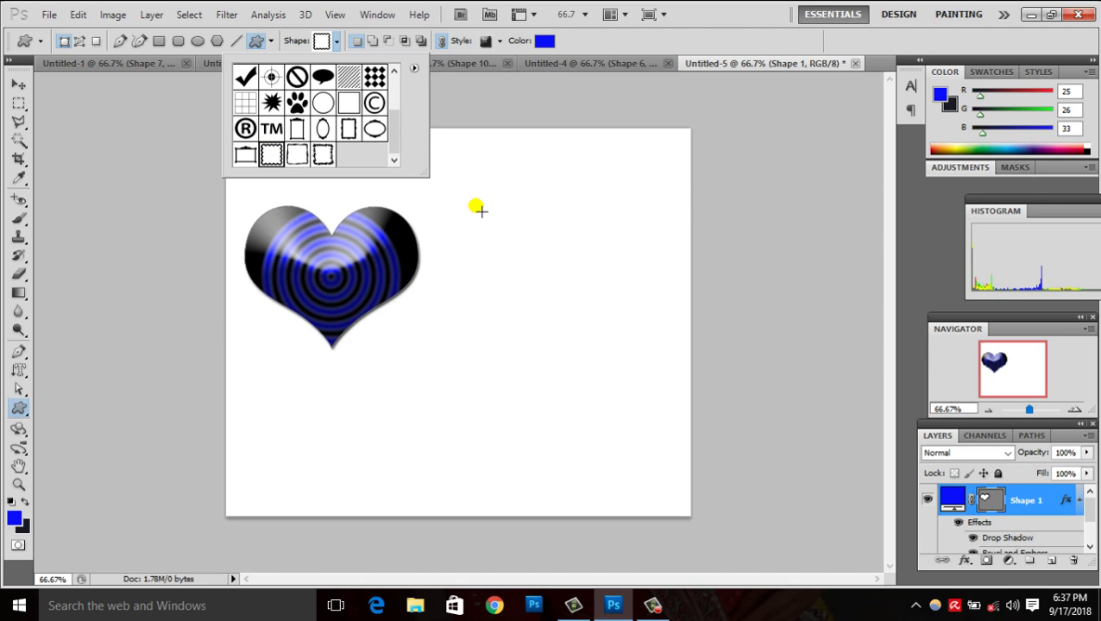
pyautogui.moveTo(479, 209); pyautogui.dragTo(654, 405)
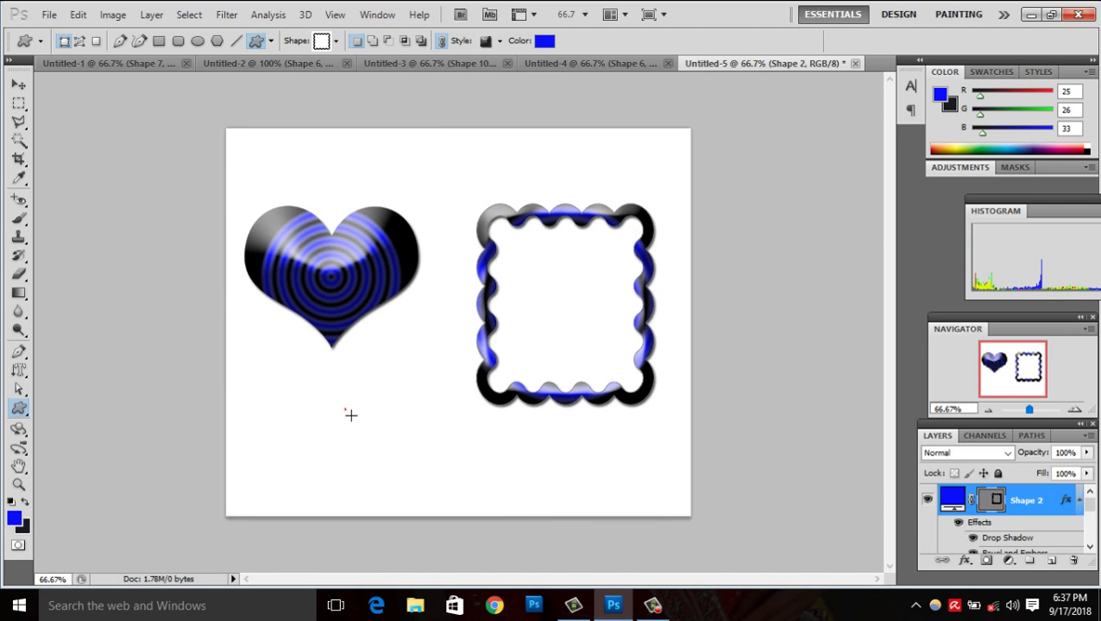
pyautogui.moveTo(346, 412); pyautogui.dragTo(524, 505)
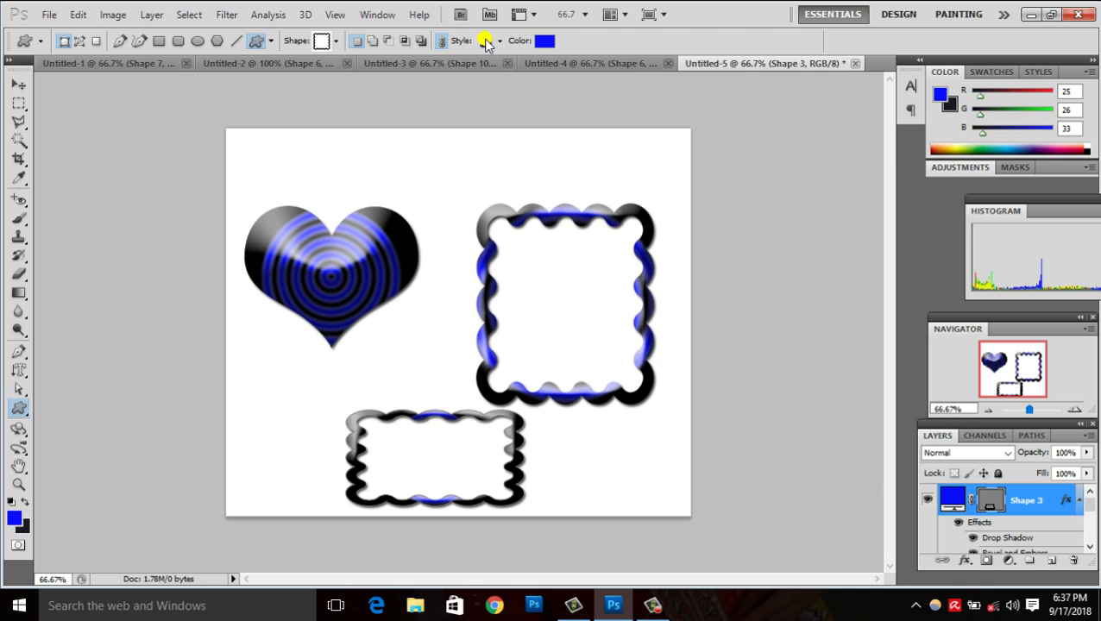
pyautogui.click(485, 43)
pyautogui.moveTo(602, 152); pyautogui.dragTo(602, 89)
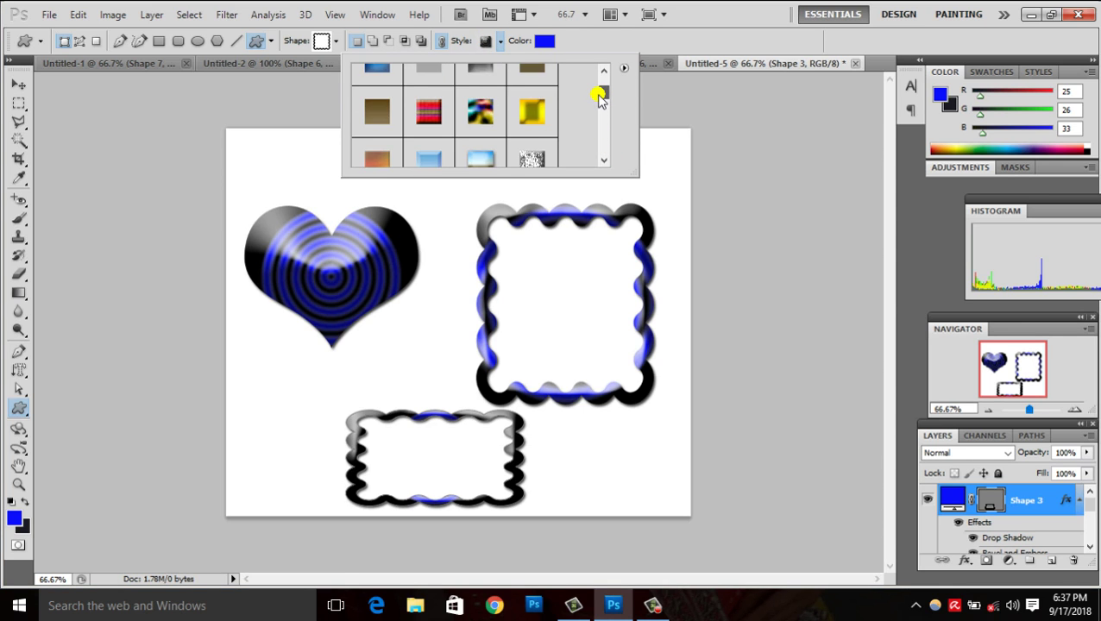
# - Try the gold and multicolour style presets on Shape 3, then settle on the rainbow gradient style
pyautogui.click(540, 147)
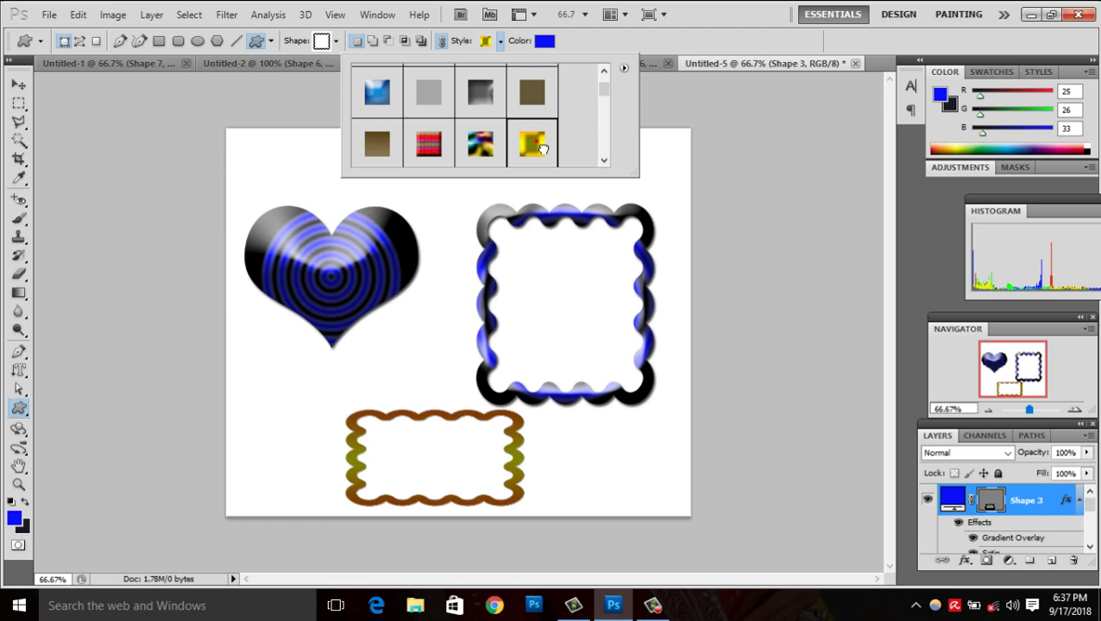
pyautogui.click(490, 149)
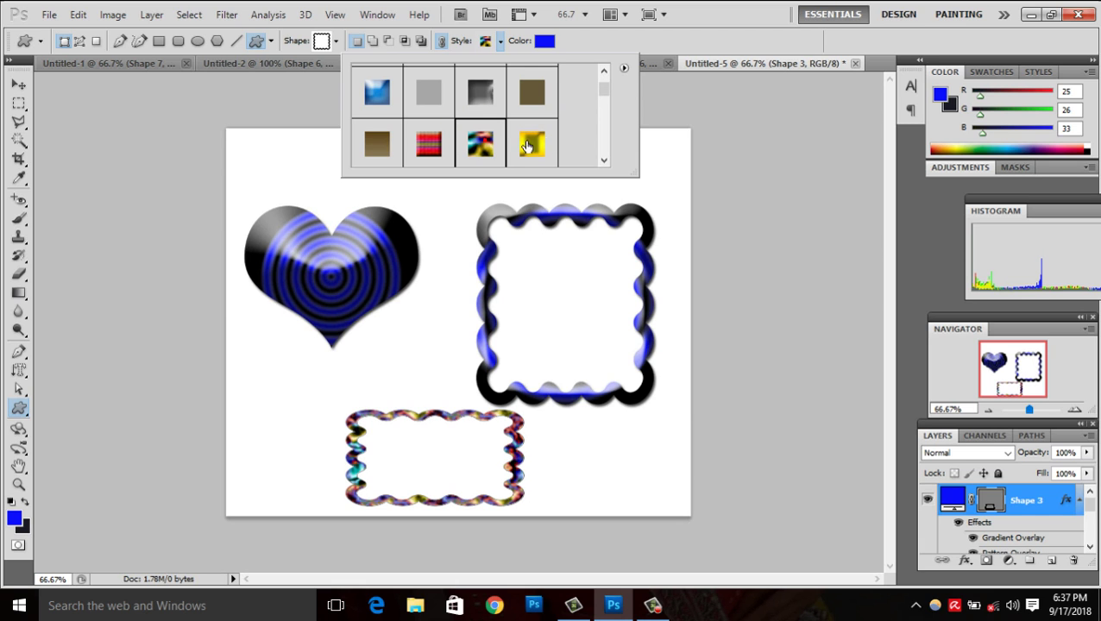
pyautogui.moveTo(603, 92); pyautogui.dragTo(603, 105)
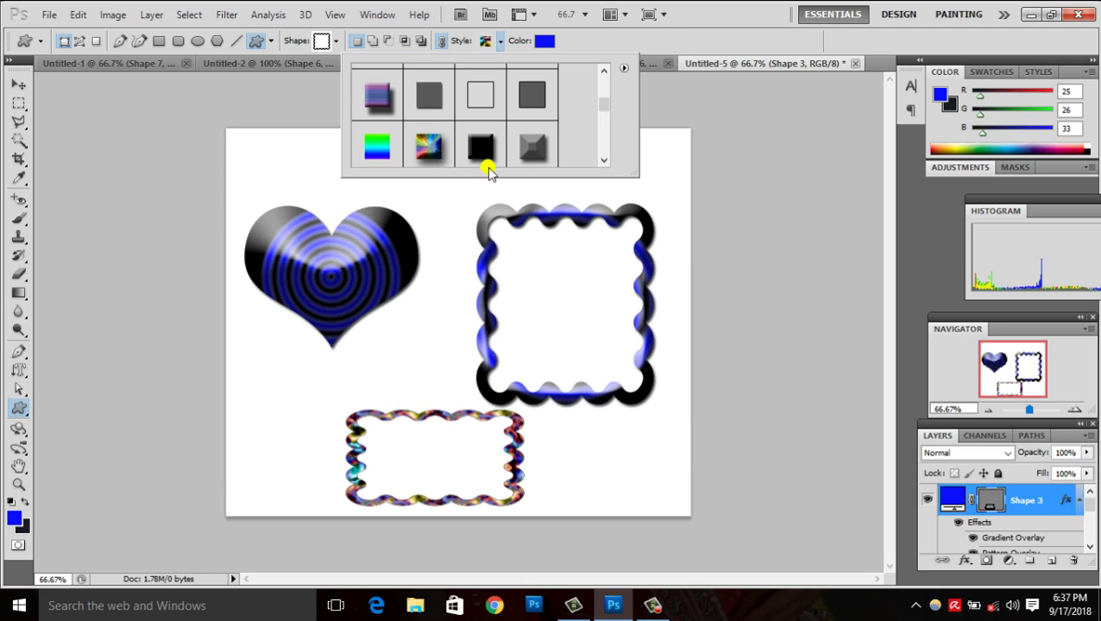
pyautogui.click(386, 151)
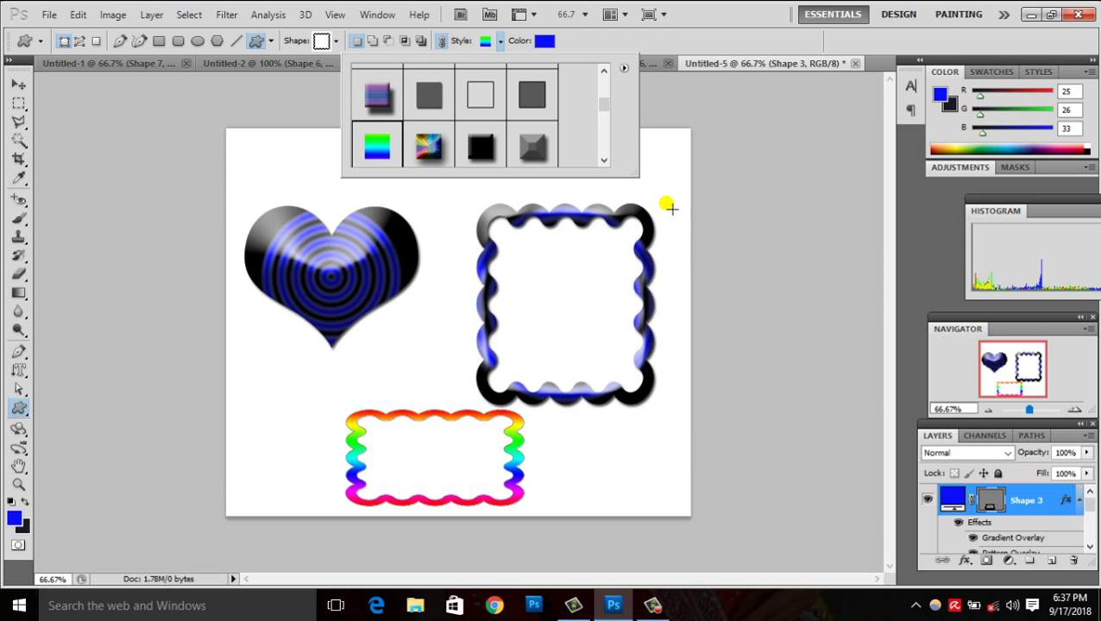
pyautogui.click(686, 161)
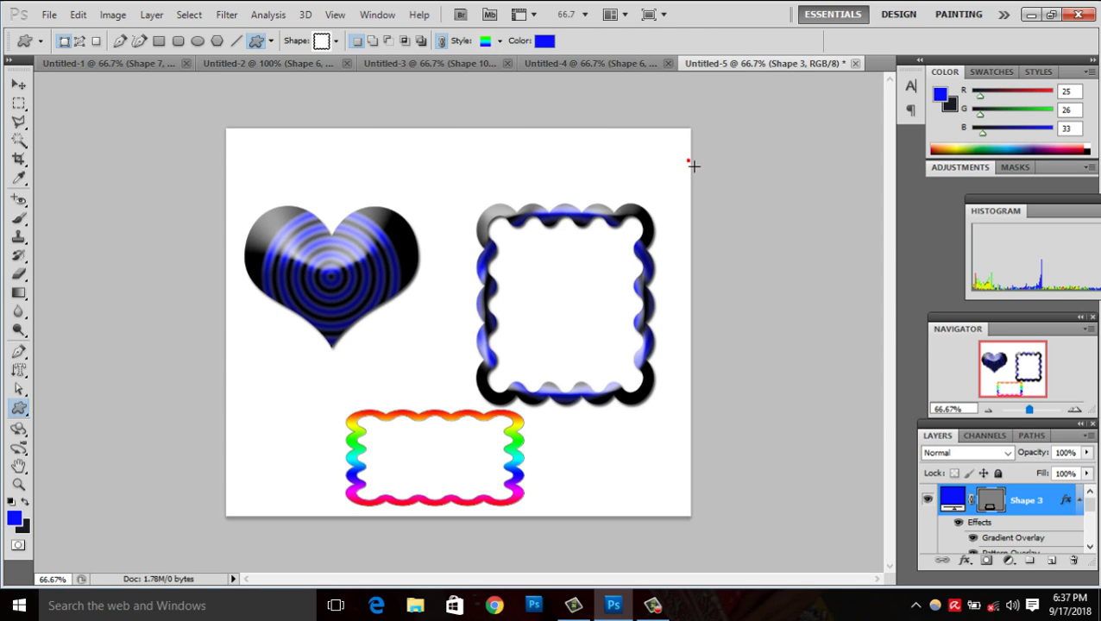
pyautogui.click(688, 161)
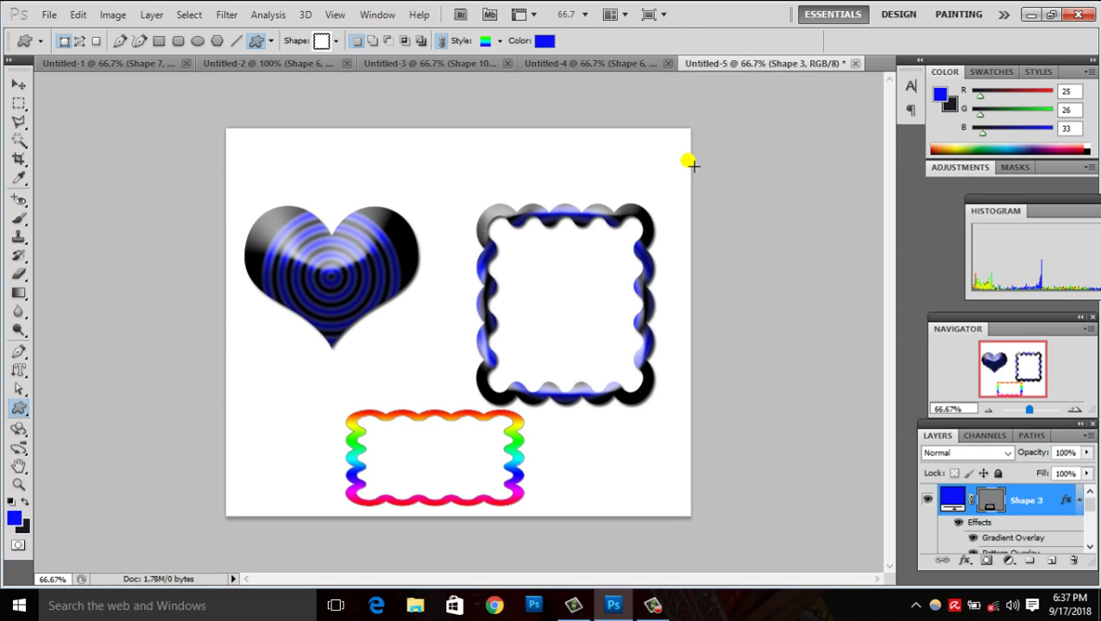